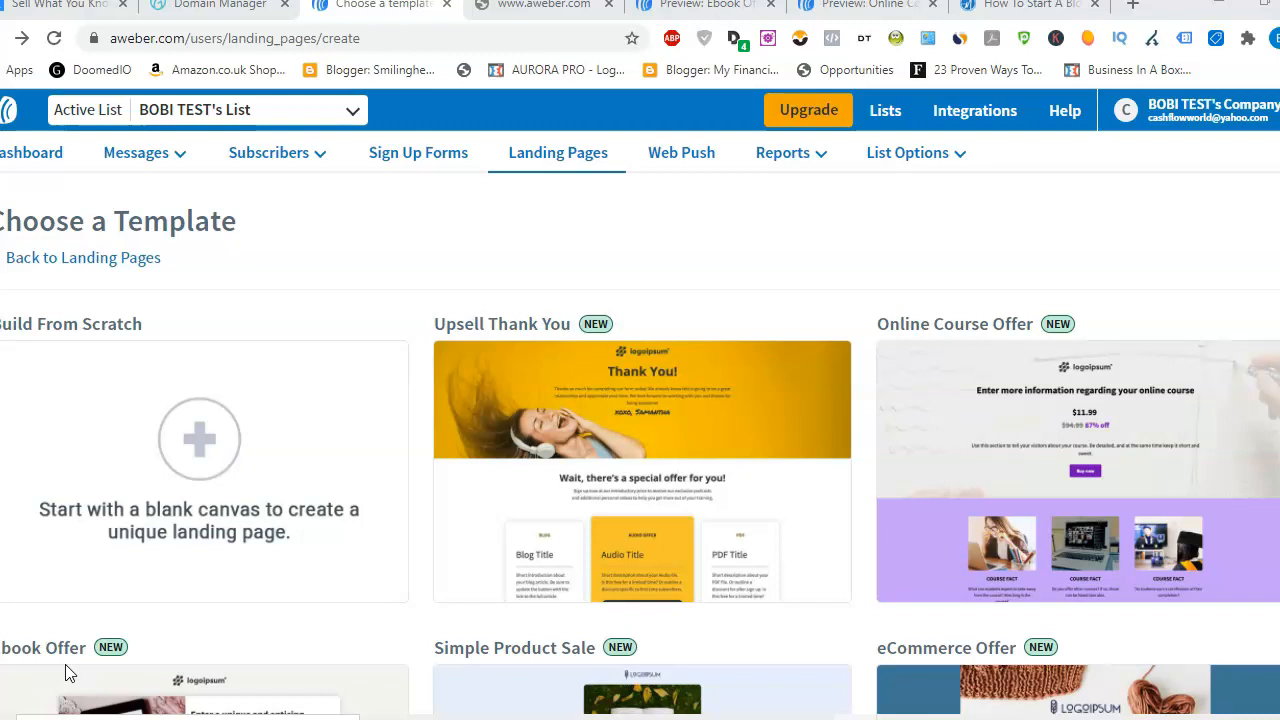
Step: Browse the landing page template gallery and compare the designs on offer, from product sales to sign-up pages
mouse_move(386, 586)
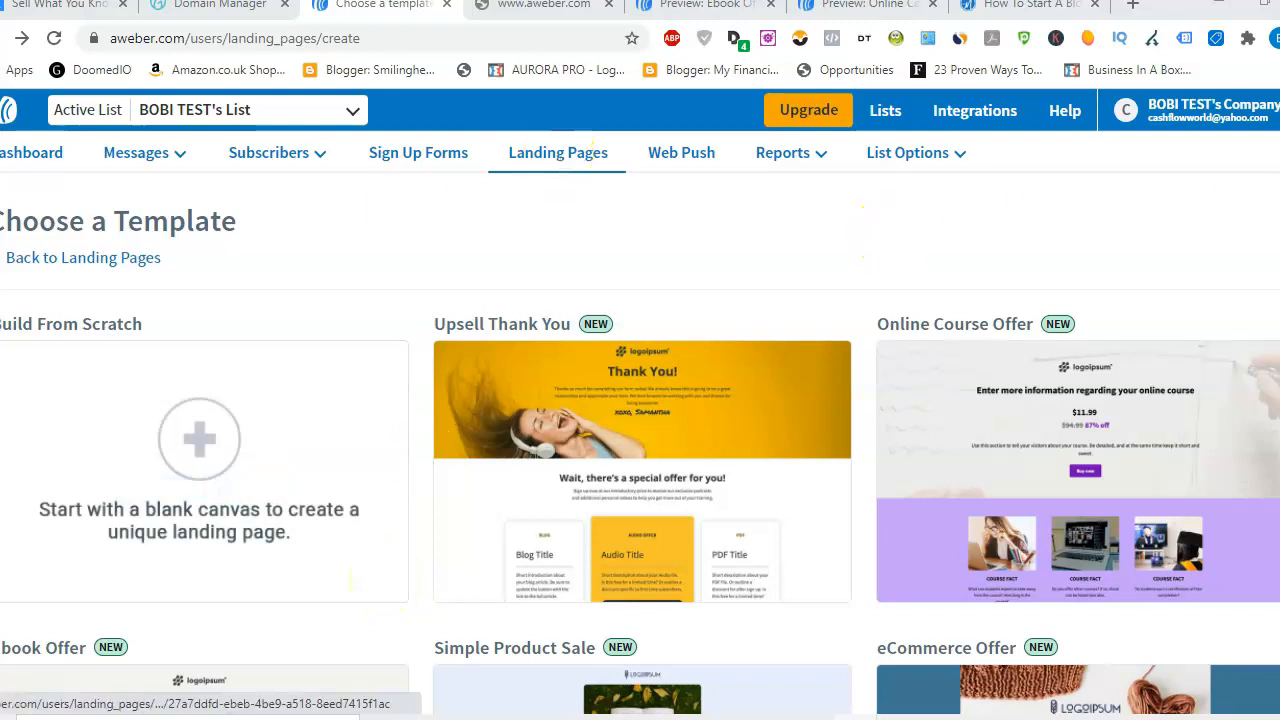
scroll(688, 400, down, 4)
scroll(688, 395, up, 3)
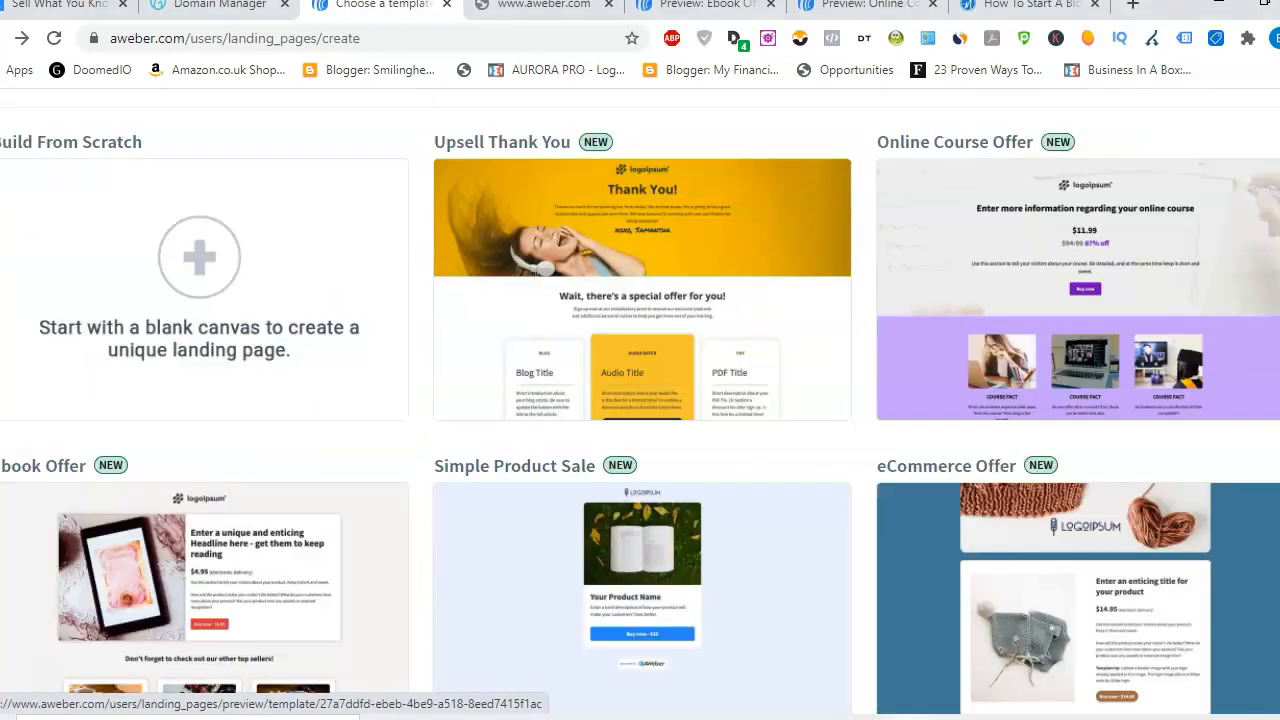
scroll(640, 400, up, 2)
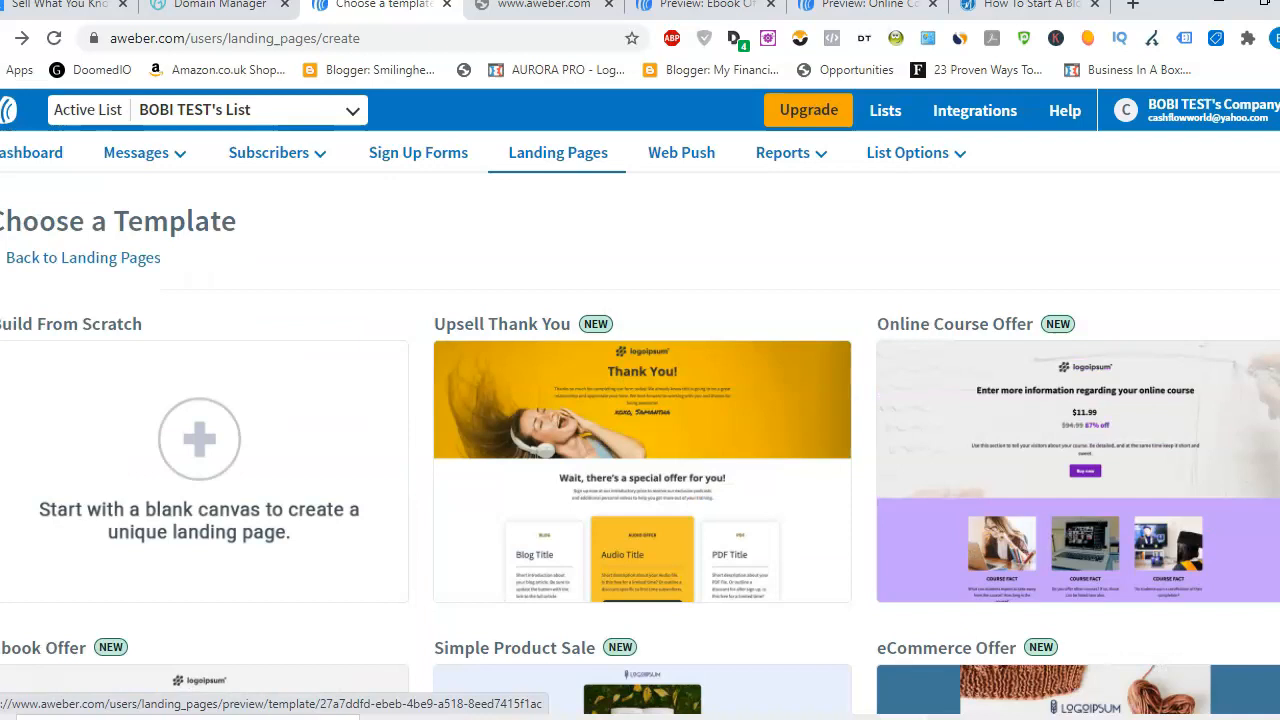
scroll(640, 400, down, 3)
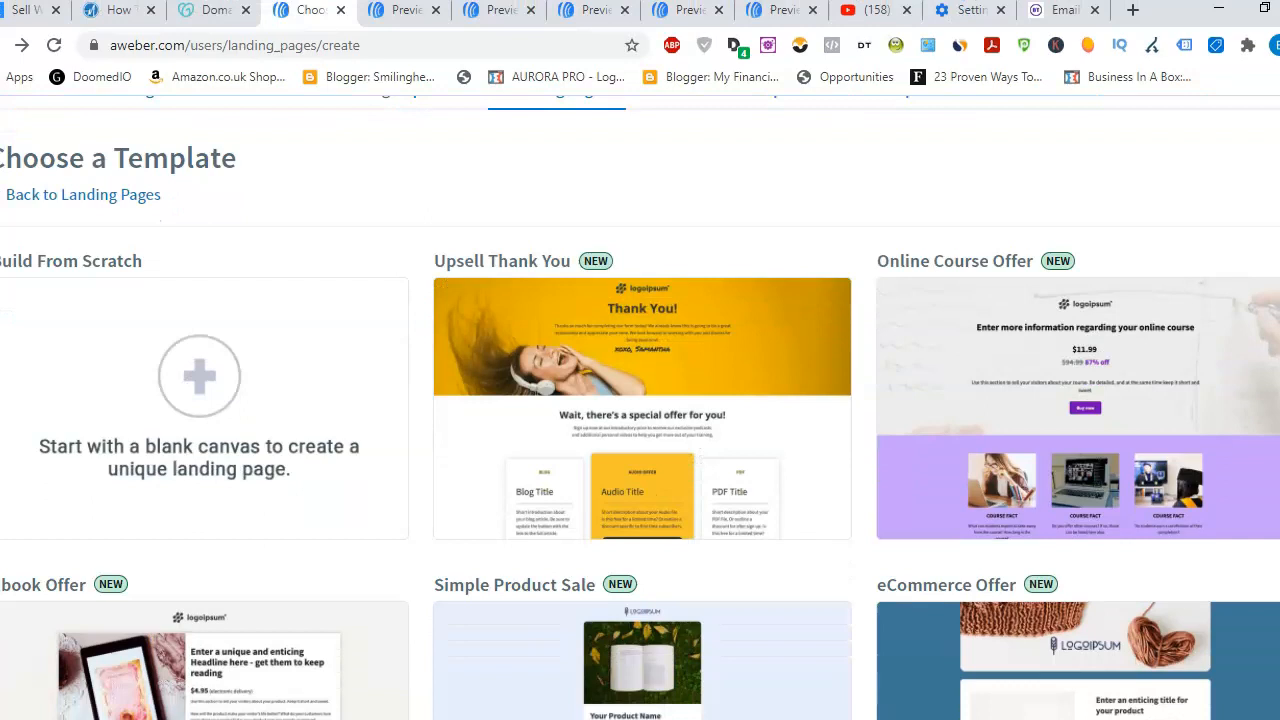
scroll(640, 408, down, 3)
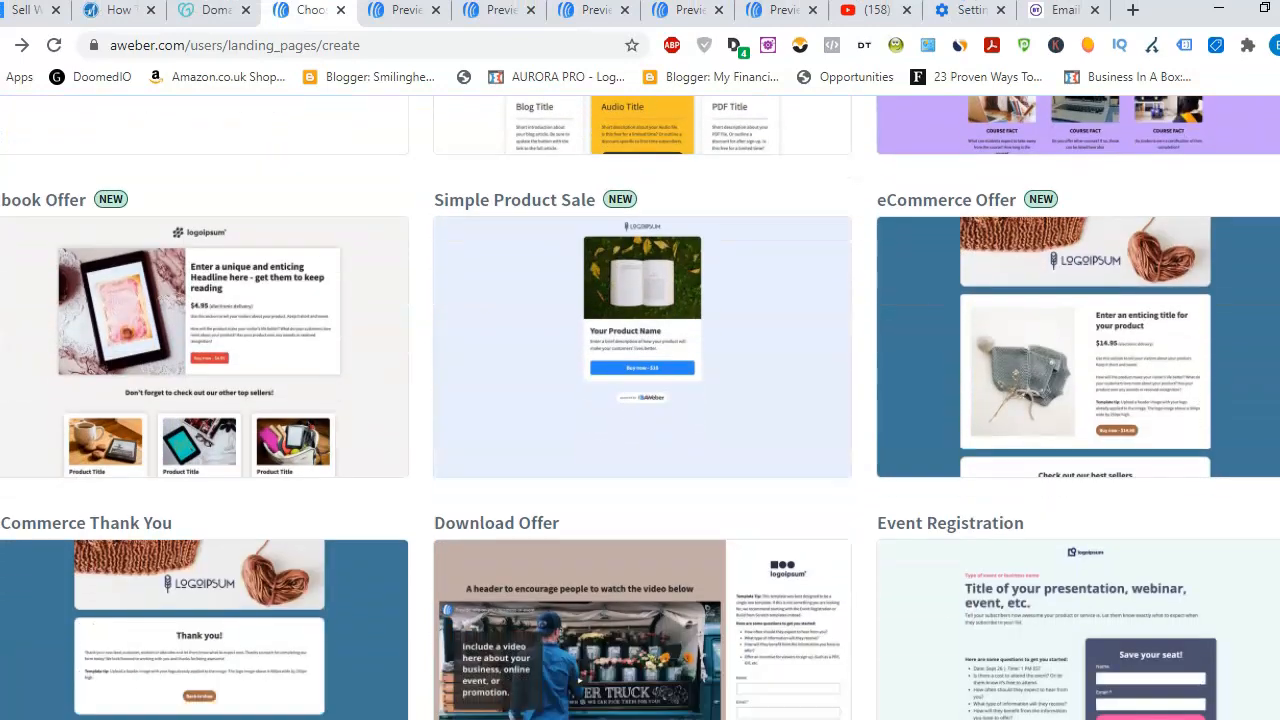
scroll(640, 408, down, 4)
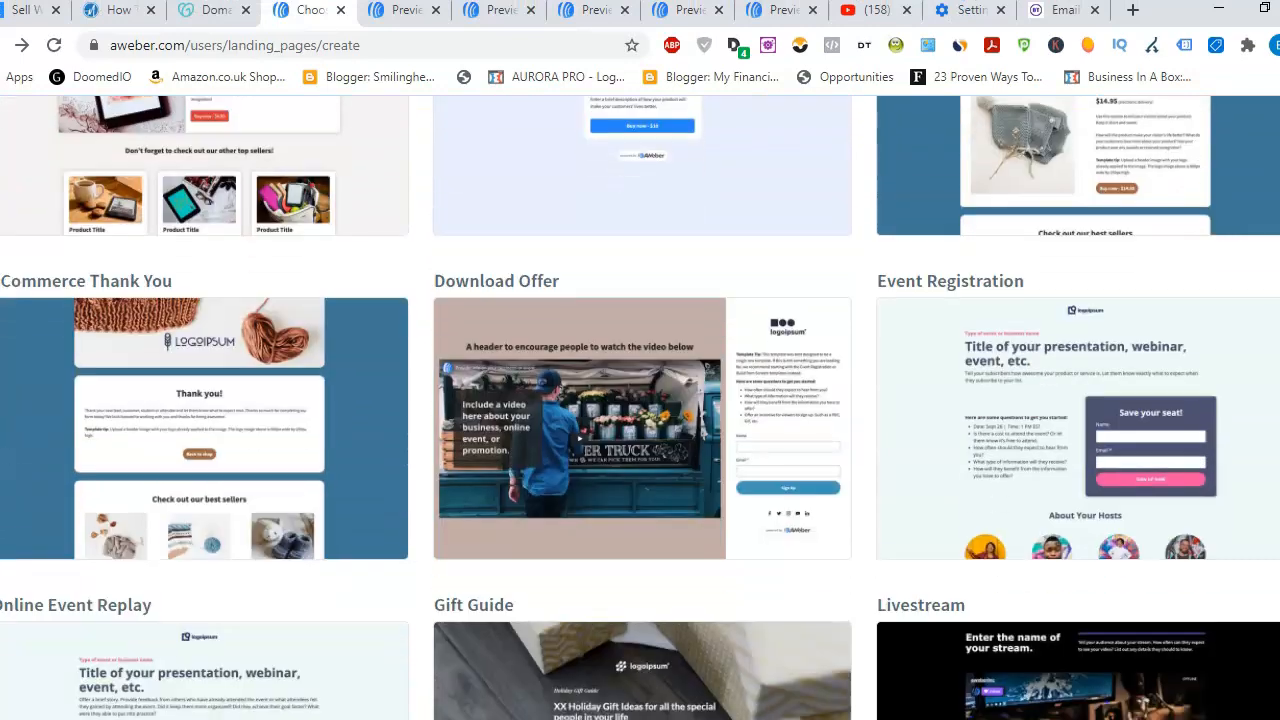
scroll(640, 408, down, 5)
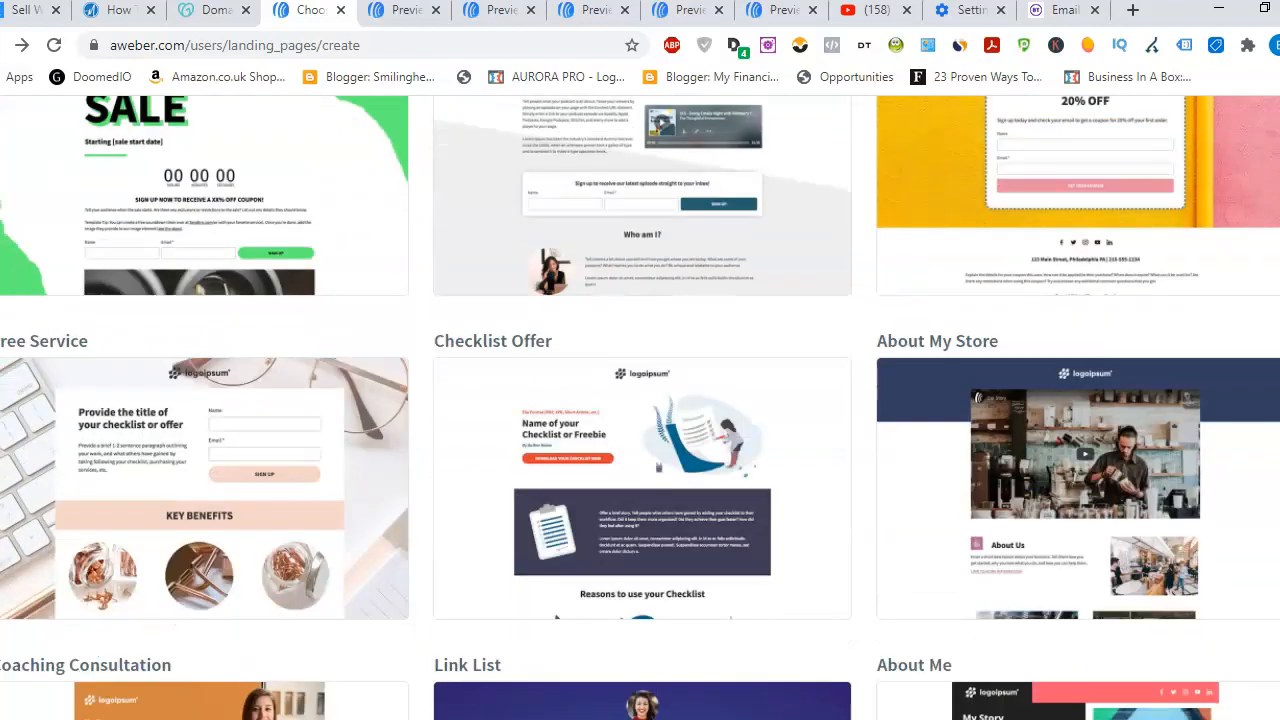
scroll(640, 408, down, 2)
scroll(640, 408, down, 4)
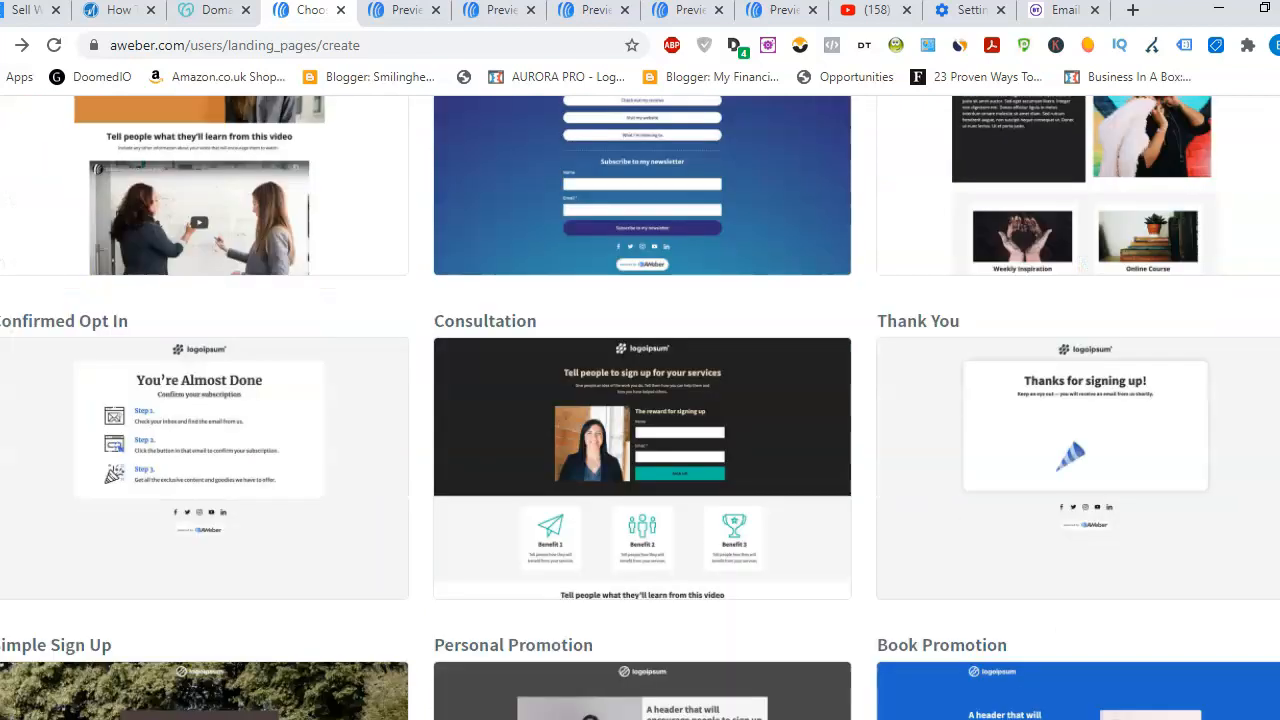
scroll(640, 408, down, 5)
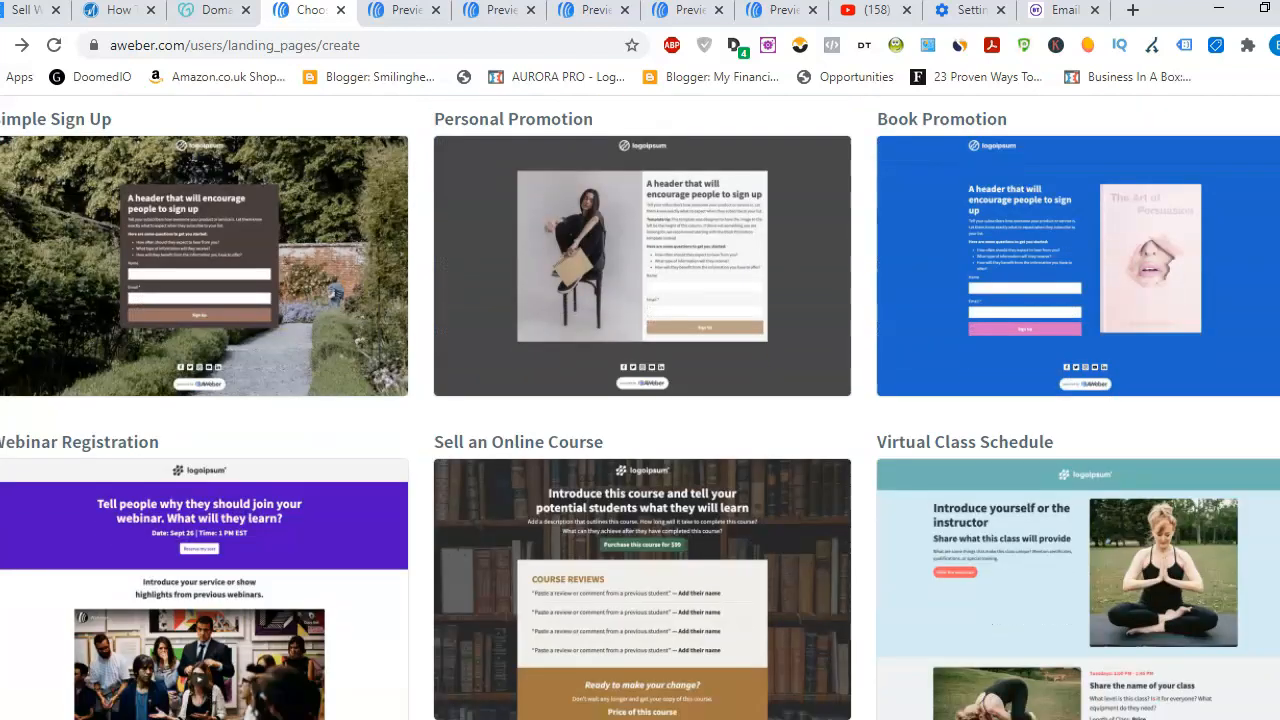
scroll(640, 408, down, 5)
scroll(640, 408, down, 3)
scroll(640, 408, up, 3)
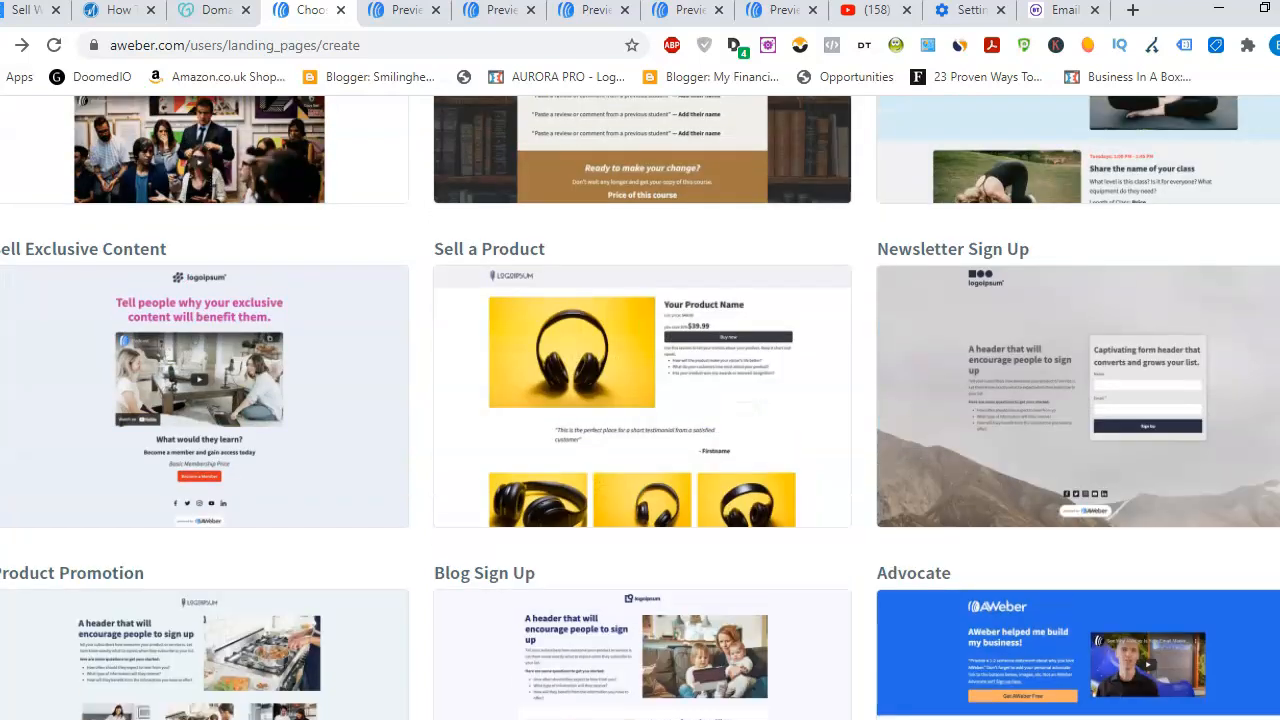
scroll(640, 408, up, 6)
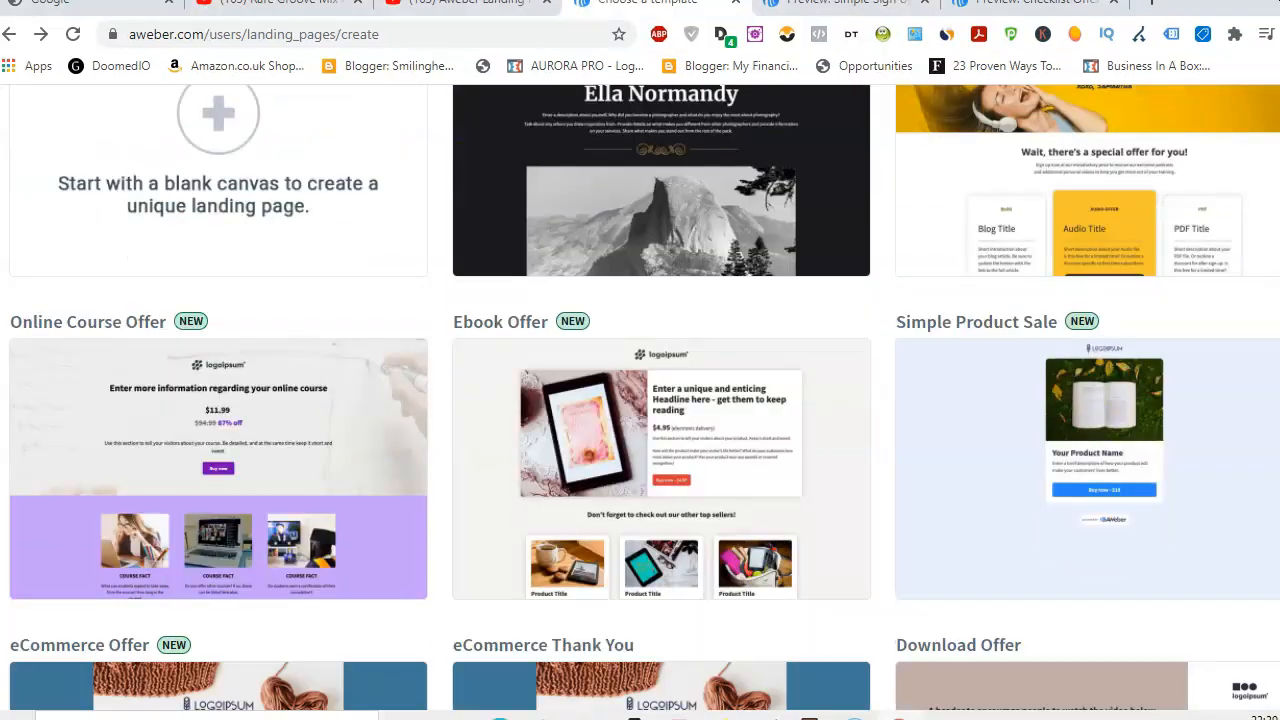
scroll(640, 400, down, 4)
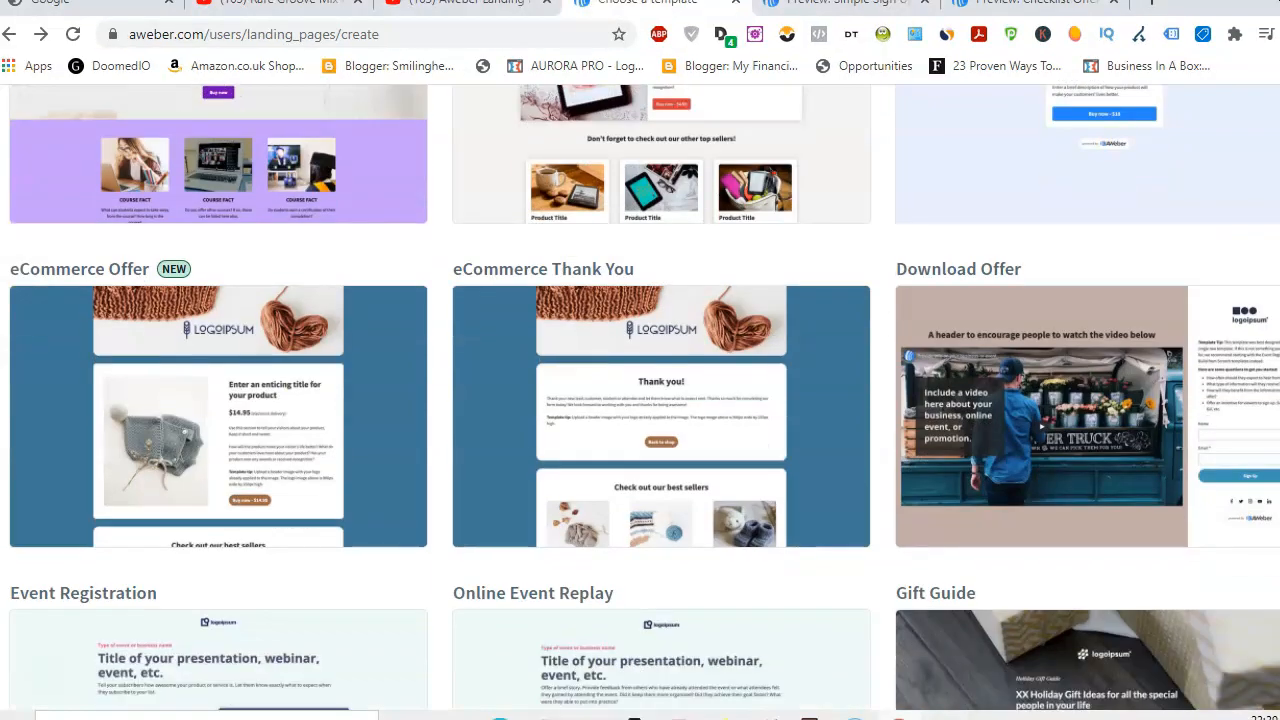
scroll(640, 400, down, 3)
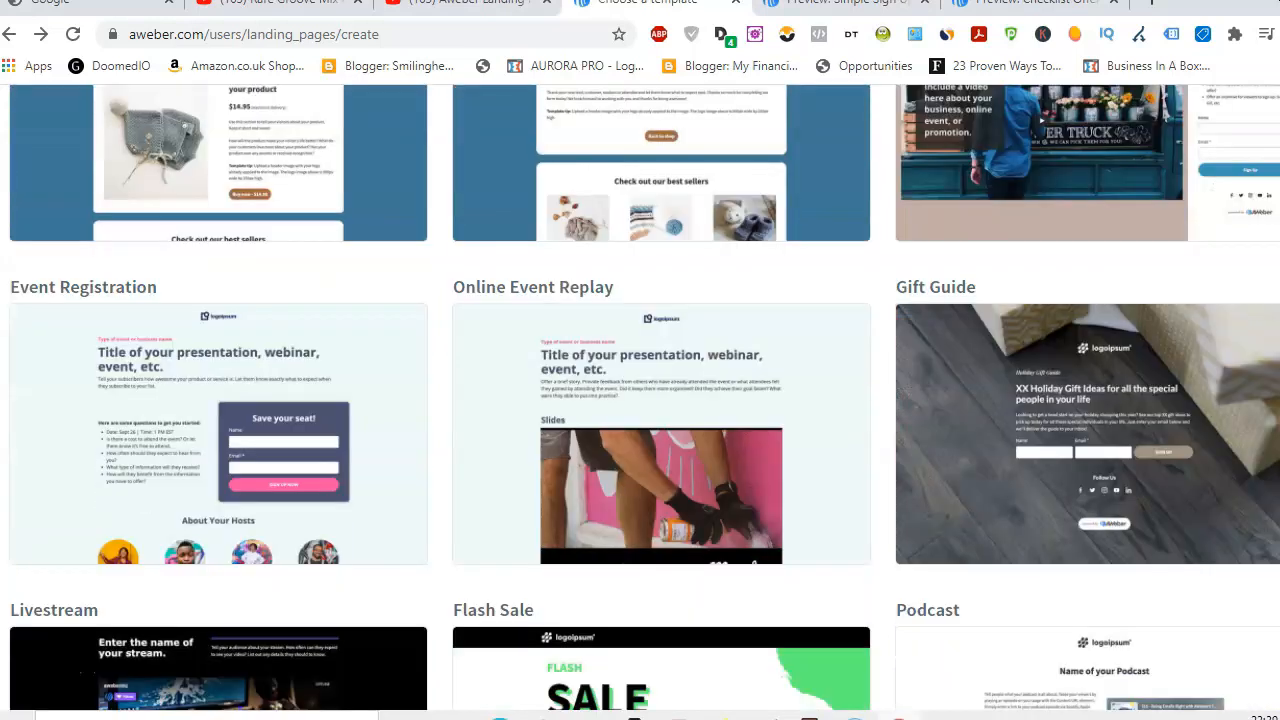
scroll(640, 400, down, 4)
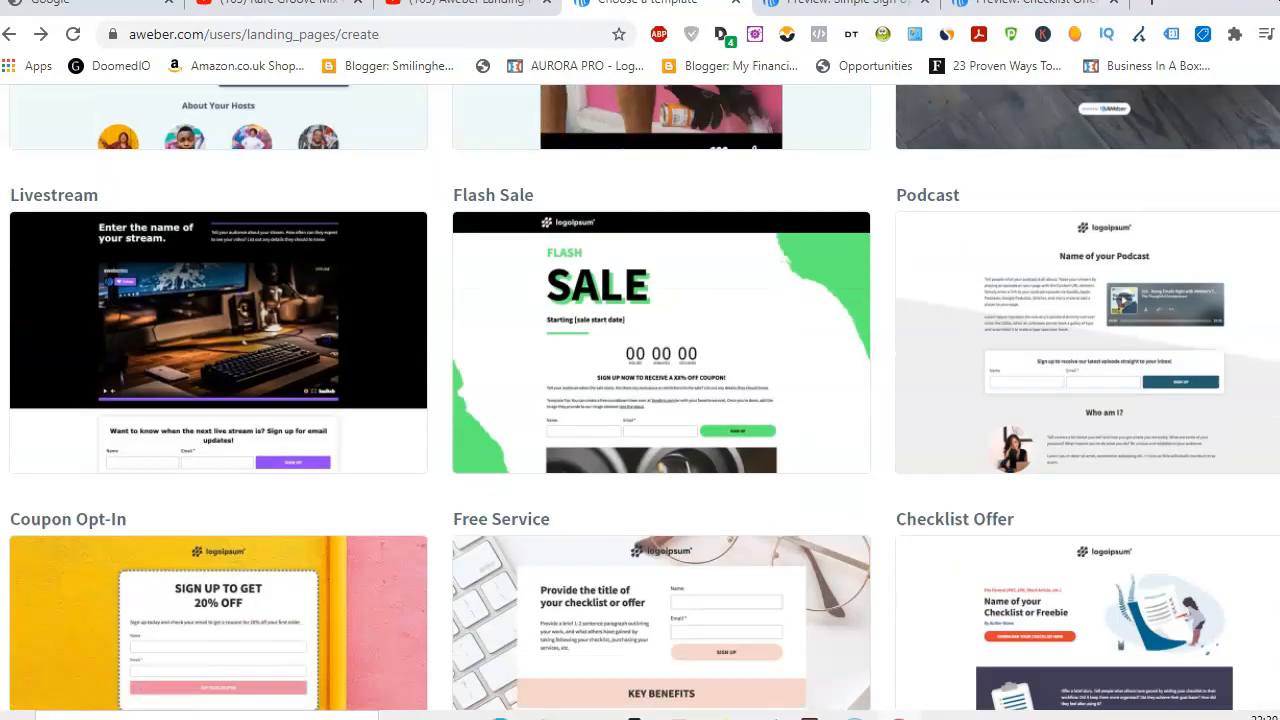
scroll(640, 400, down, 2)
Step: Preview the Checklist Offer template and look through its sections from the headline to the sign-up form
mouse_move(1057, 357)
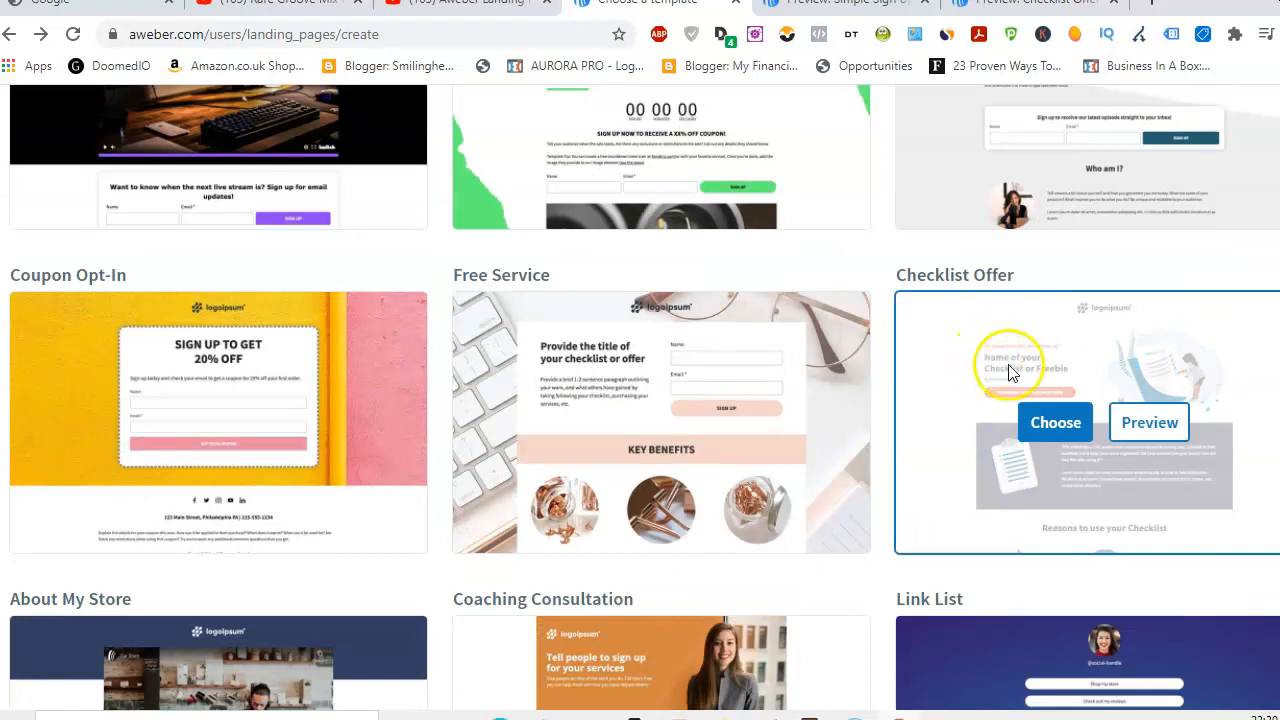
click(1160, 430)
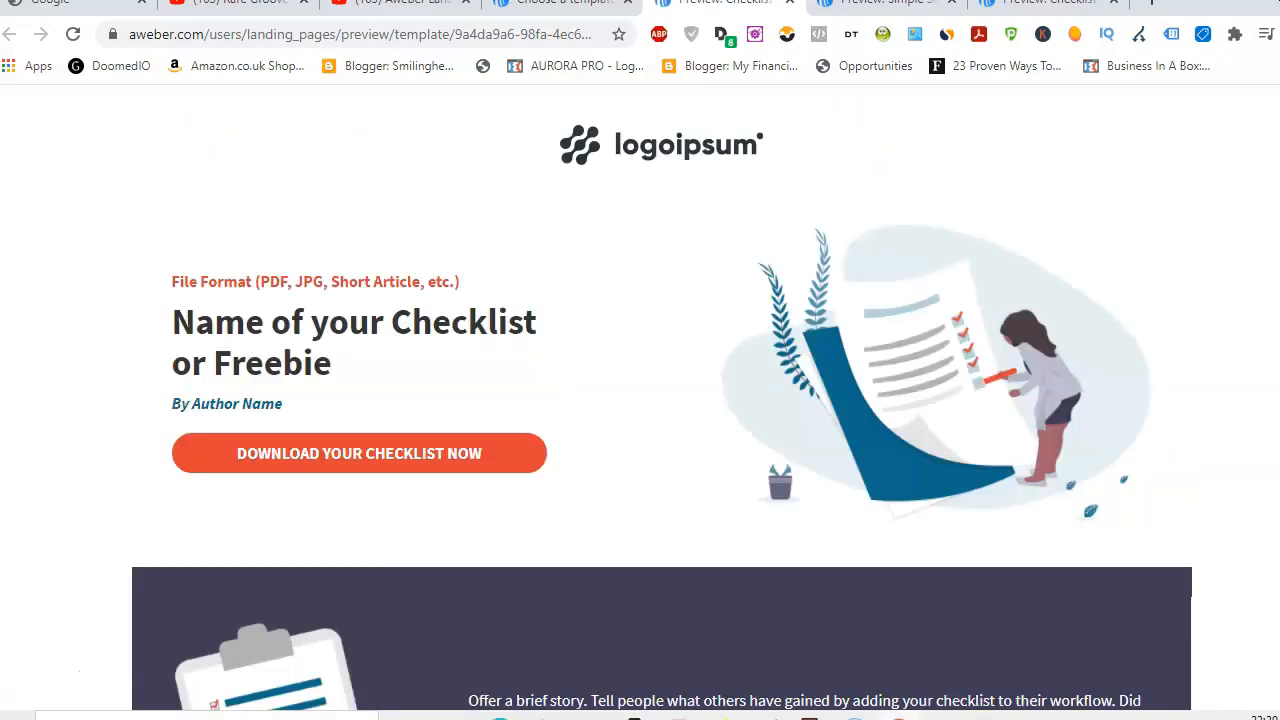
scroll(660, 400, down, 7)
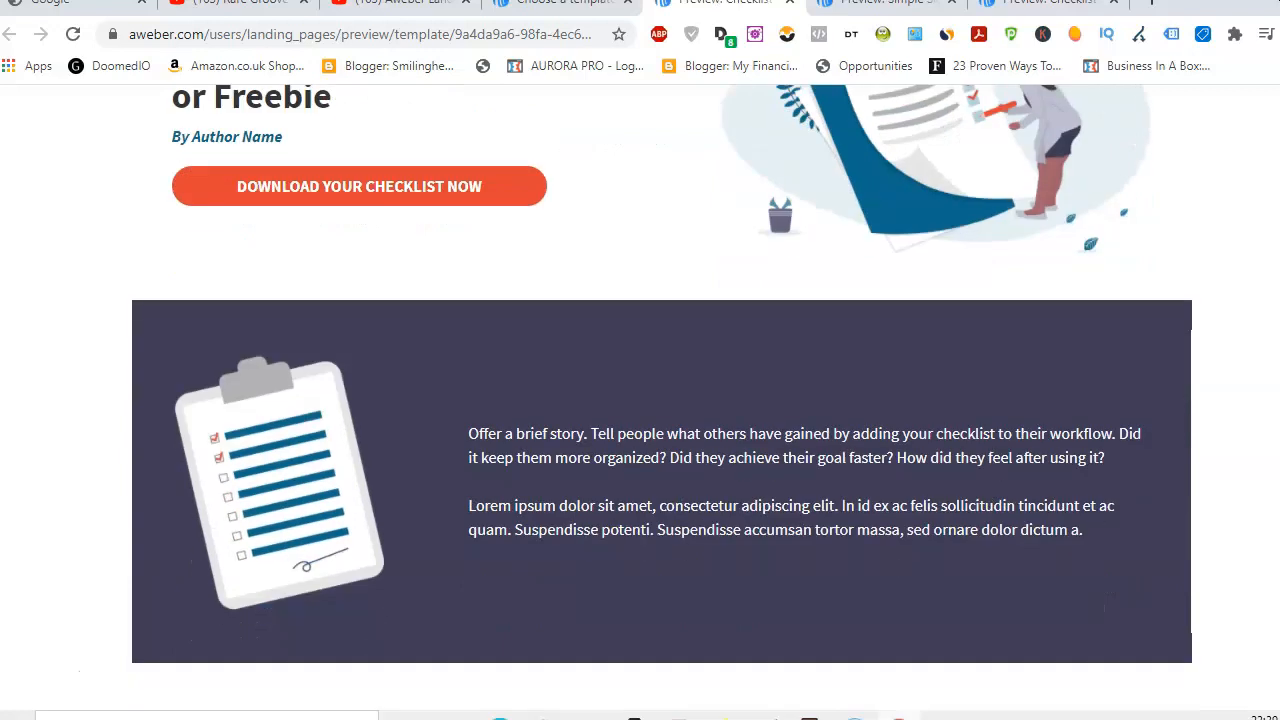
scroll(660, 400, down, 5)
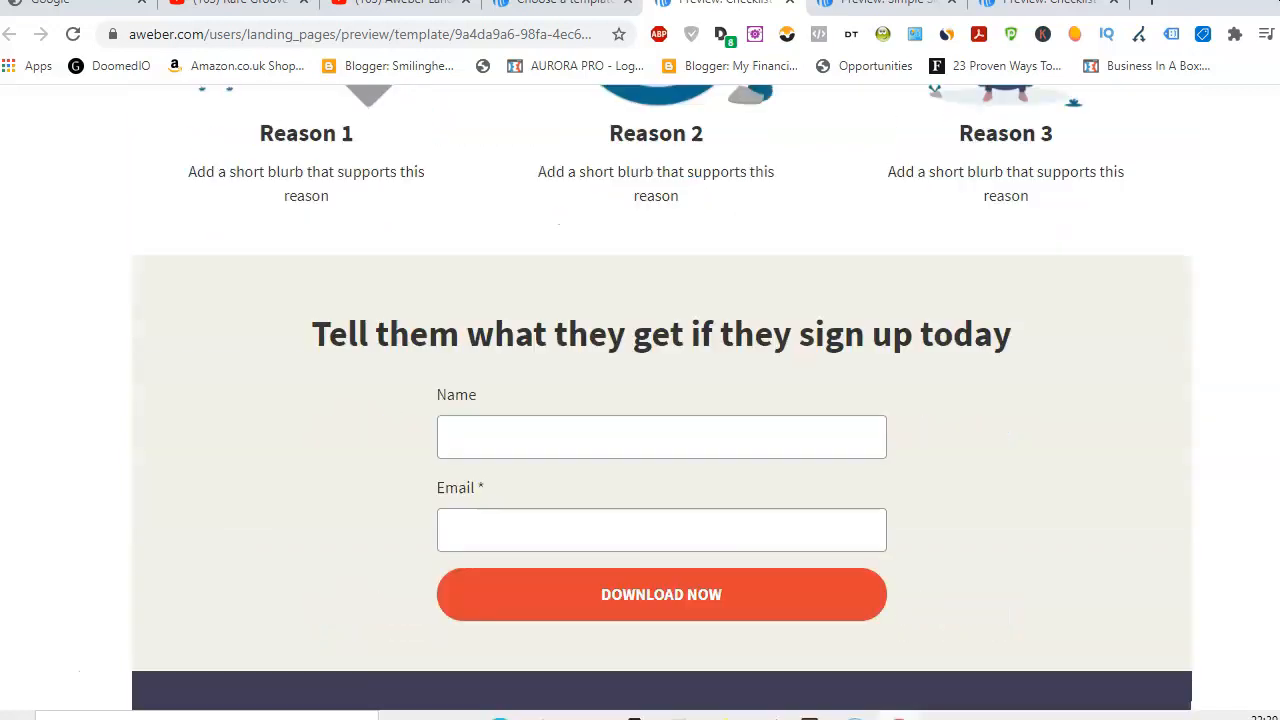
scroll(660, 400, up, 8)
scroll(660, 400, up, 3)
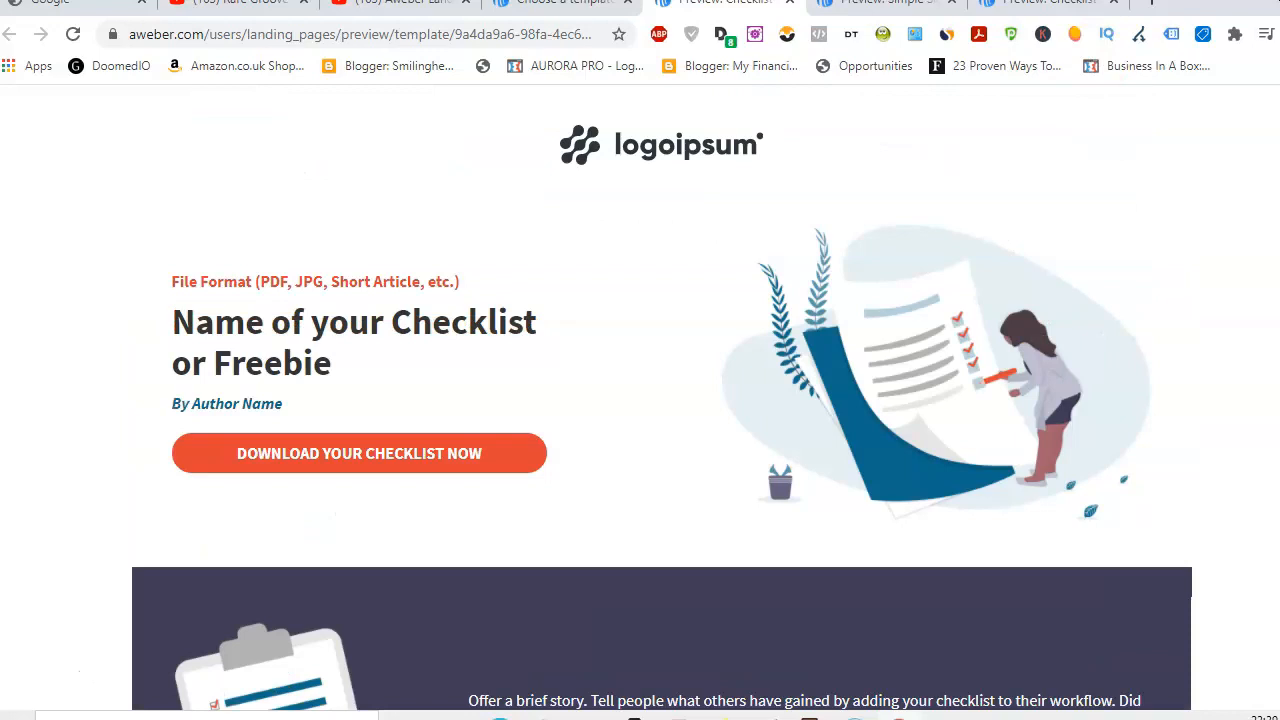
Step: Return to the template gallery and choose the Checklist Offer template for the new landing page
click(573, 8)
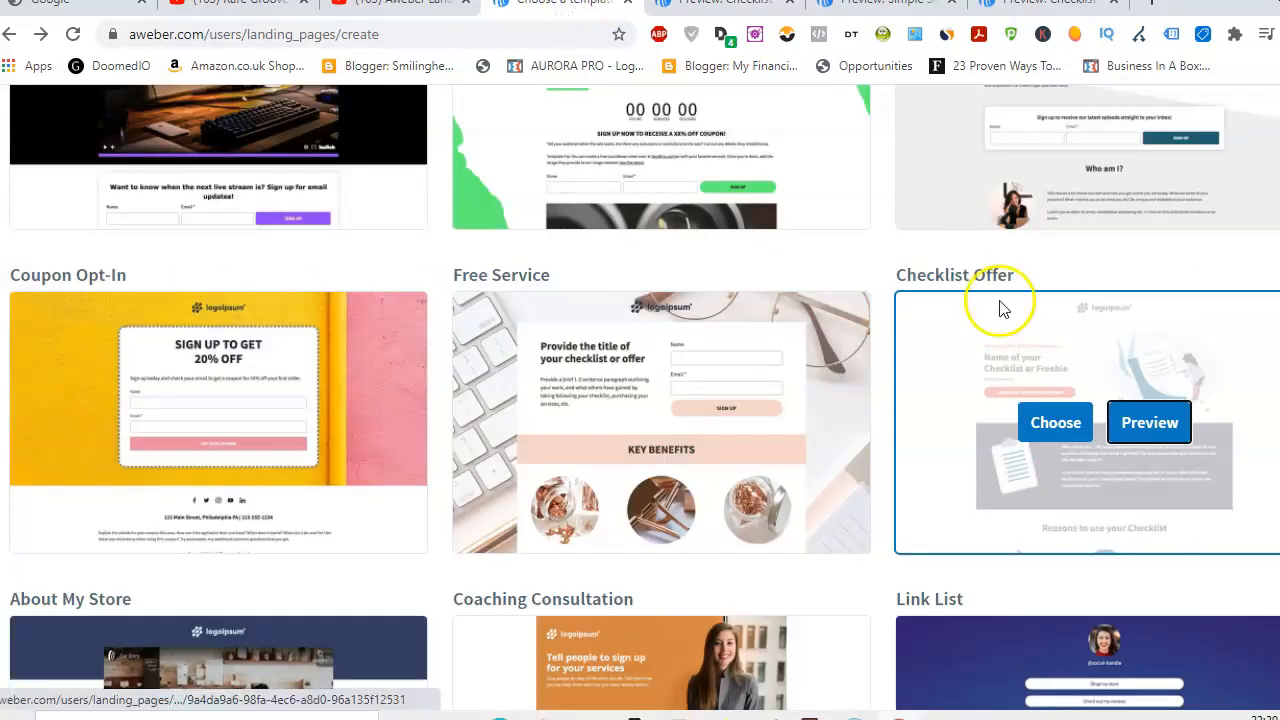
click(1056, 423)
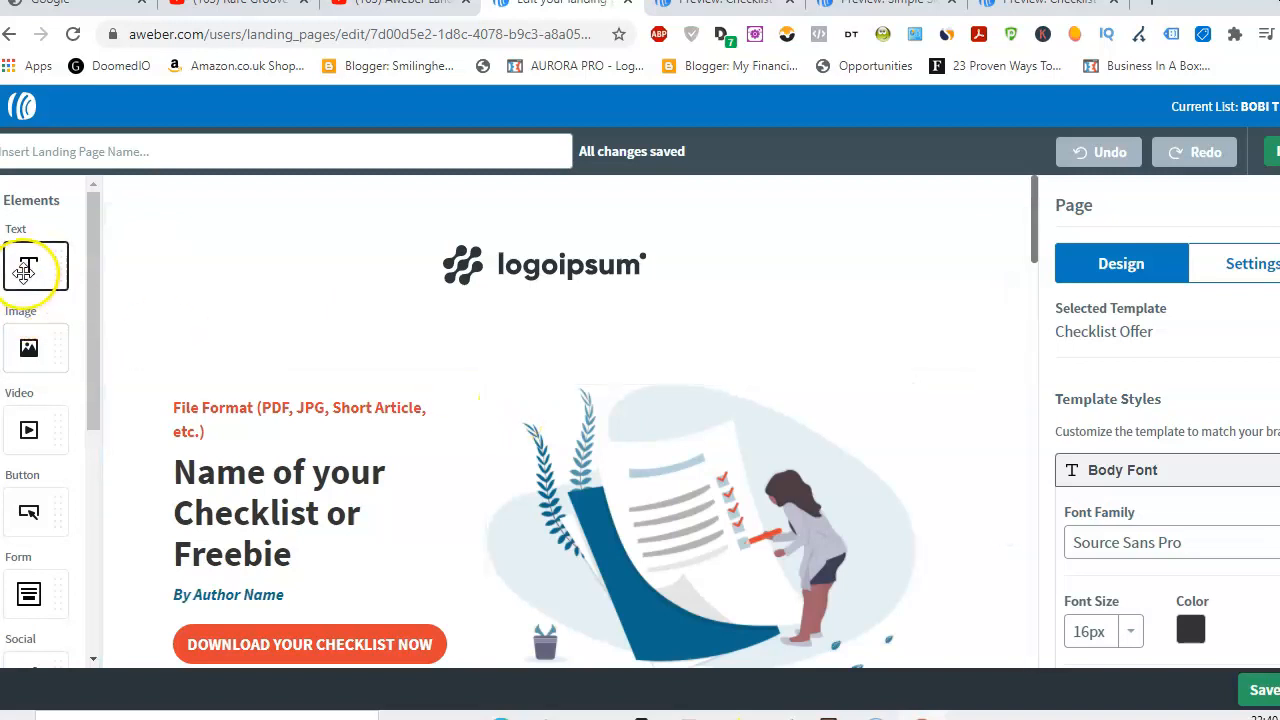
Step: Add an empty text element above the logo in the header row and undo the last change
drag(34, 270, 563, 335)
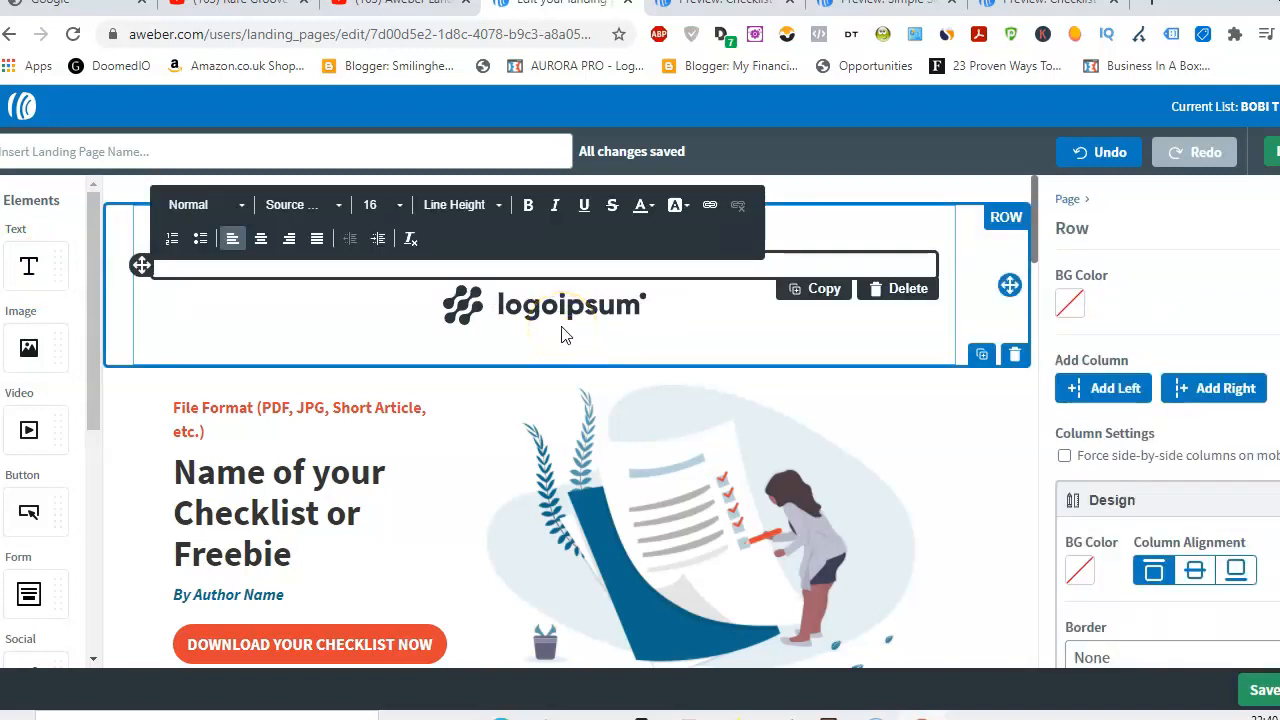
click(1102, 155)
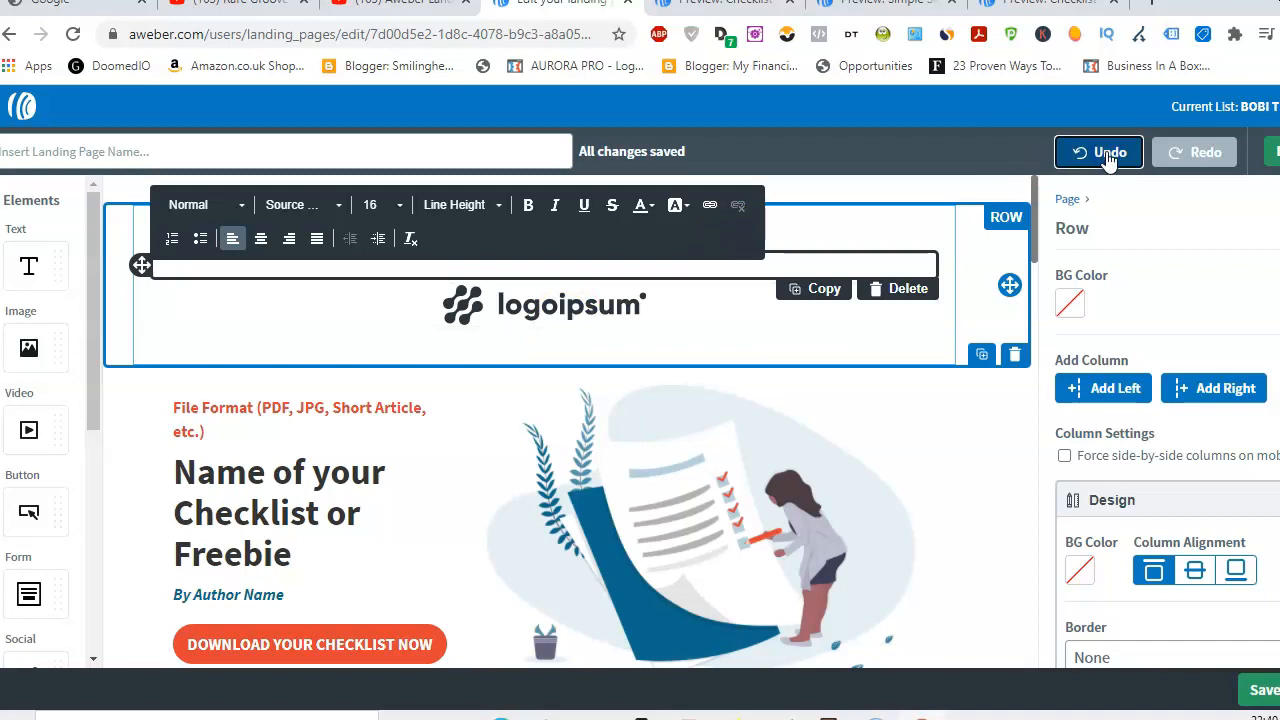
click(1108, 157)
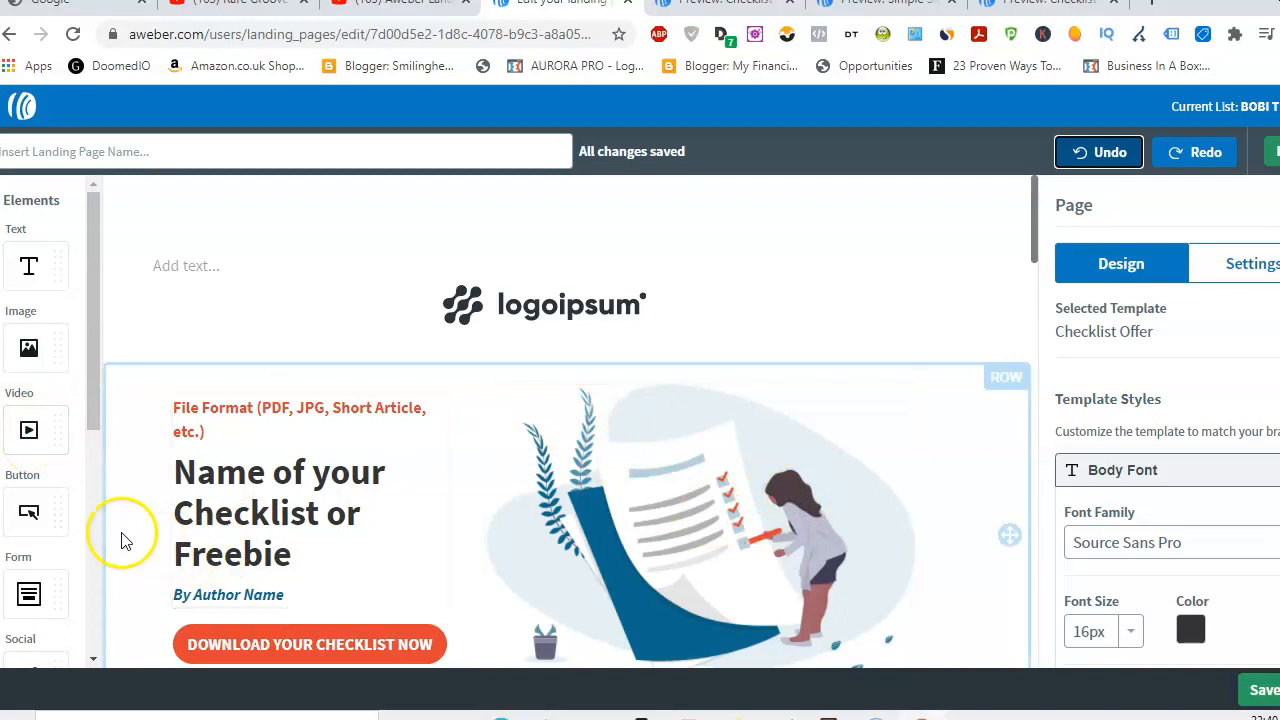
Step: Try placing an Ecommerce buy button above the checklist download button, check its product settings, and undo the insertion
drag(94, 406, 100, 480)
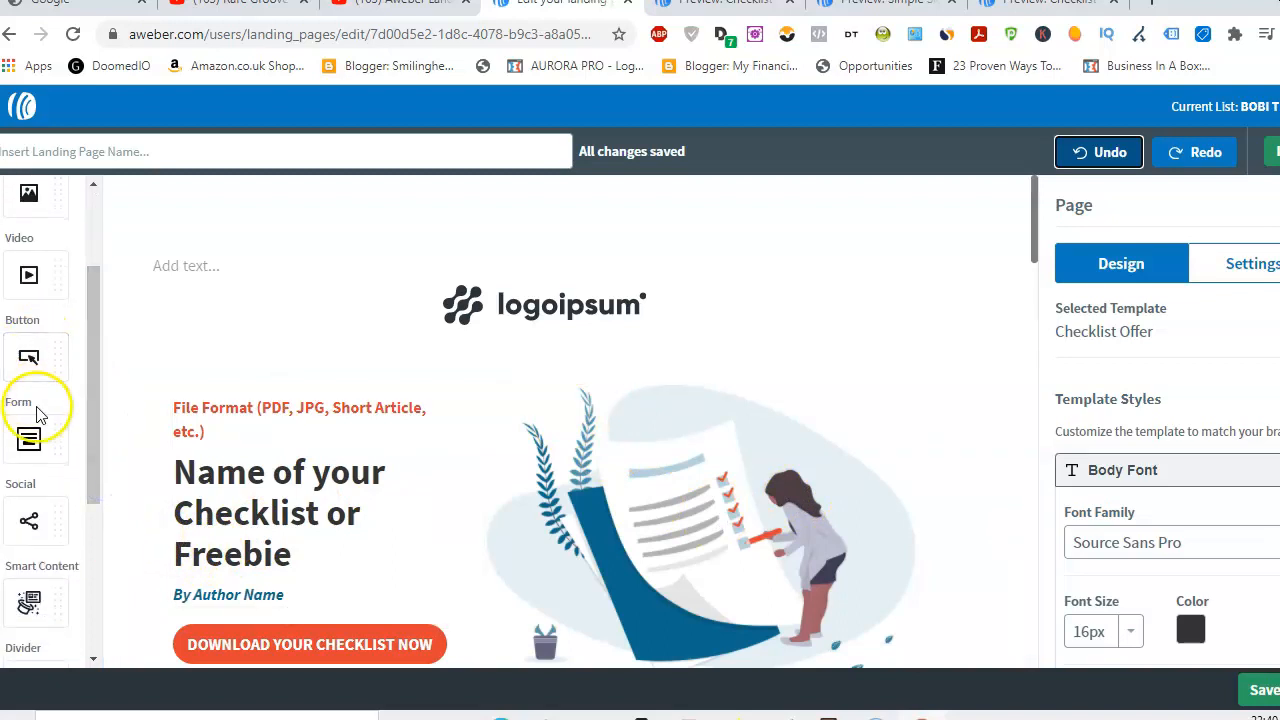
drag(94, 417, 94, 528)
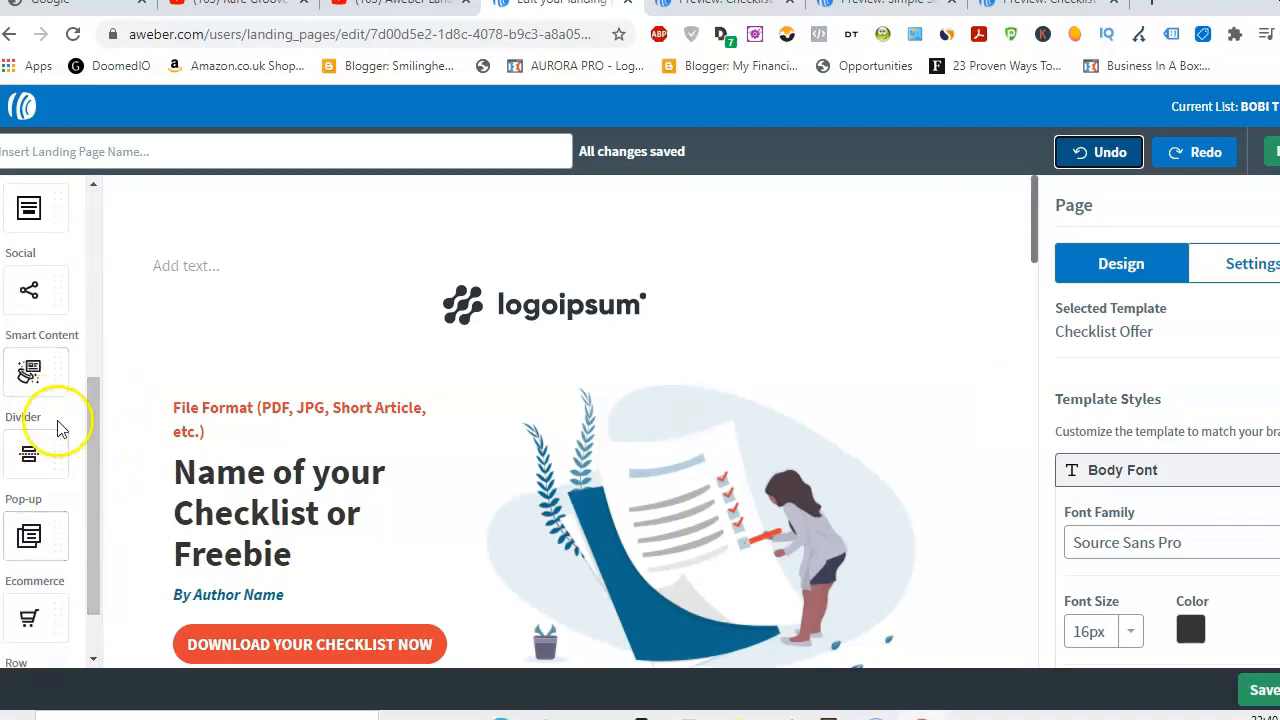
drag(94, 450, 94, 500)
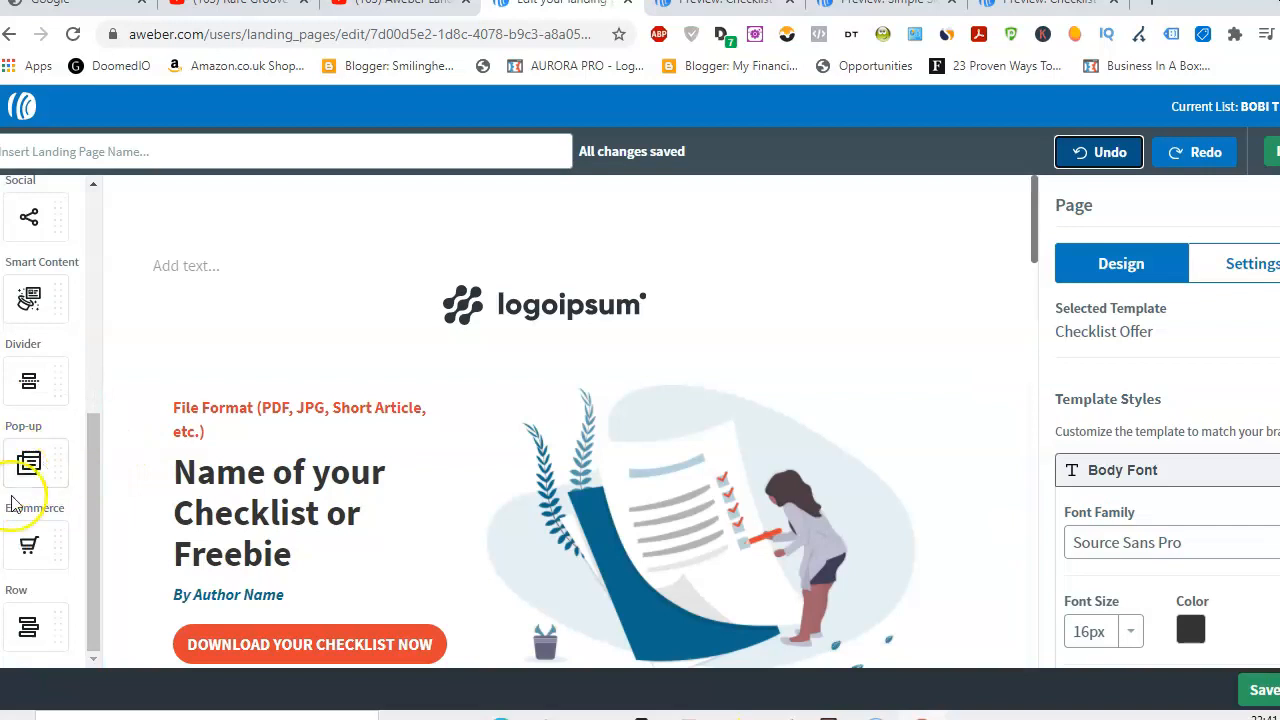
drag(38, 546, 452, 551)
drag(29, 546, 403, 568)
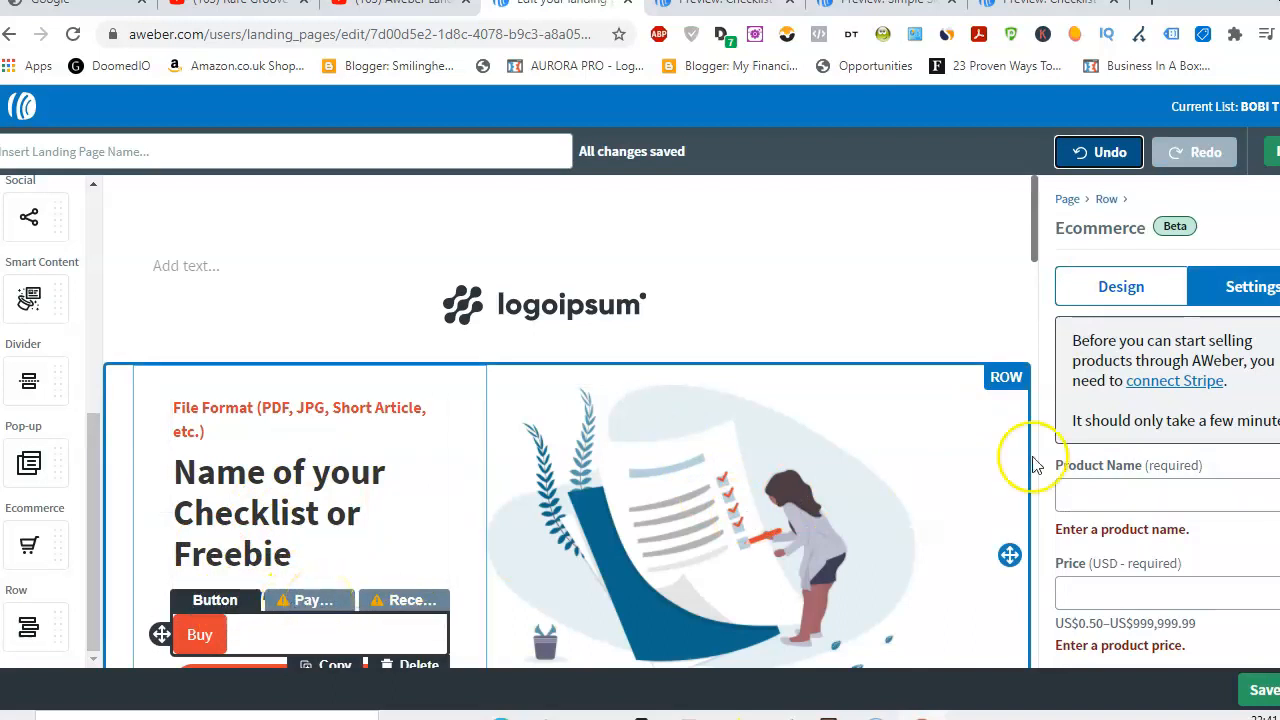
scroll(1115, 457, down, 2)
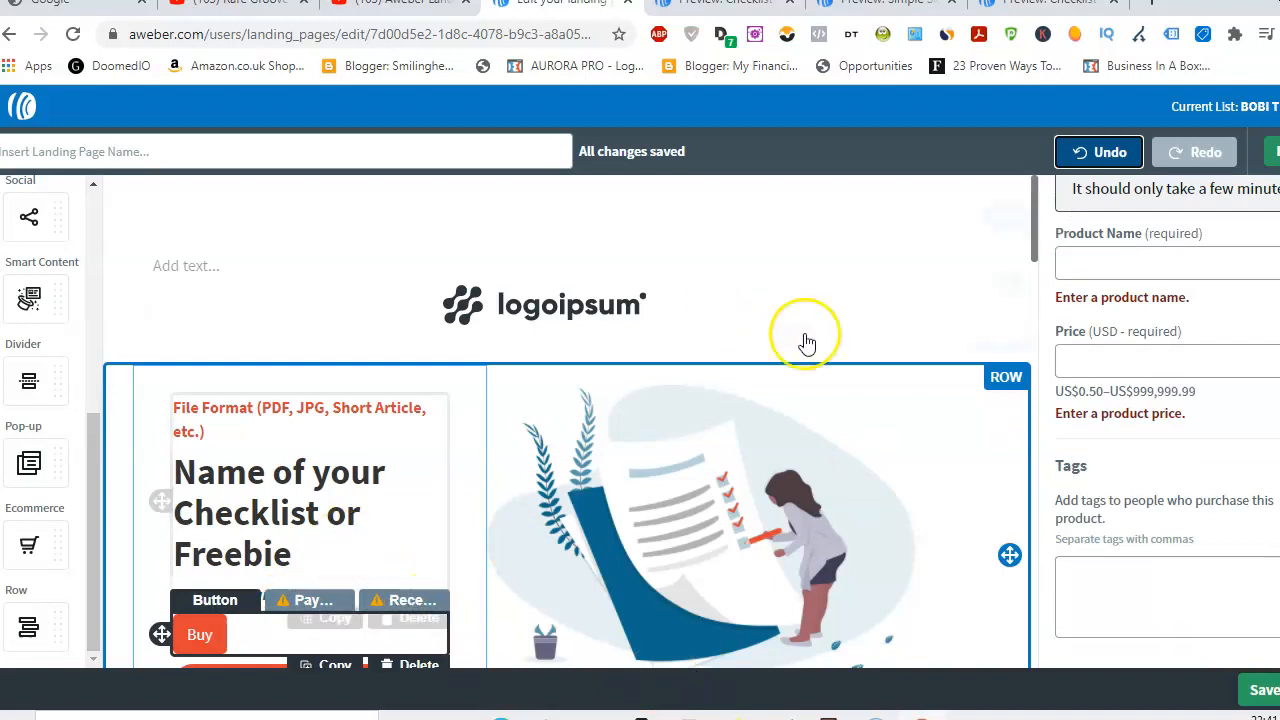
click(1115, 154)
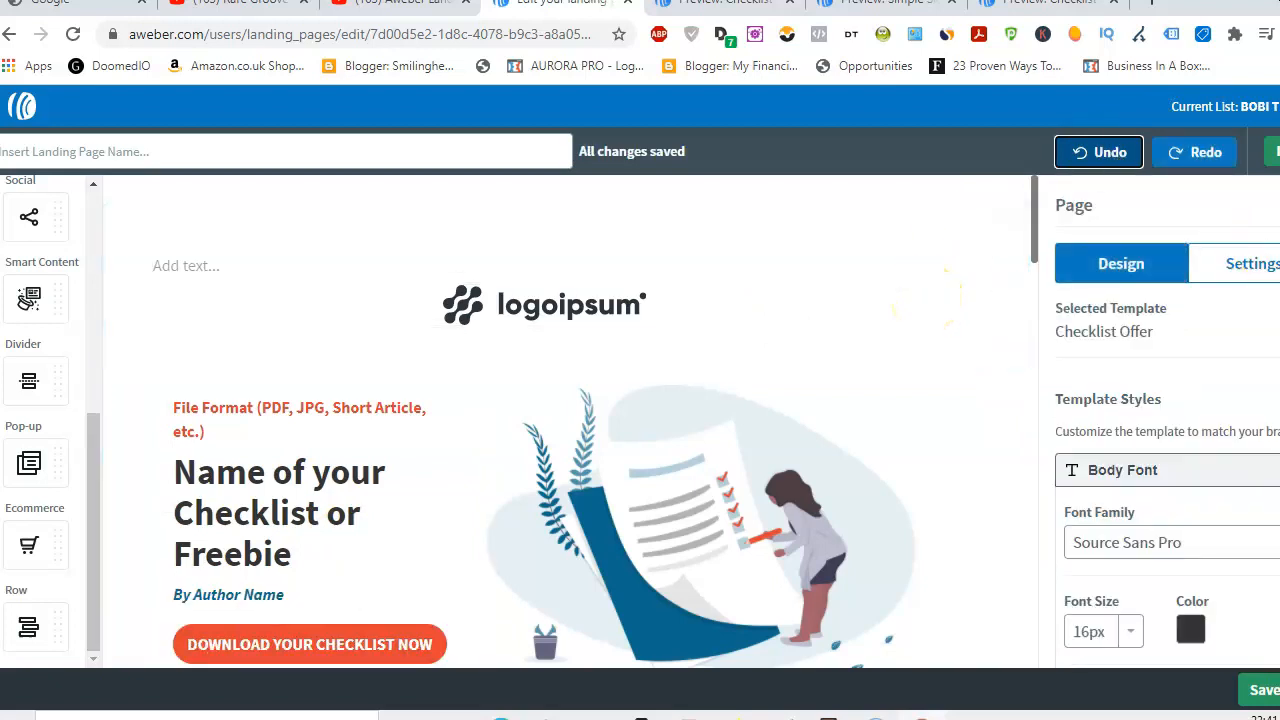
Step: Name the landing page "Free Giveaway"
click(503, 157)
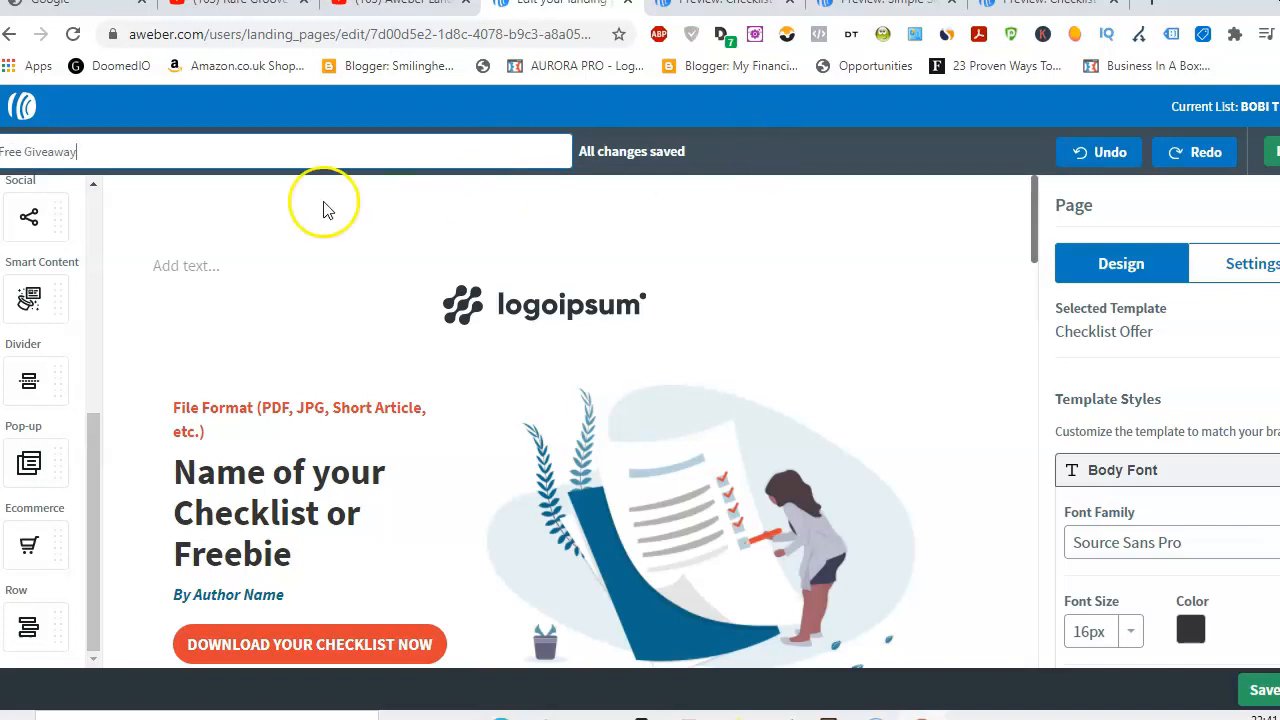
drag(90, 438, 96, 204)
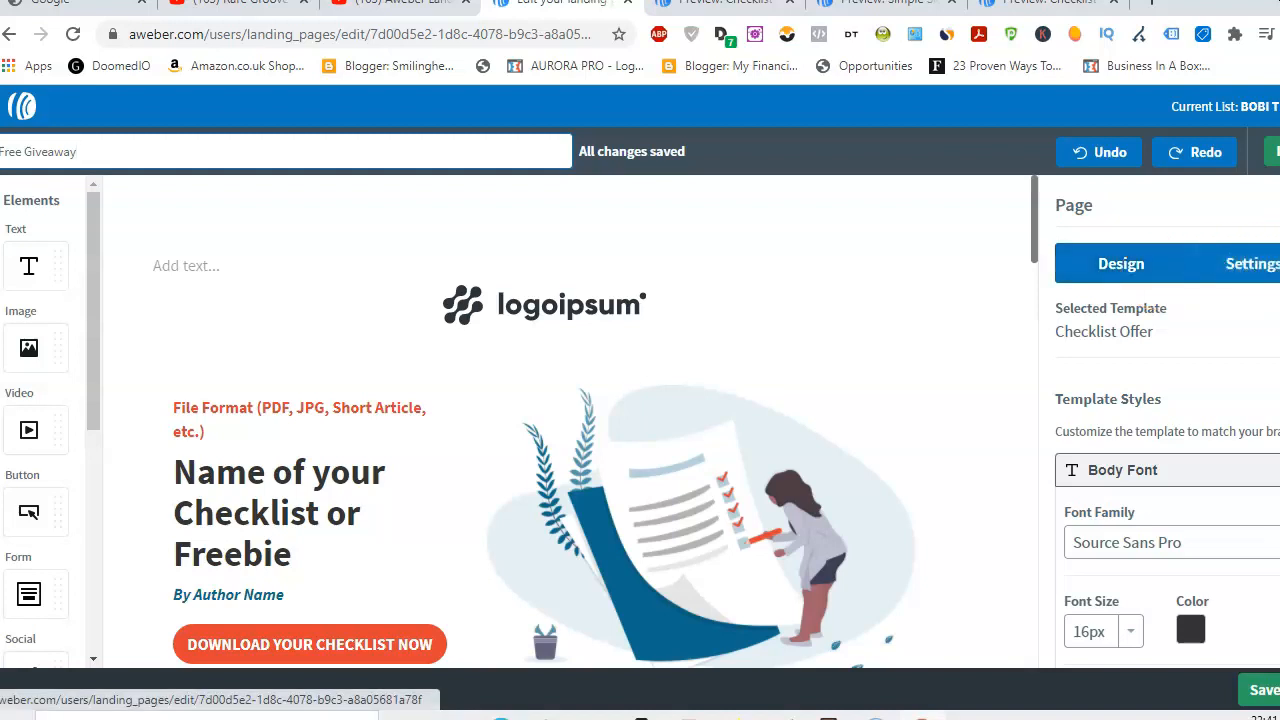
Step: Examine the page's Template Styles, including the body font family, size, text color and link colors
scroll(1167, 421, down, 2)
scroll(1167, 421, down, 3)
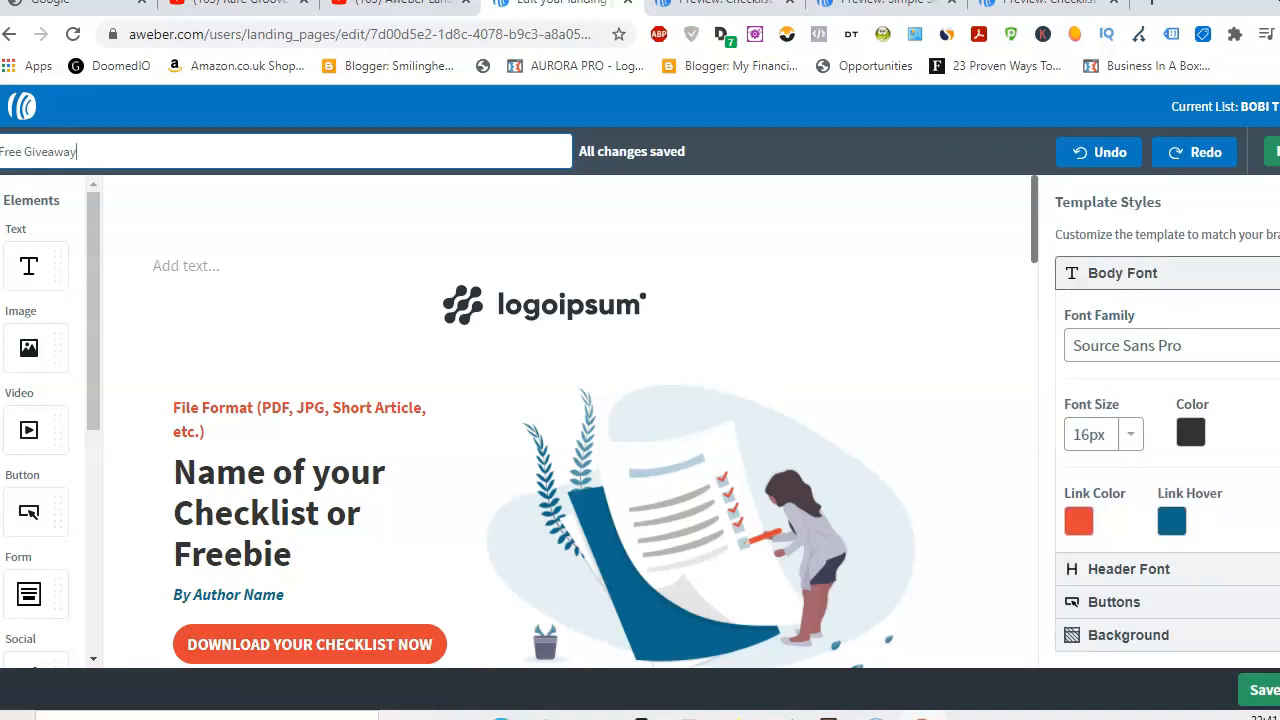
scroll(1167, 421, up, 3)
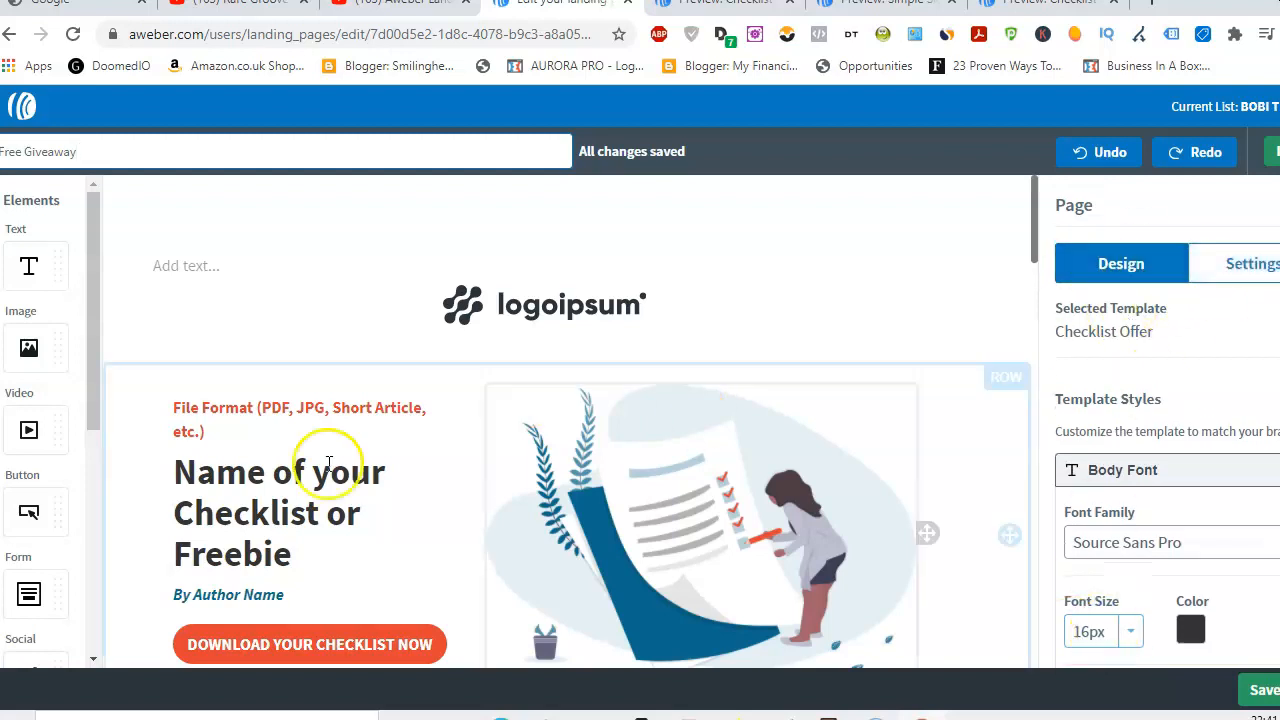
click(1270, 470)
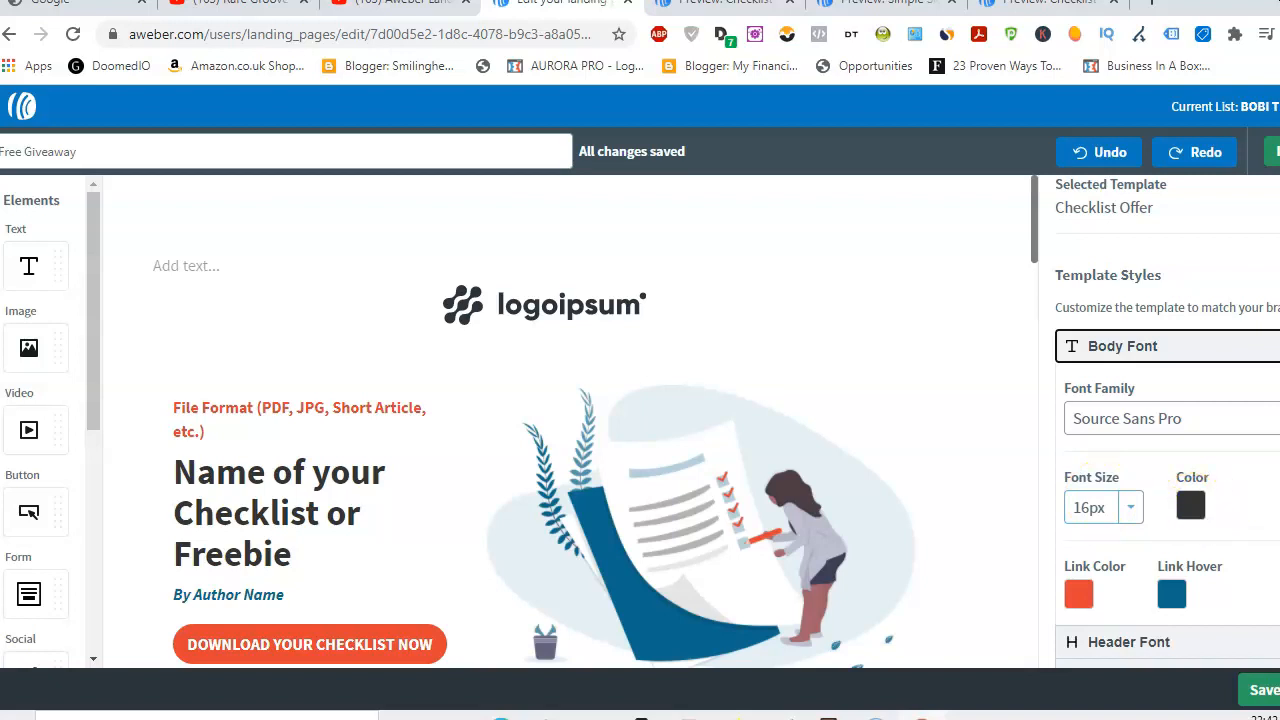
Step: Set the button color in the Template Styles to orange #EB9D17
scroll(1167, 420, down, 1)
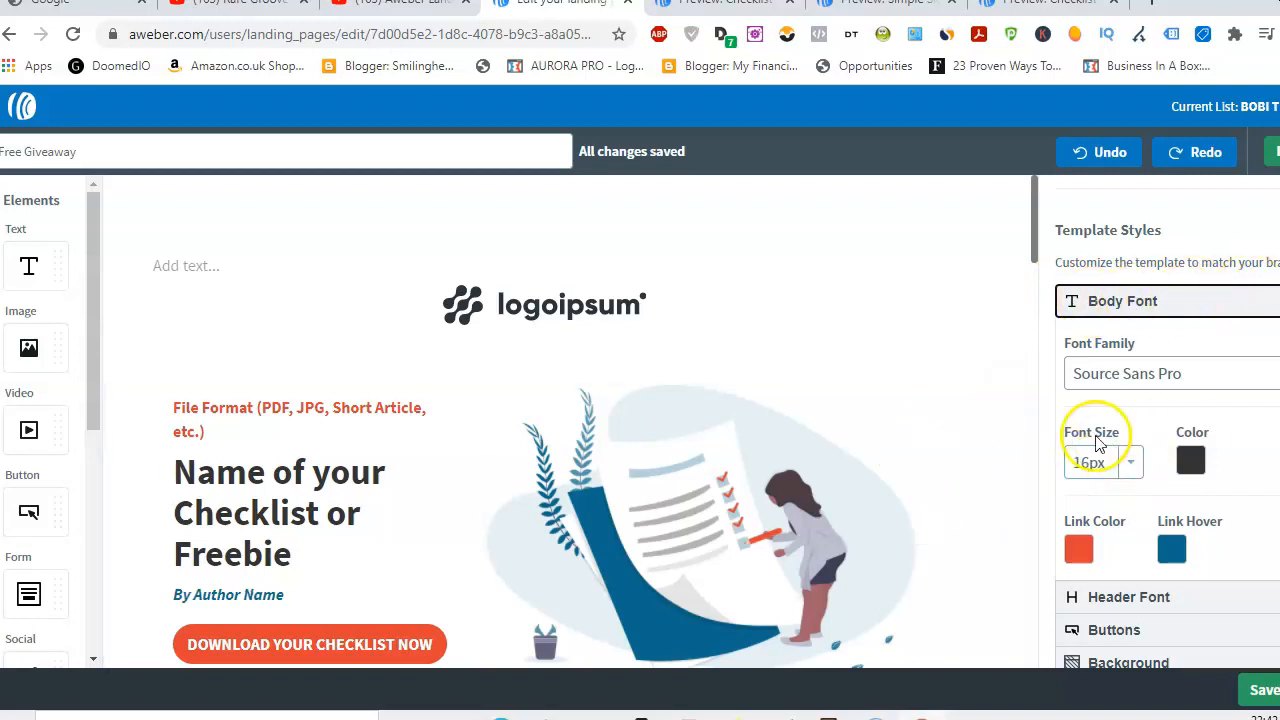
scroll(1167, 428, down, 1)
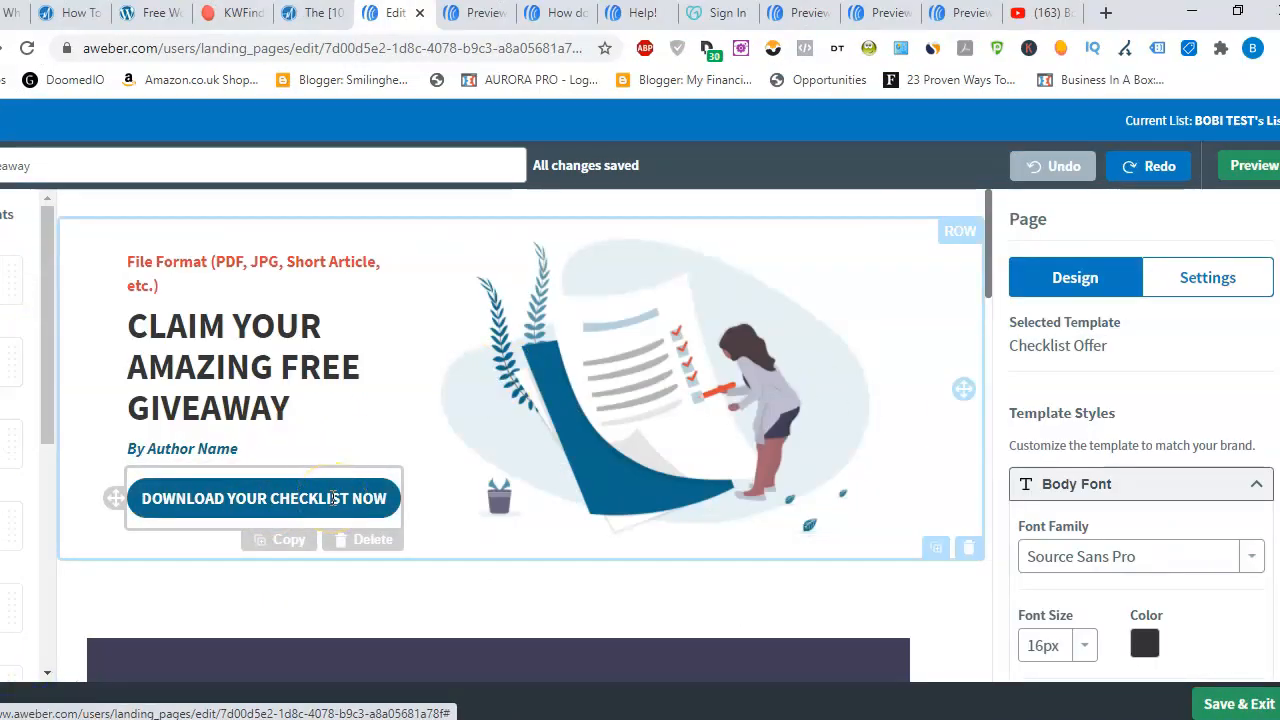
click(1257, 489)
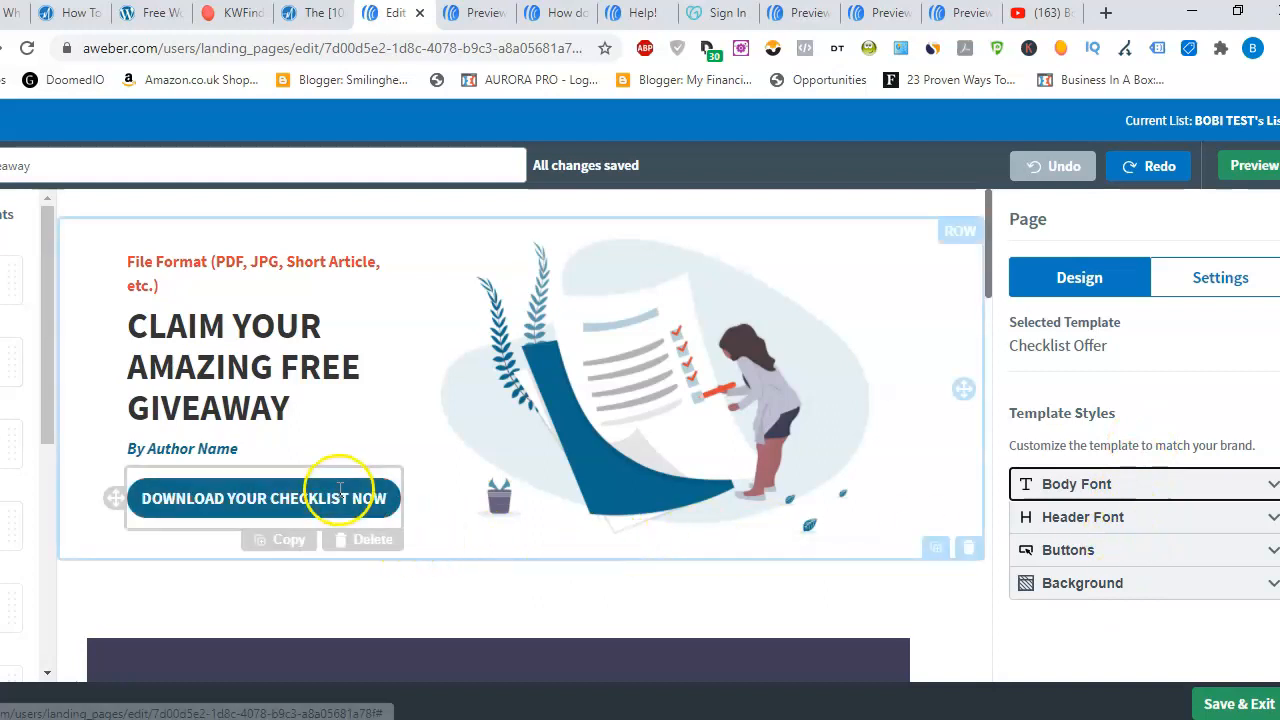
click(1082, 558)
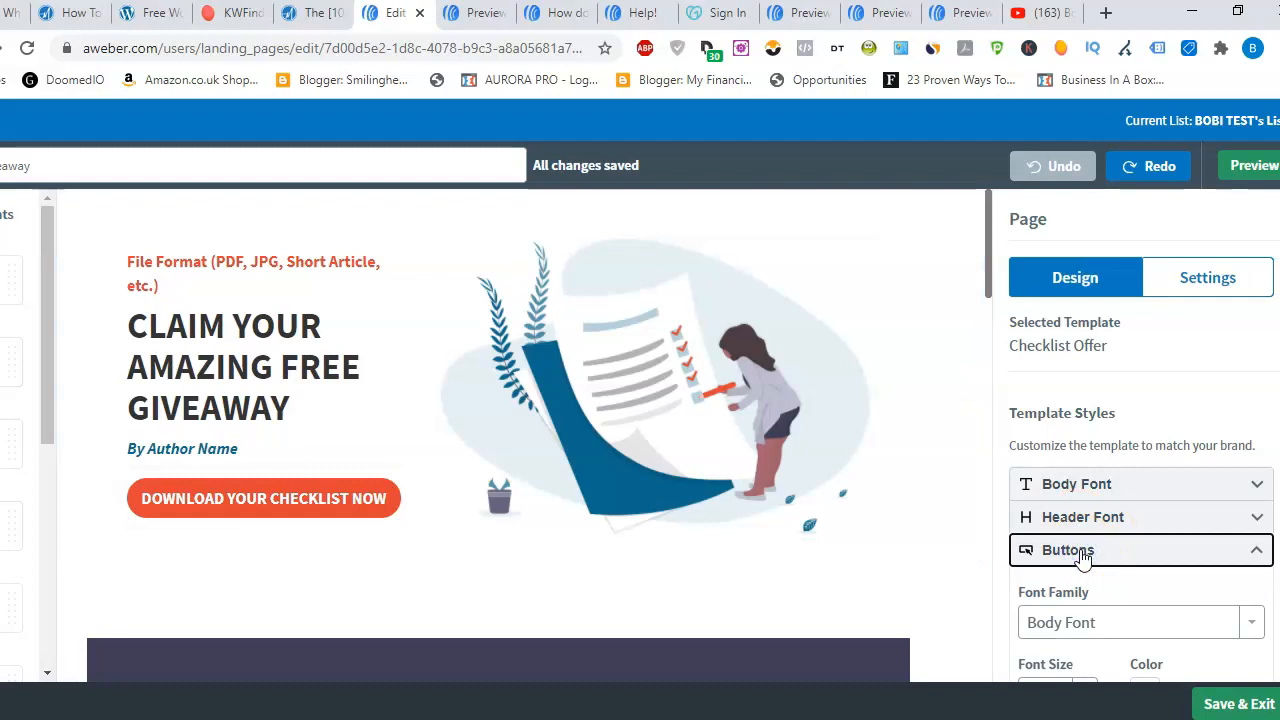
scroll(1140, 450, down, 3)
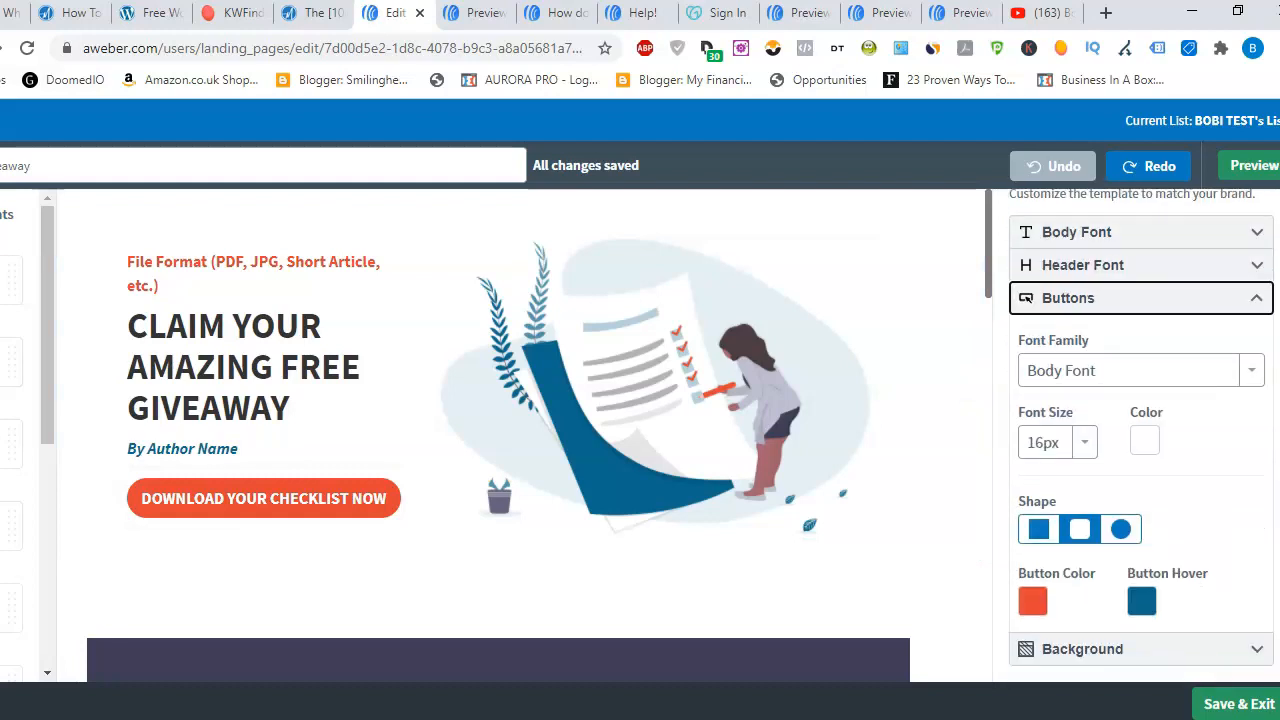
click(1035, 602)
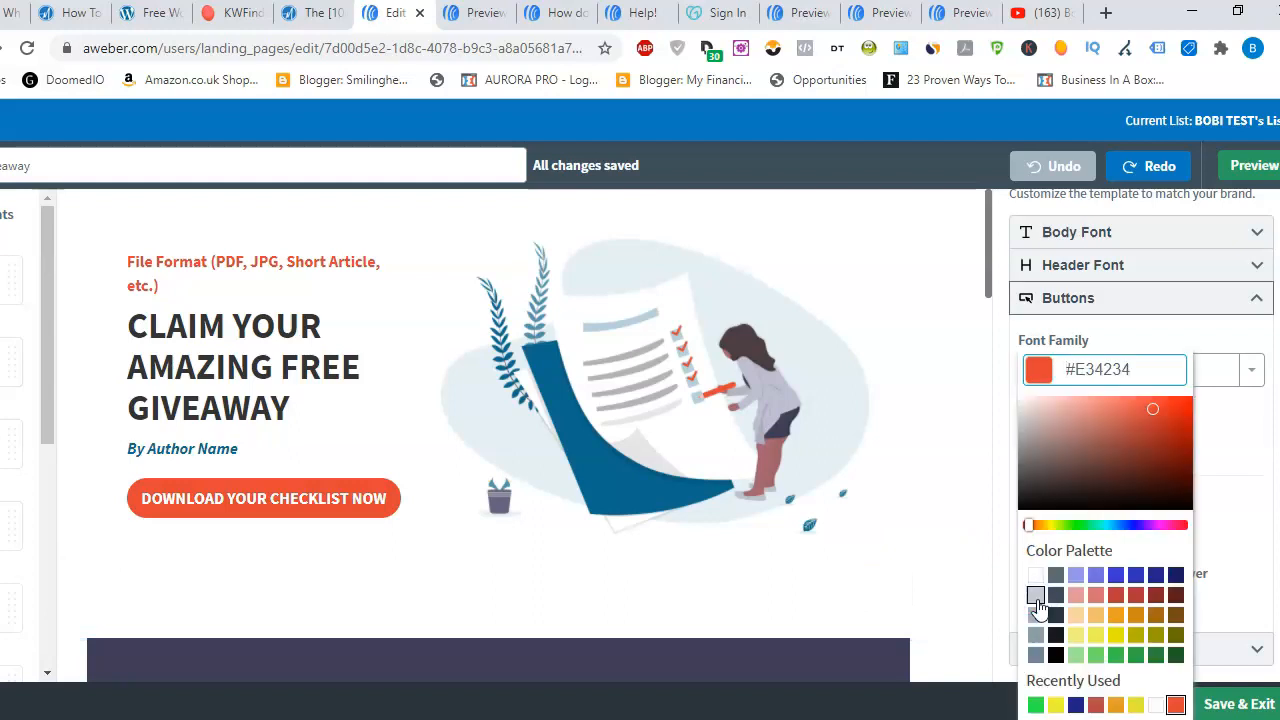
click(1117, 616)
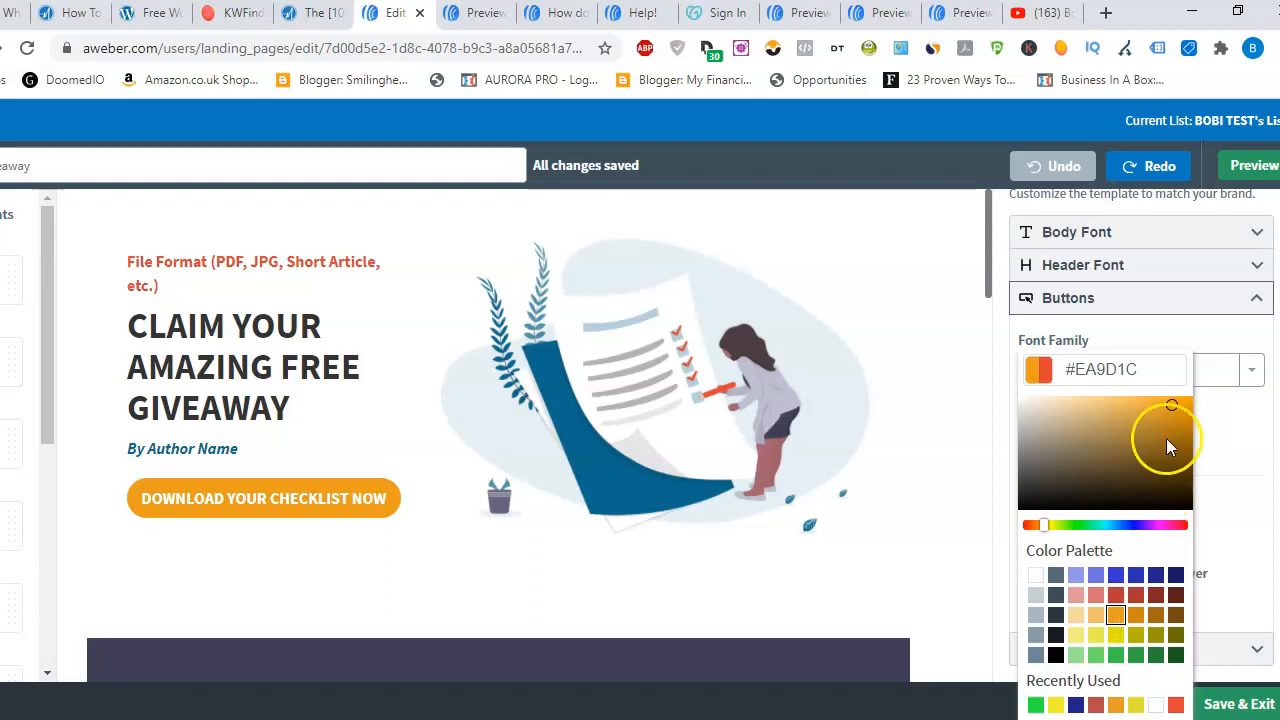
drag(1172, 412, 1183, 406)
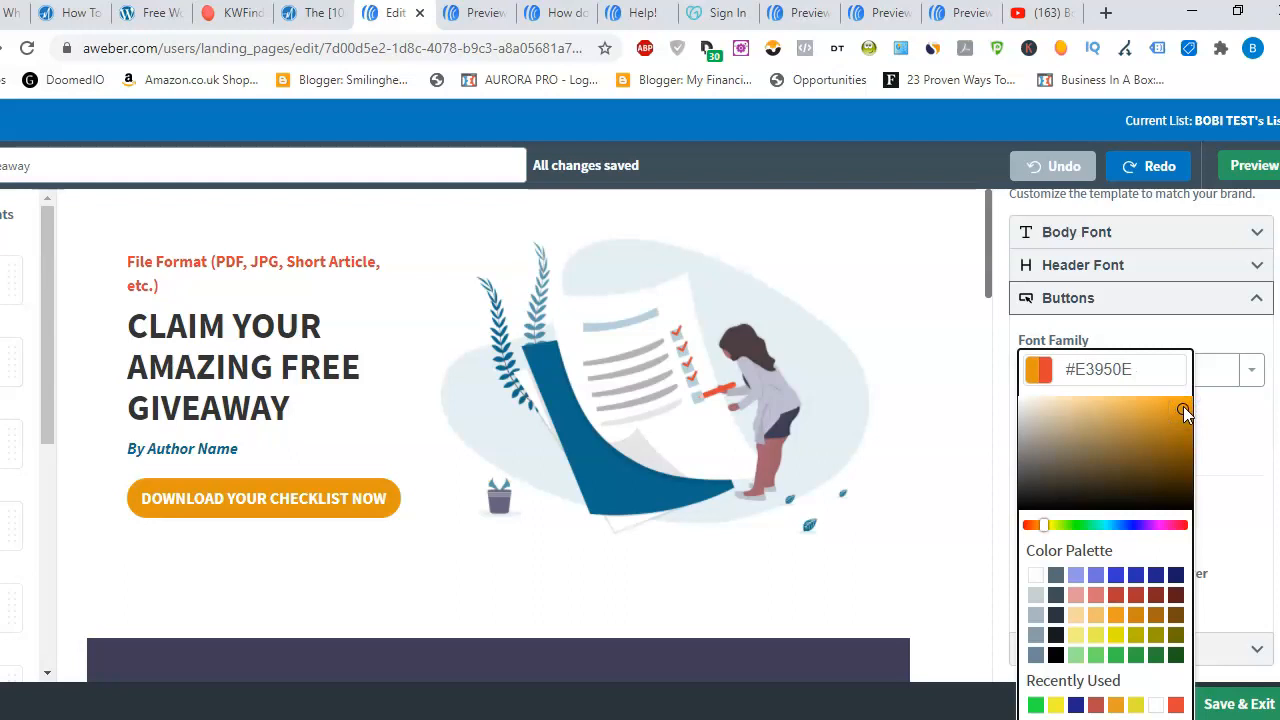
click(1158, 402)
click(1177, 409)
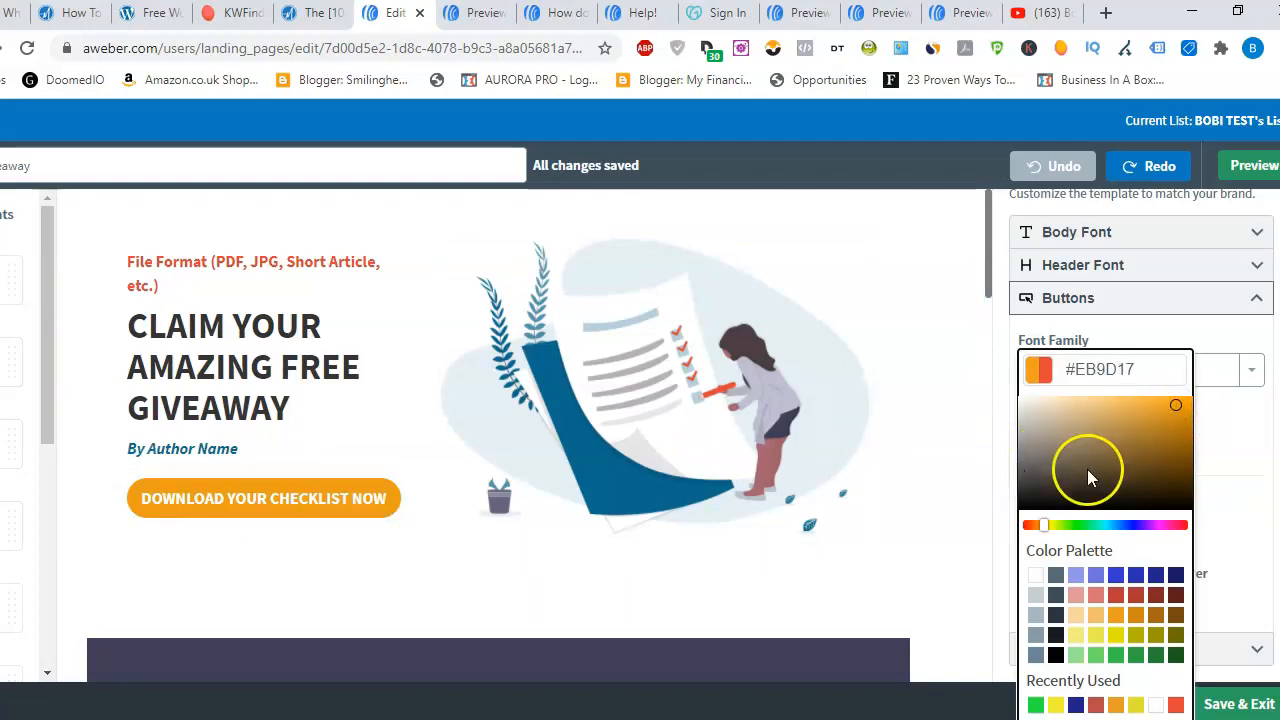
click(1226, 448)
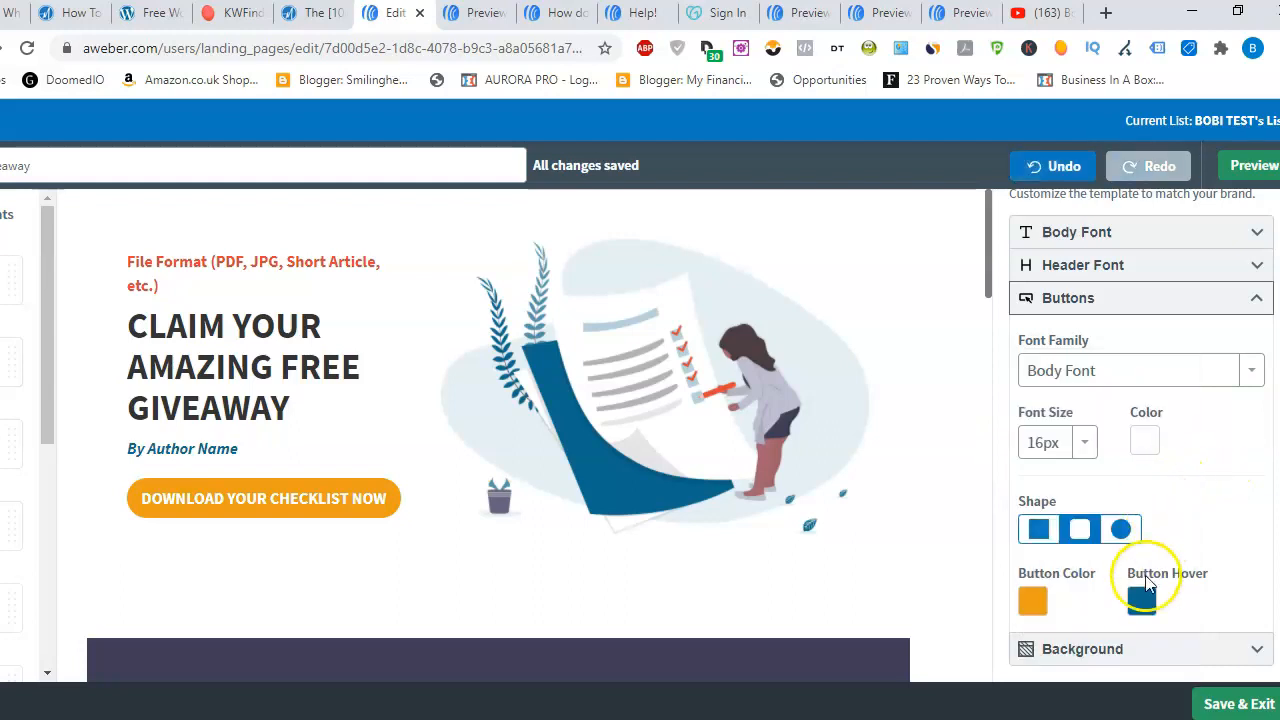
Step: Set the template's button hover color to bright green #35F051 and check it on the checklist download button
click(1142, 600)
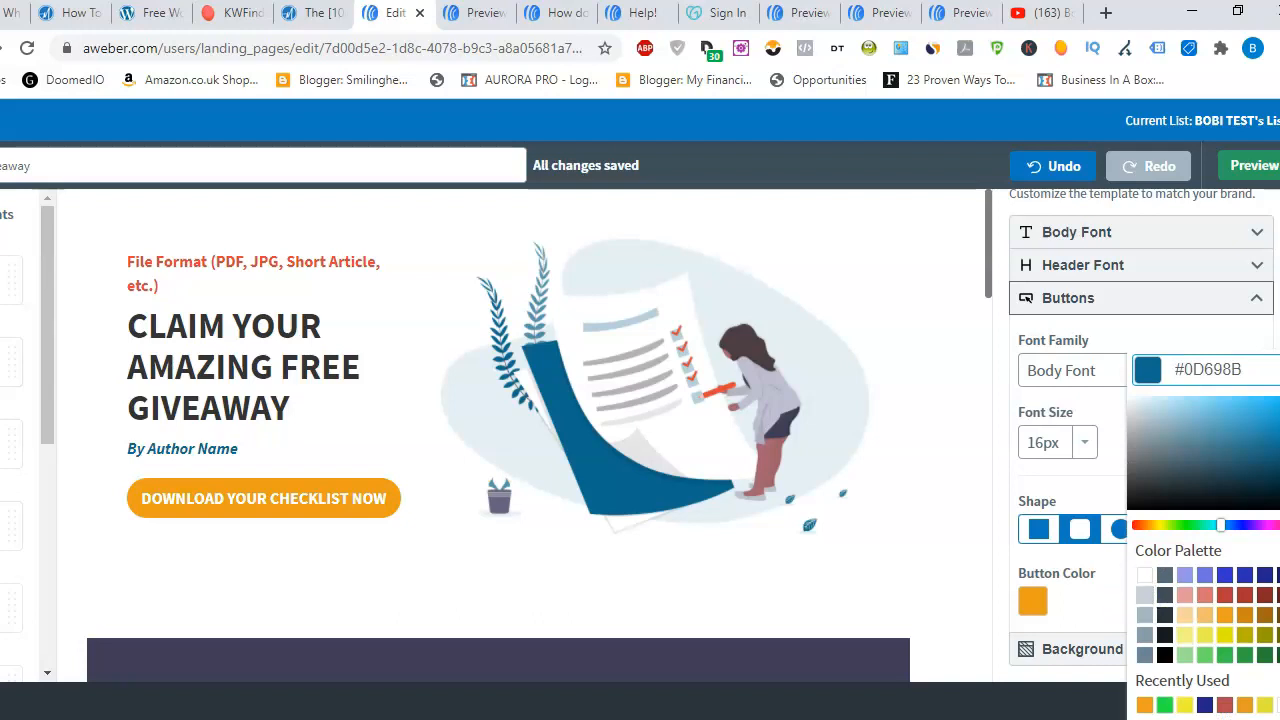
click(1225, 655)
click(383, 514)
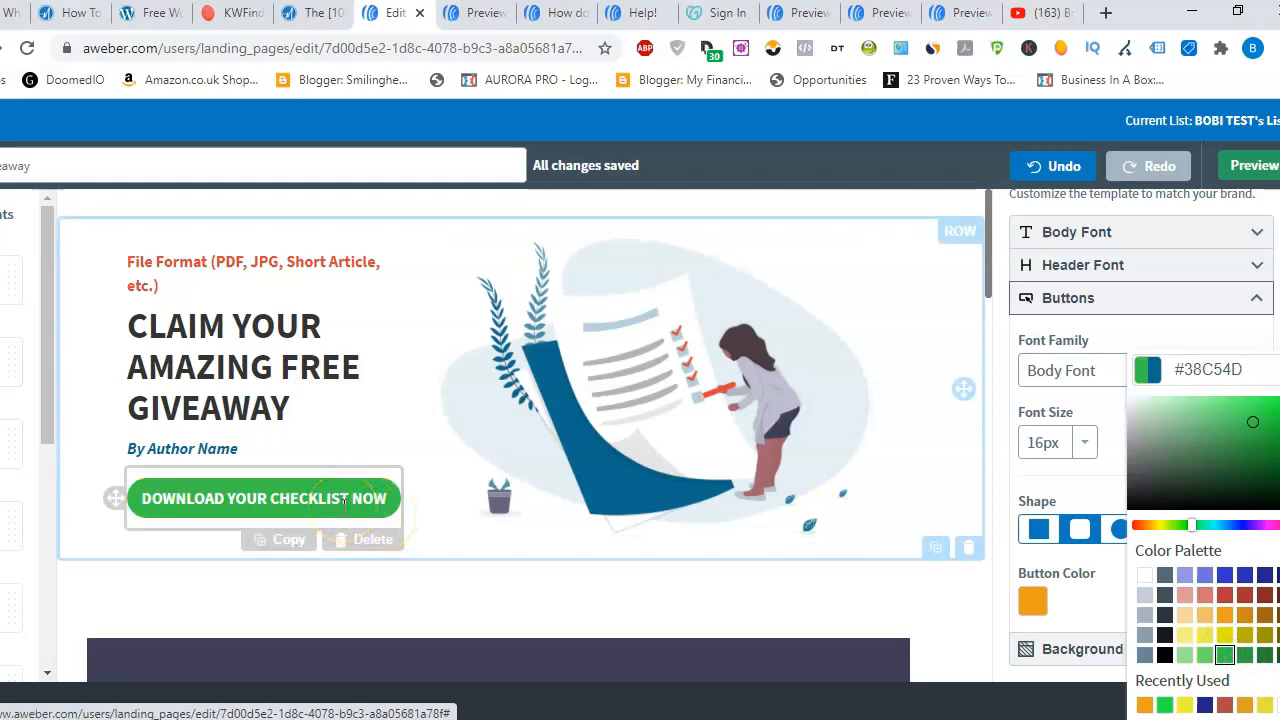
click(860, 420)
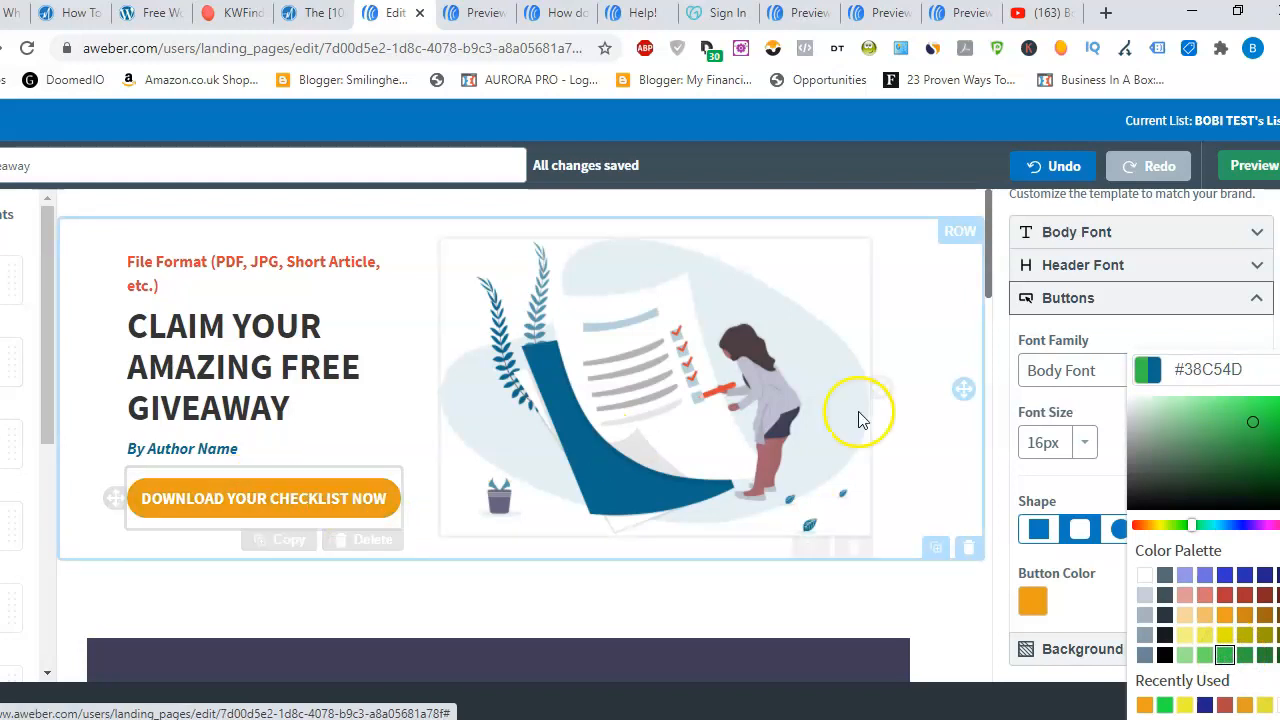
click(1265, 404)
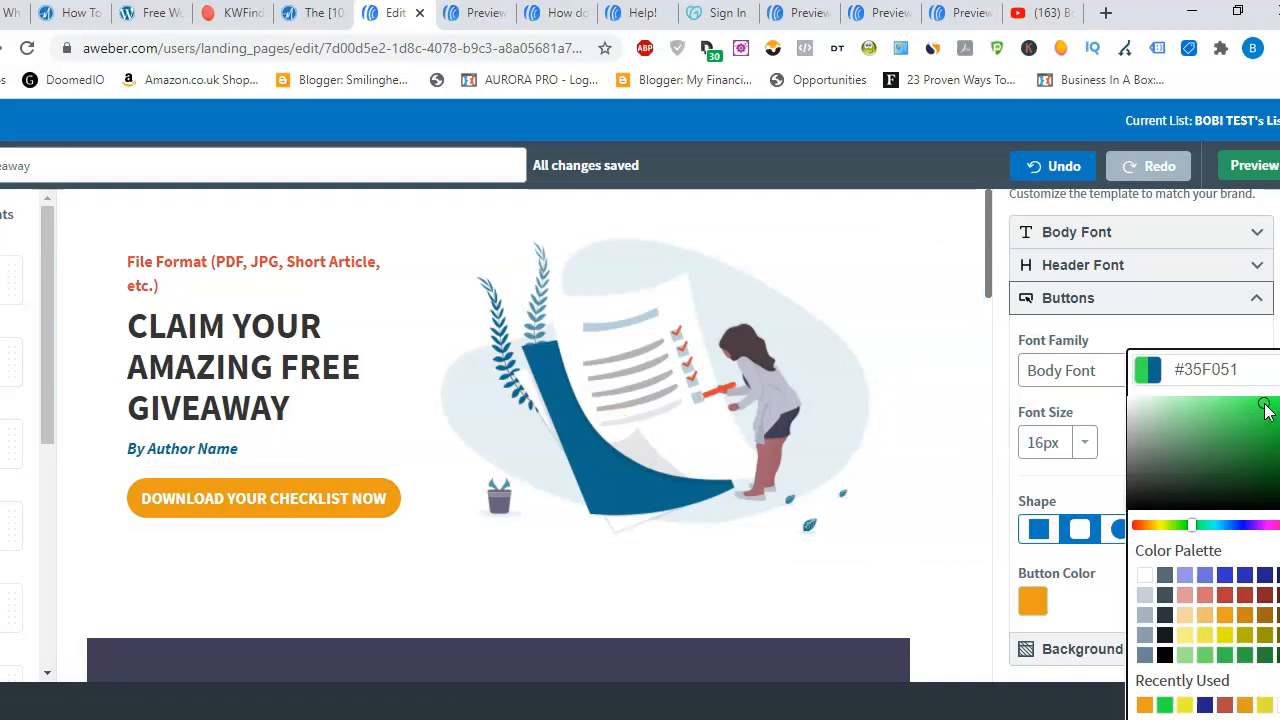
click(257, 508)
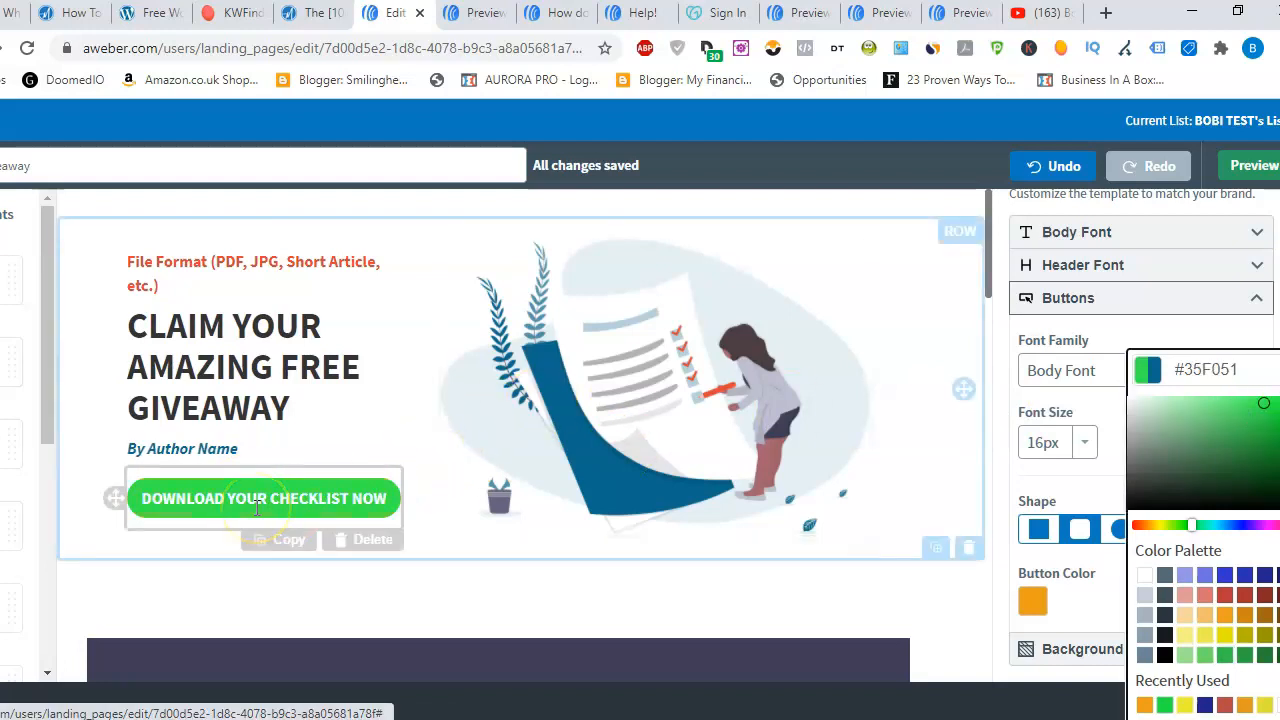
click(1114, 441)
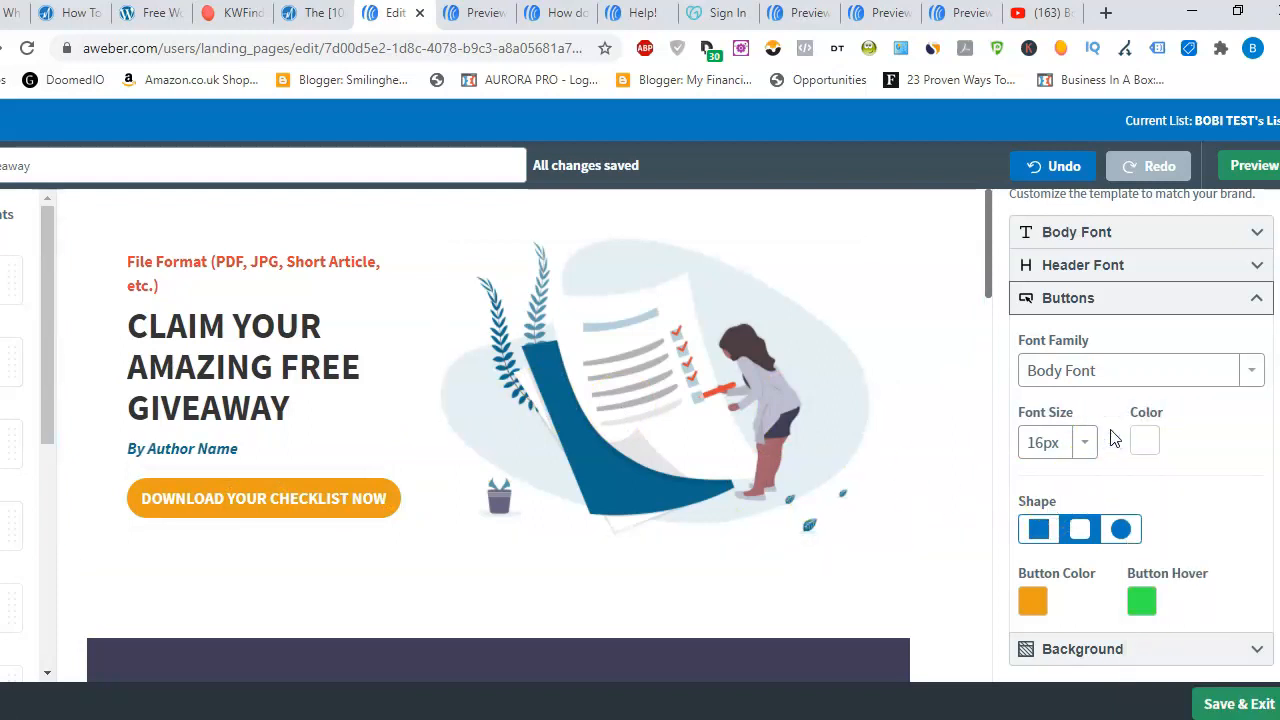
Step: Set the font size of the template's buttons to 32px
click(1085, 443)
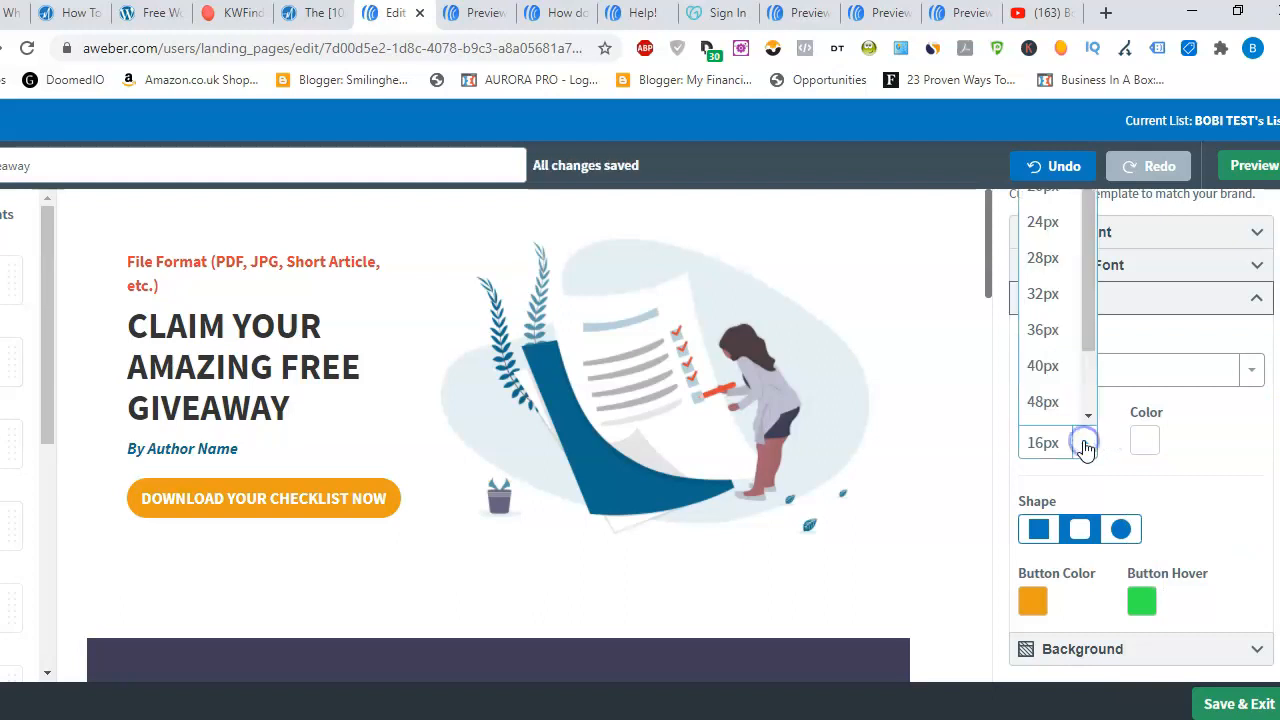
click(1043, 298)
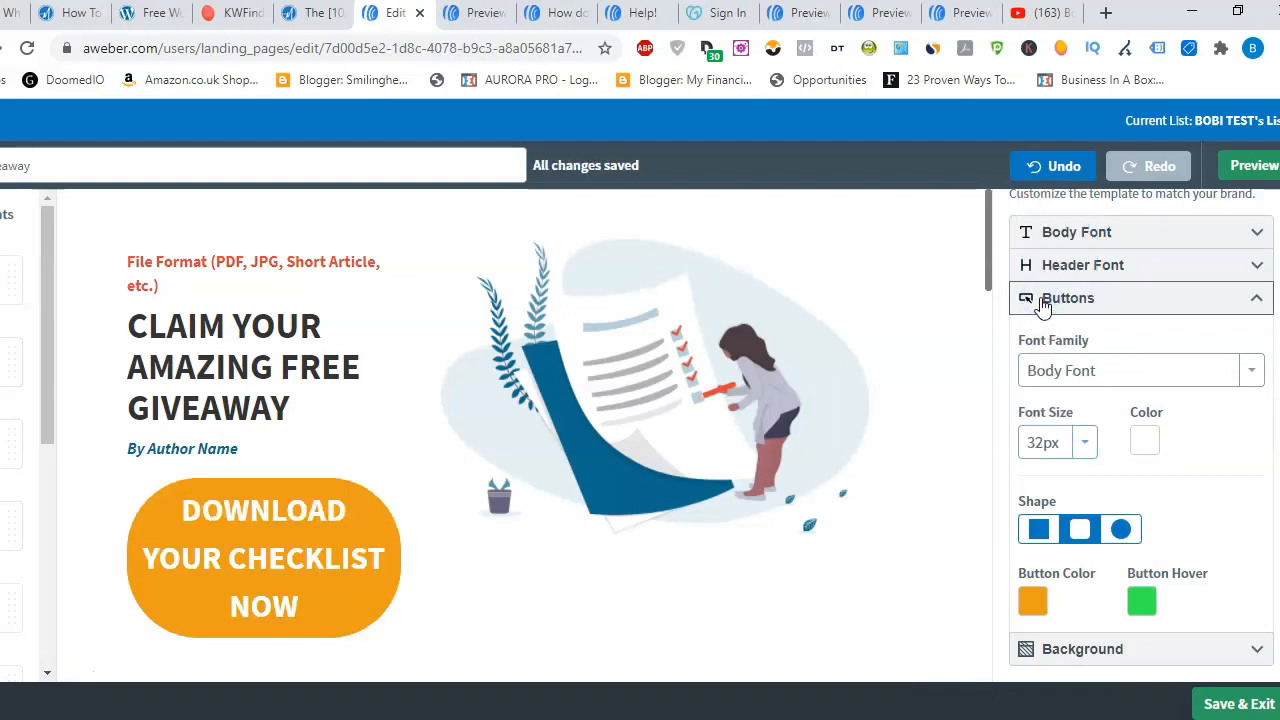
click(1076, 385)
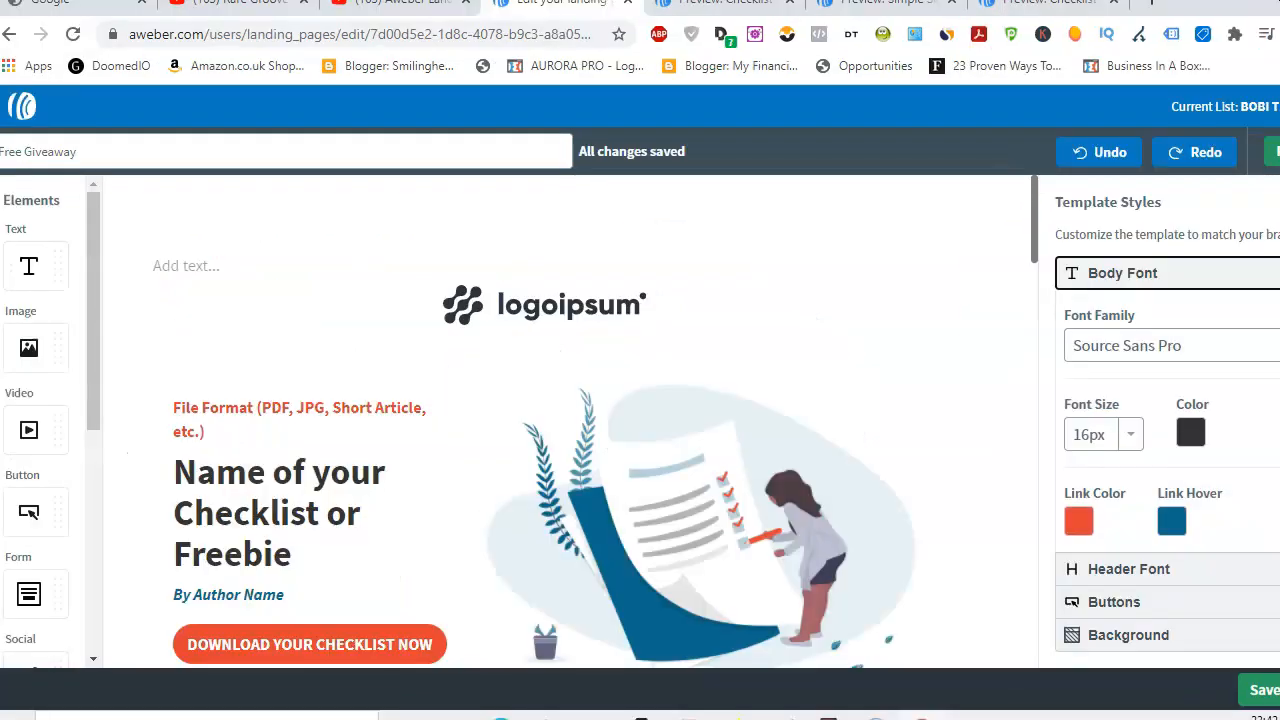
Step: Check the landing page URL and domain options in the page settings, and review the Template Styles categories
scroll(1165, 420, up, 2)
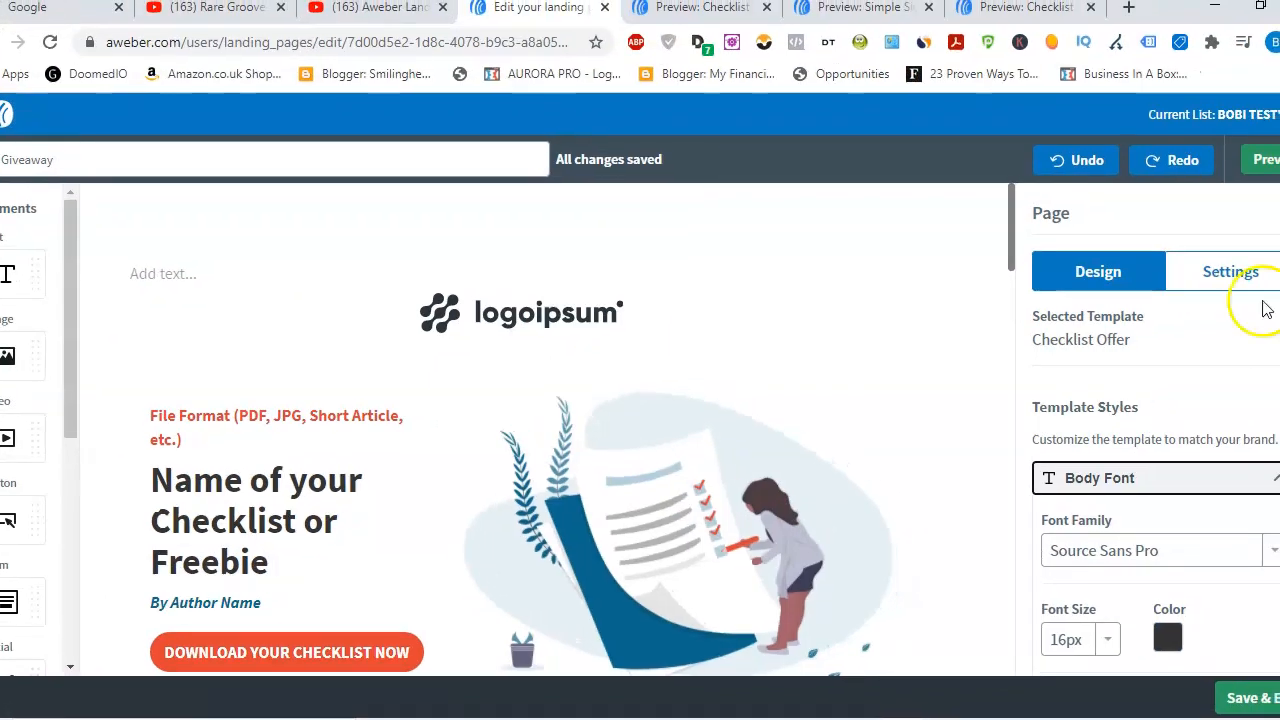
click(1252, 295)
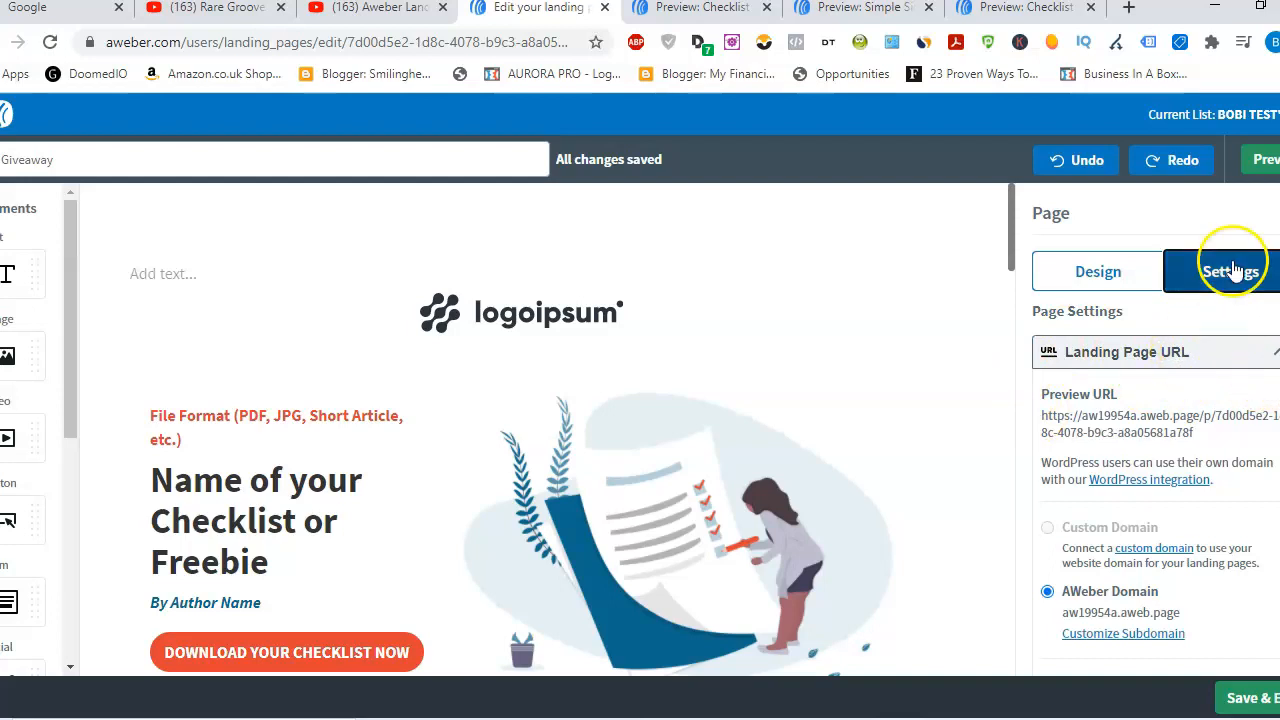
click(1100, 280)
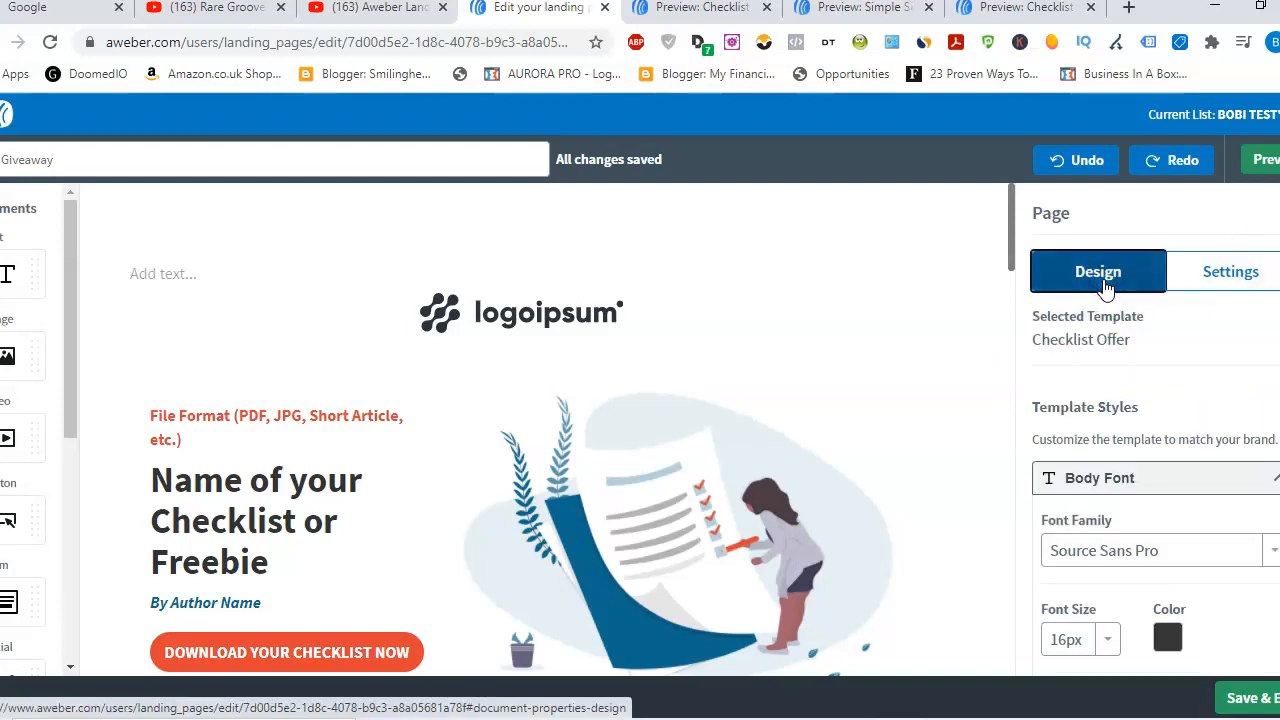
scroll(1105, 288, down, 2)
scroll(1155, 430, down, 1)
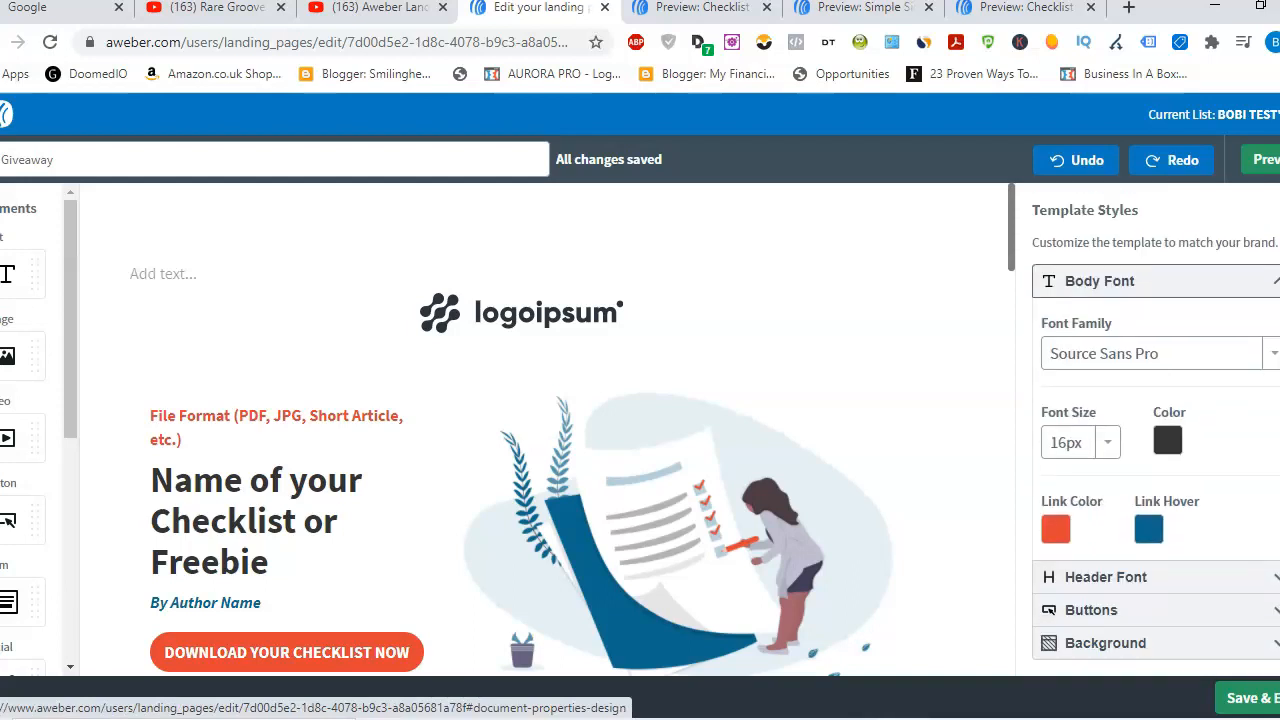
scroll(1155, 430, up, 3)
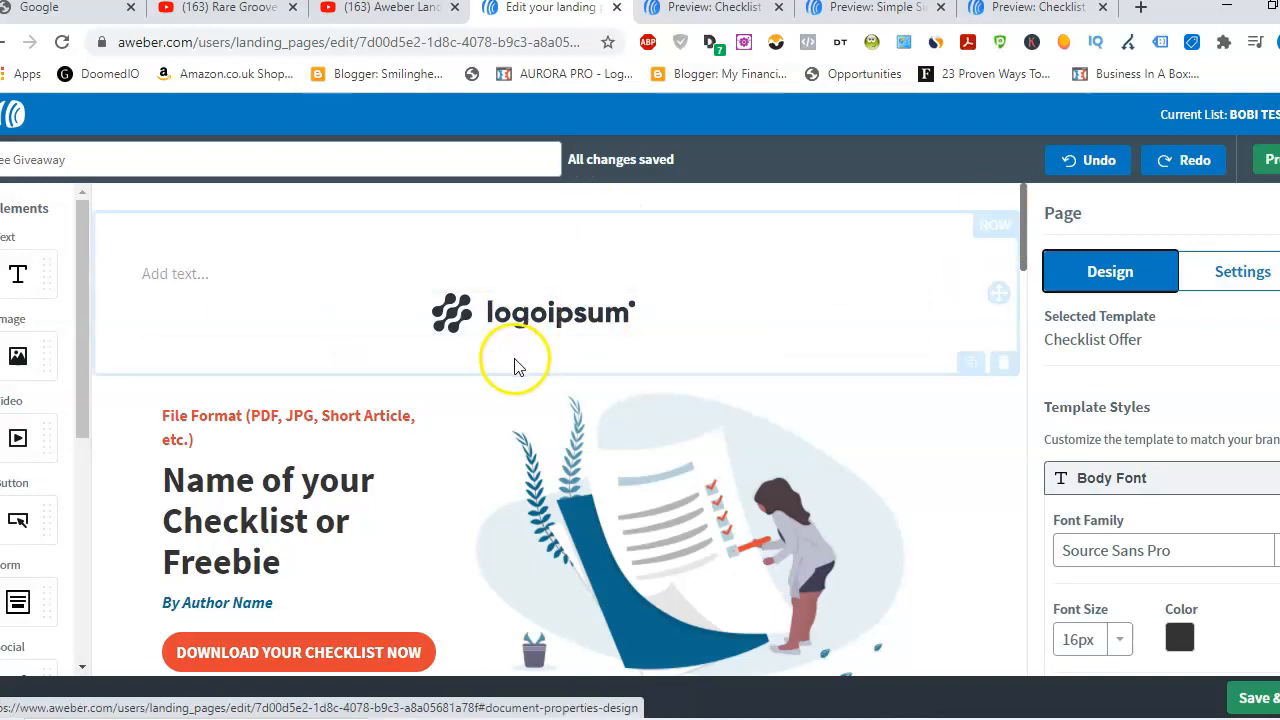
Step: Delete the logo image from the header row and enter "CLAIM YOUR AMAZING FREE GIVEAWAY" in the empty text element
click(565, 315)
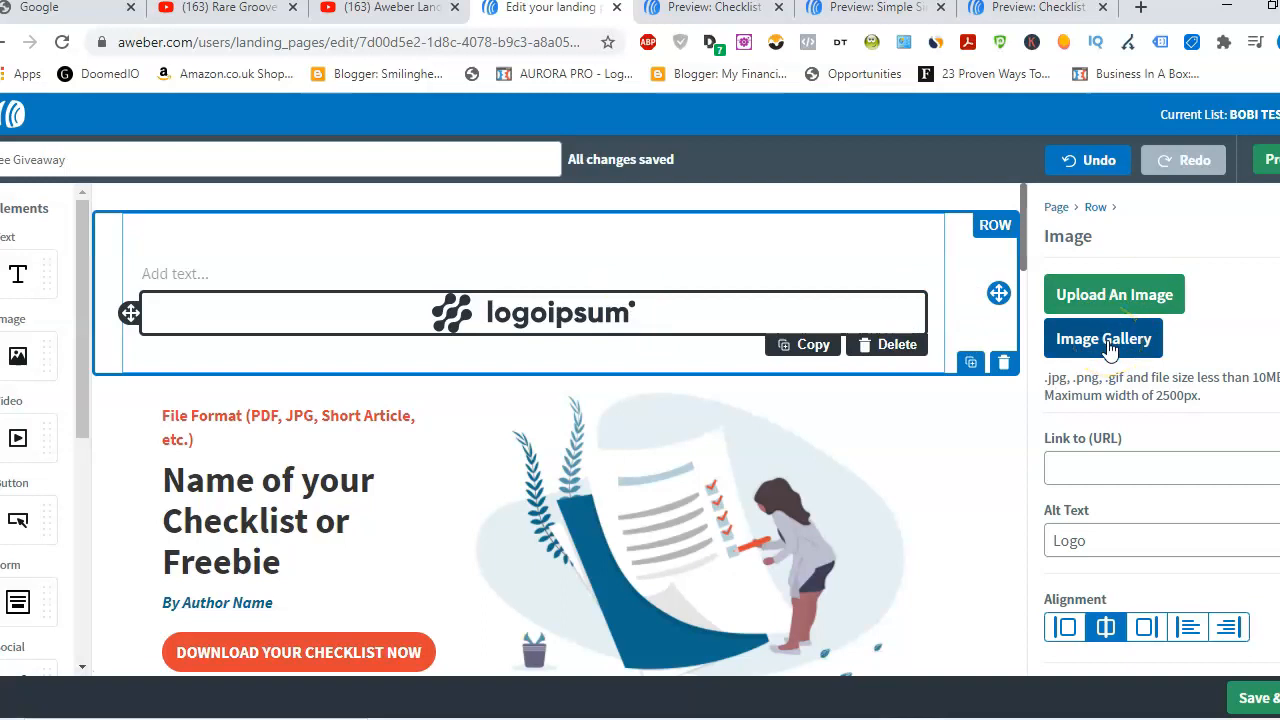
click(900, 355)
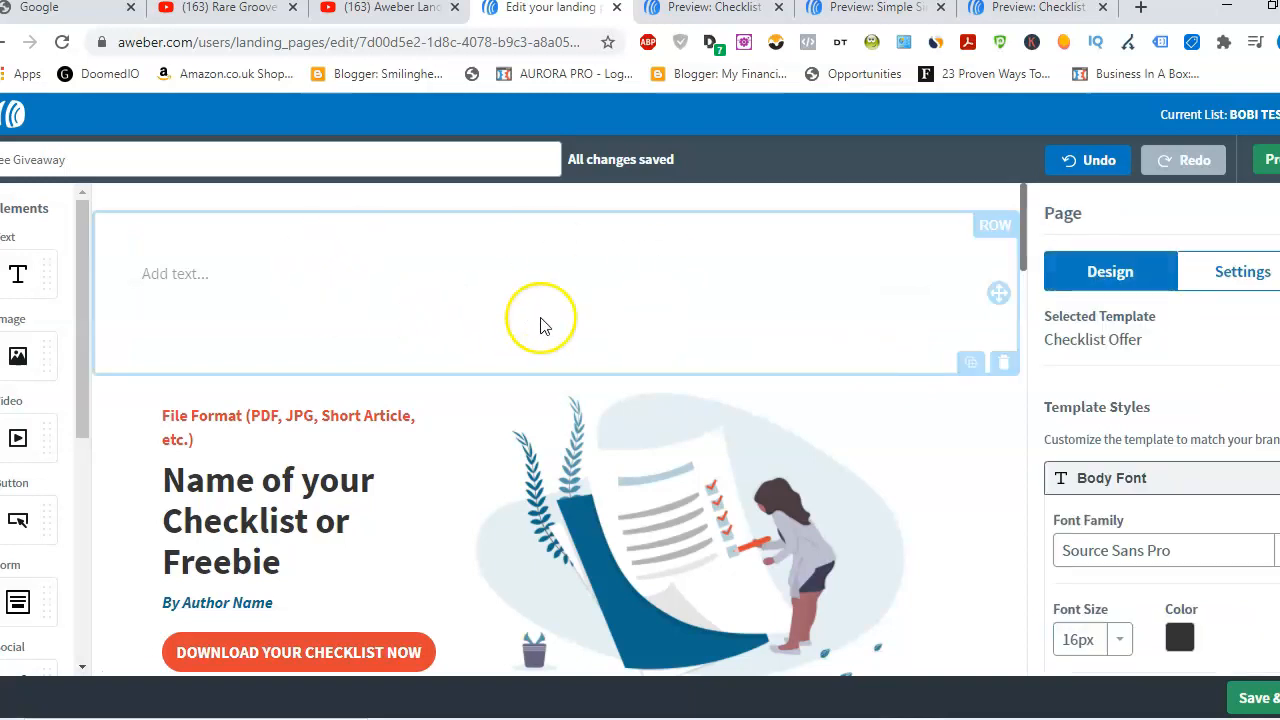
click(231, 272)
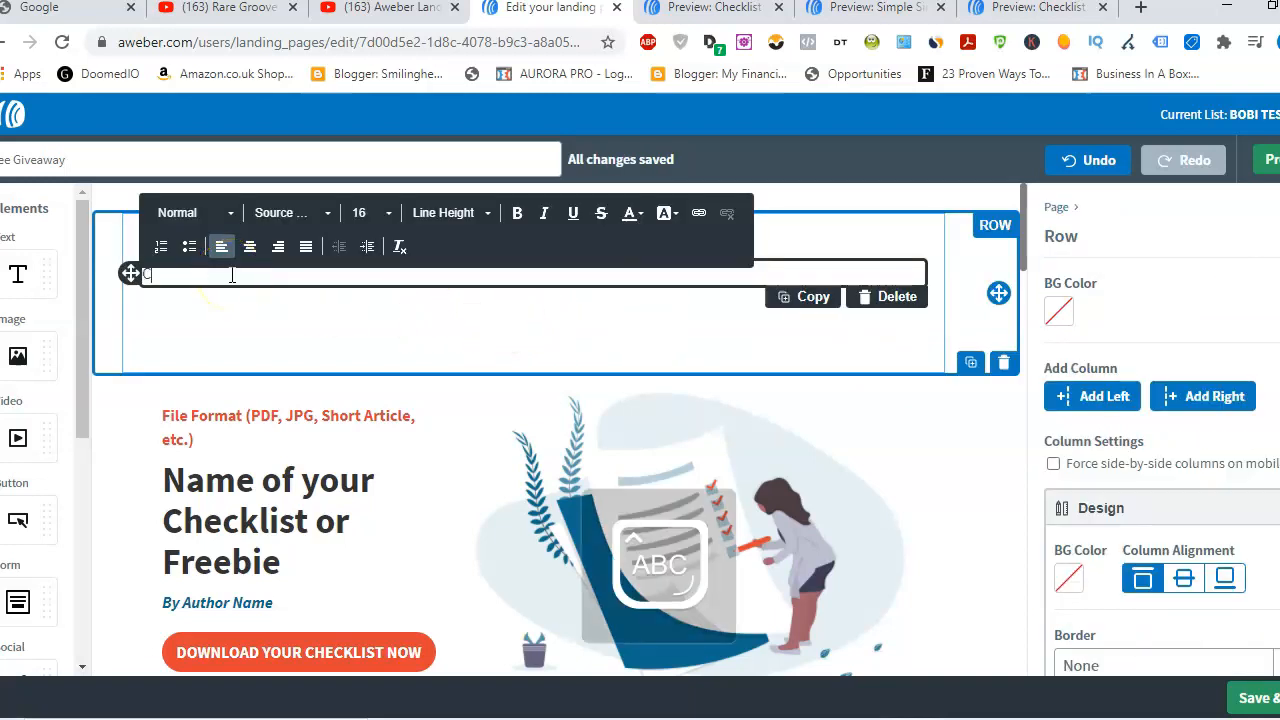
text(CLAIM YOUR A)
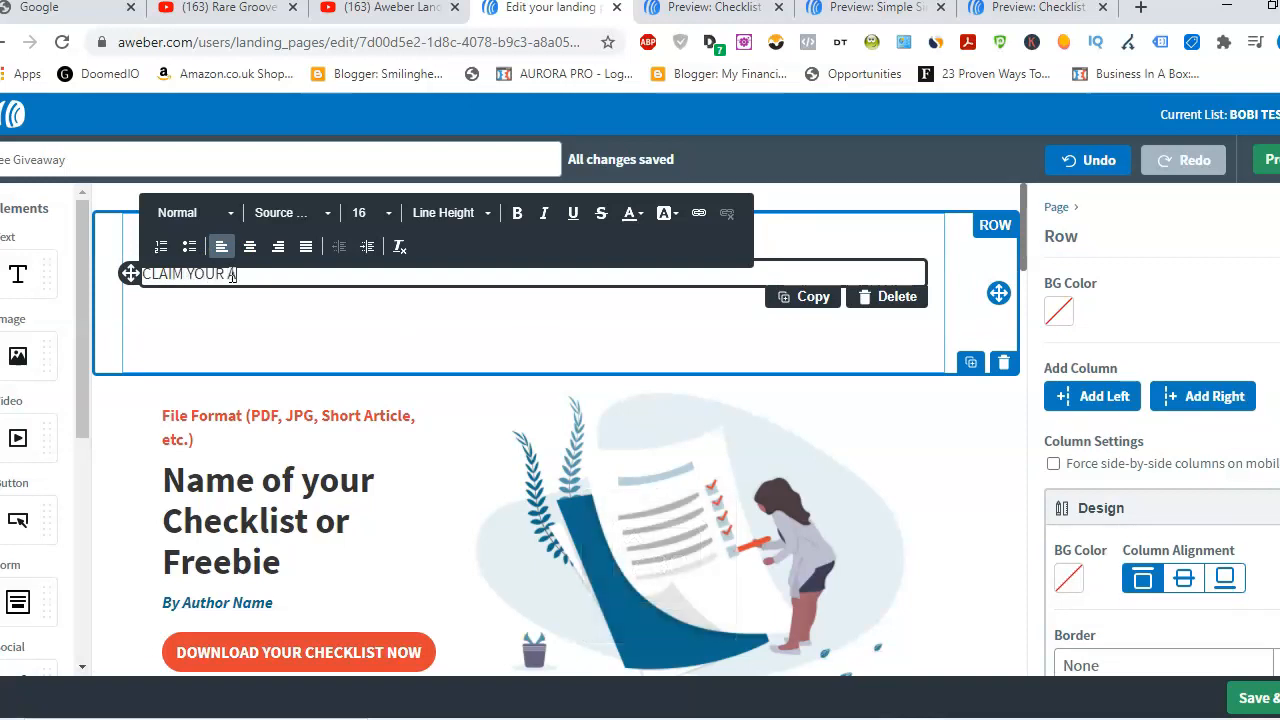
text(MAZING FREE GIVEAWAY)
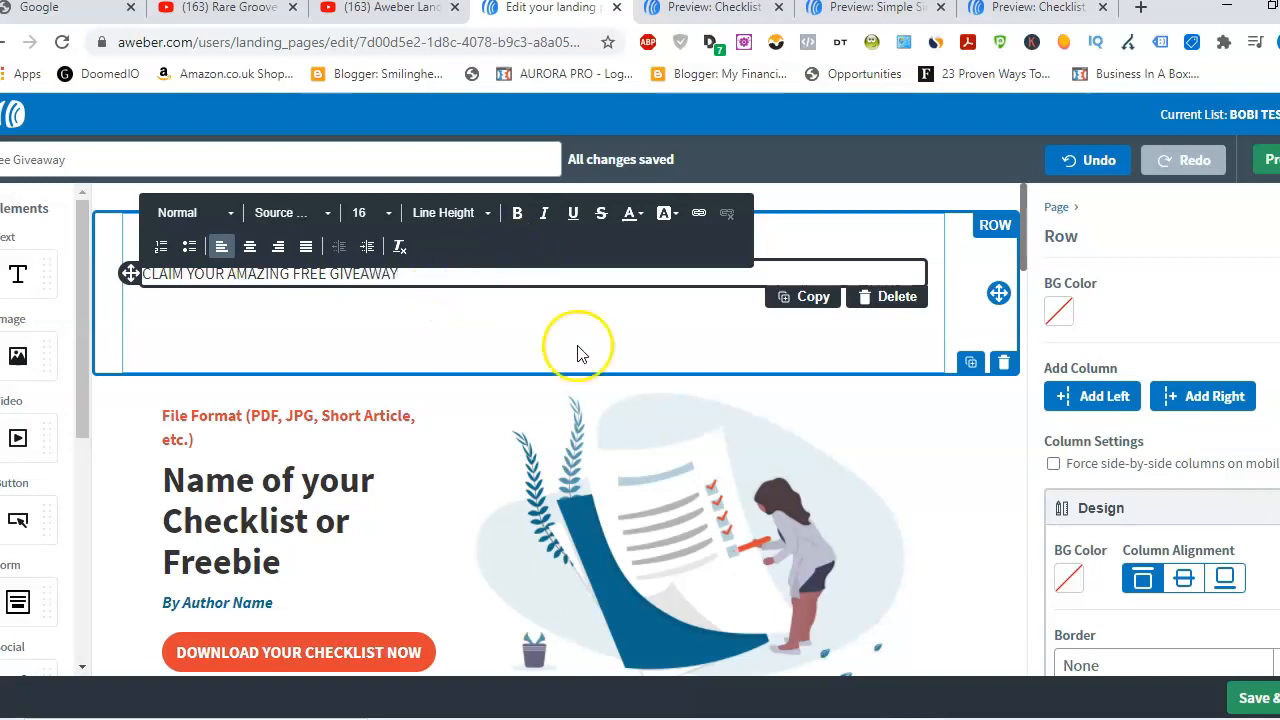
Step: Turn on bold, italic and underline formatting in the header text element and look through the row's design settings
click(518, 214)
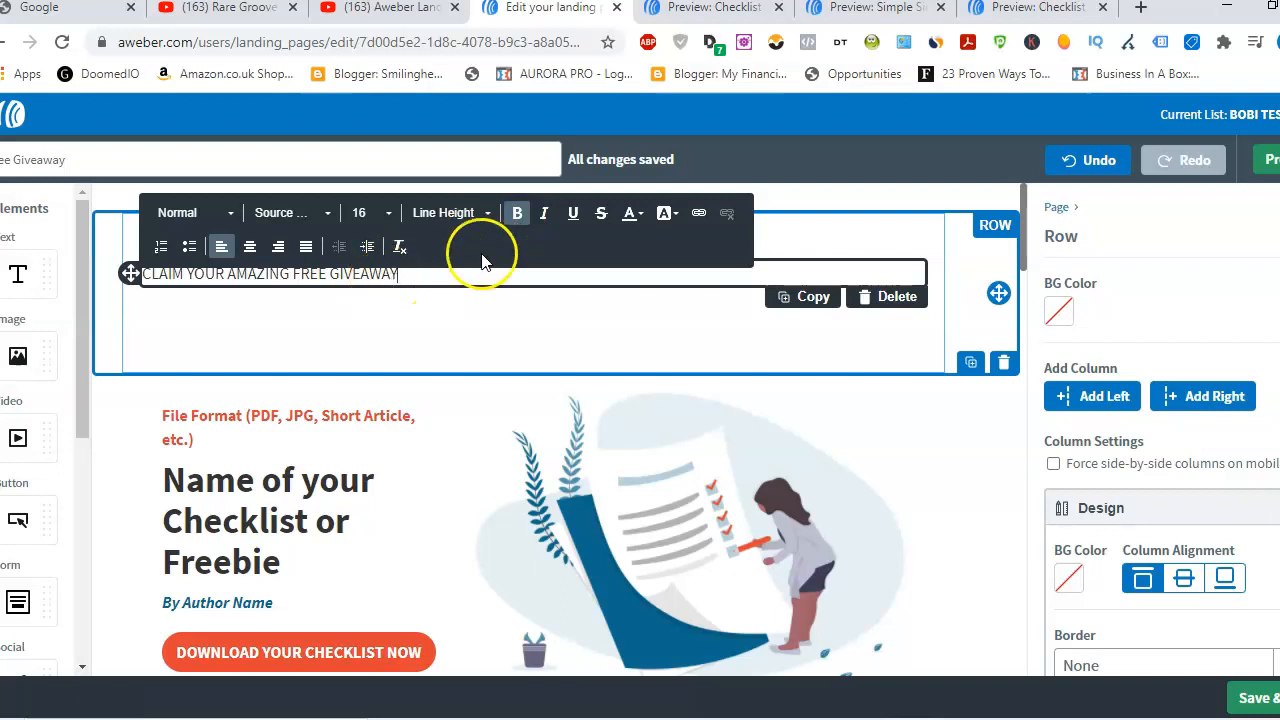
click(543, 215)
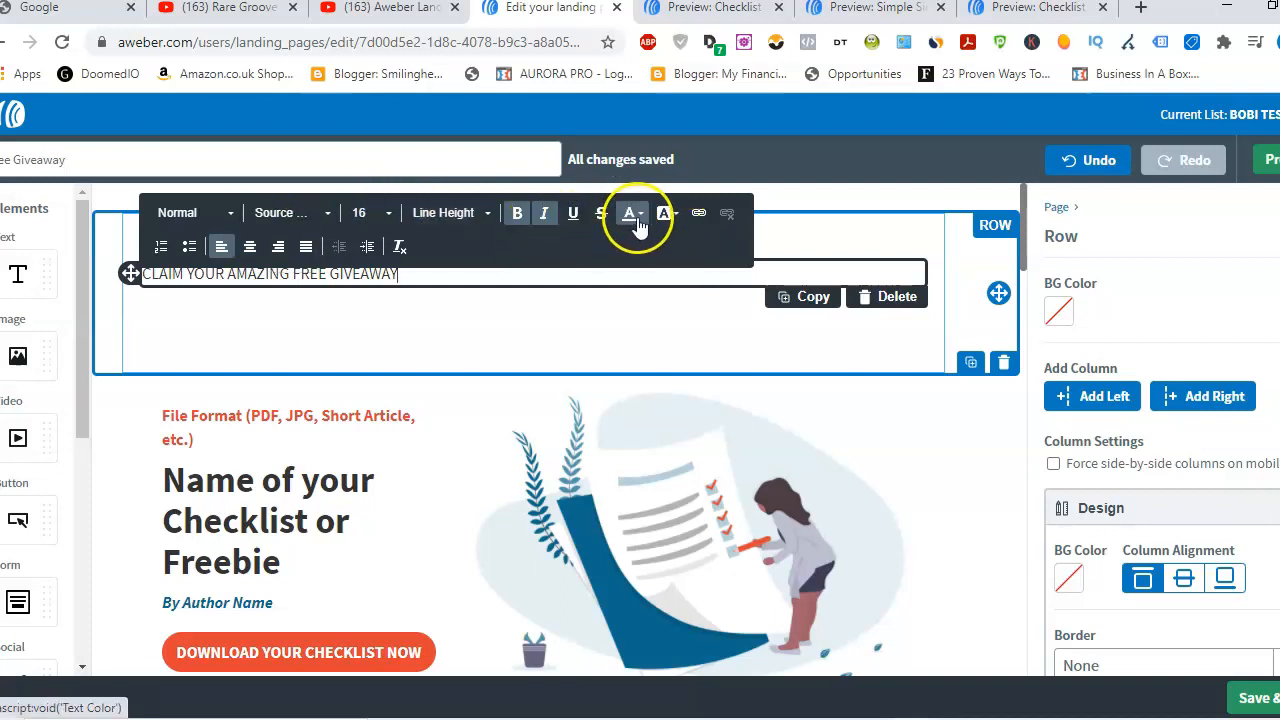
click(567, 216)
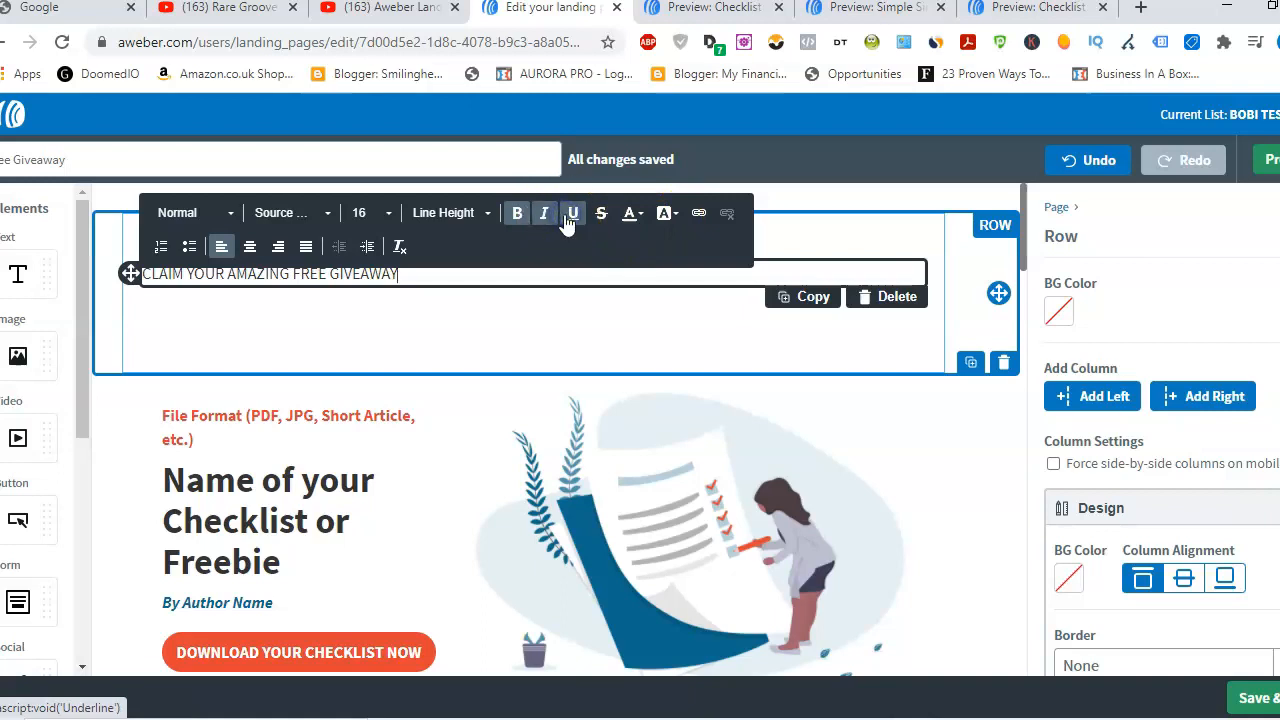
click(764, 328)
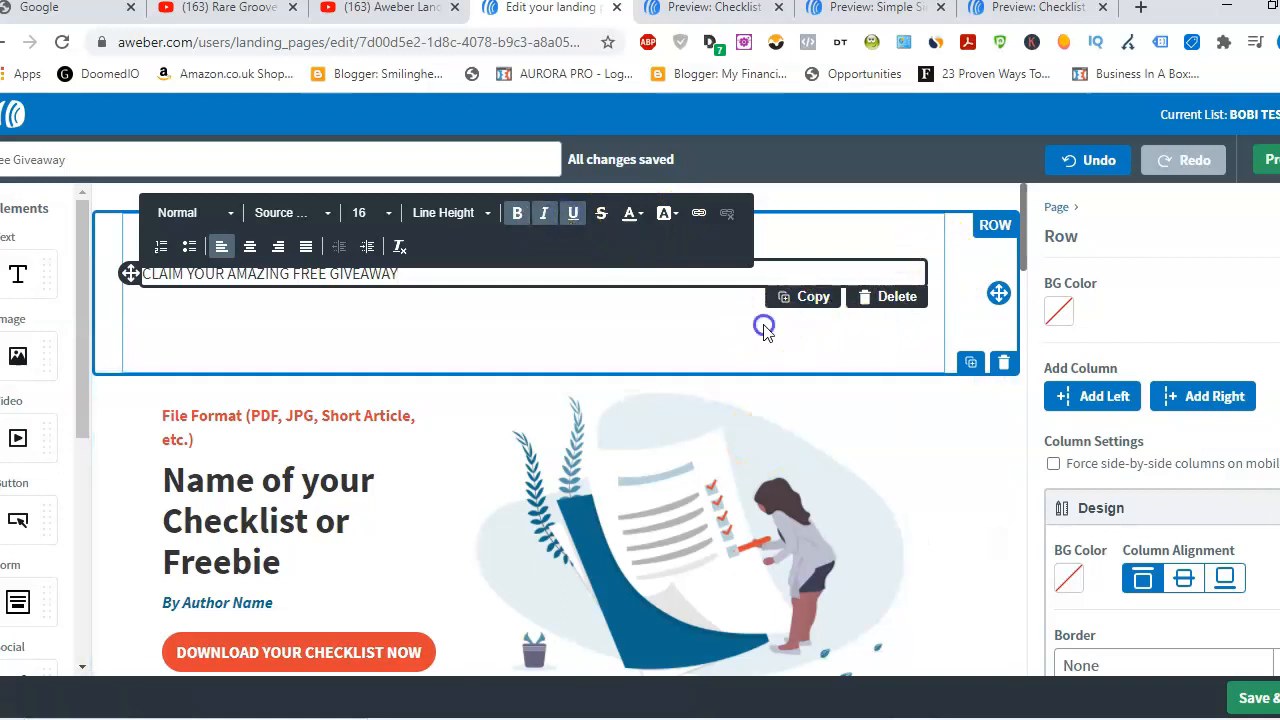
click(665, 310)
scroll(1160, 430, down, 3)
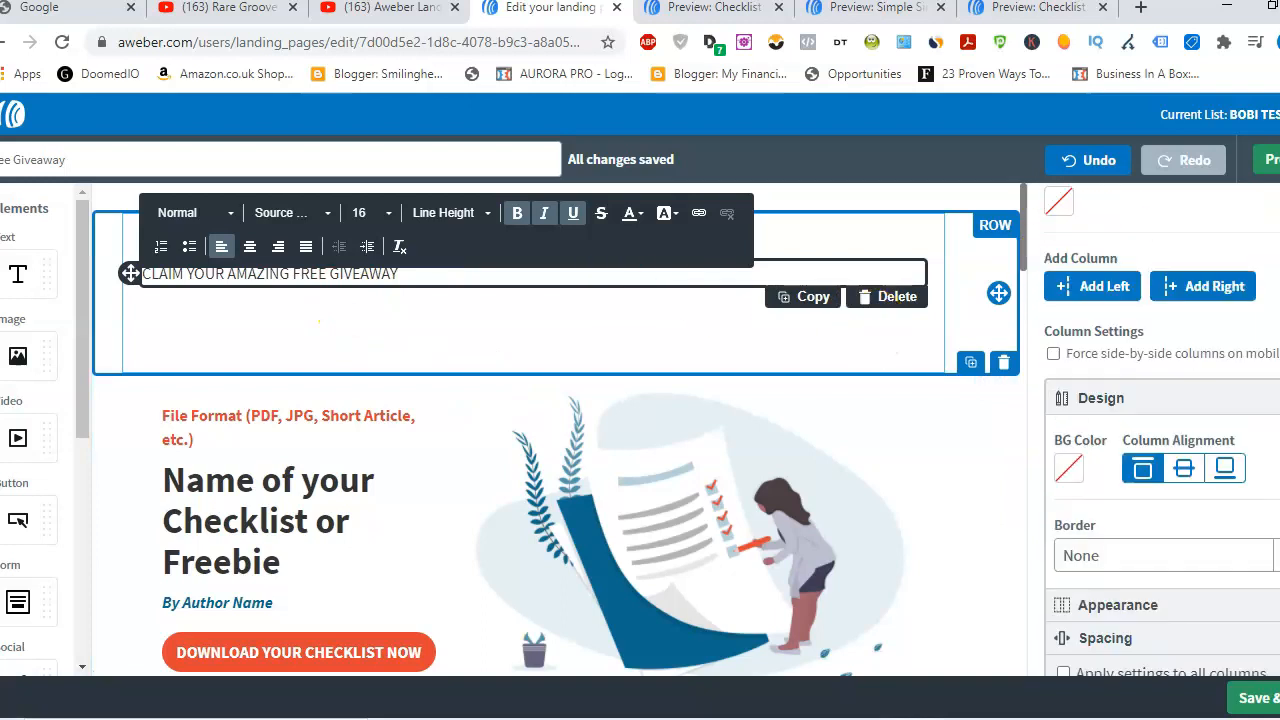
scroll(1160, 430, up, 3)
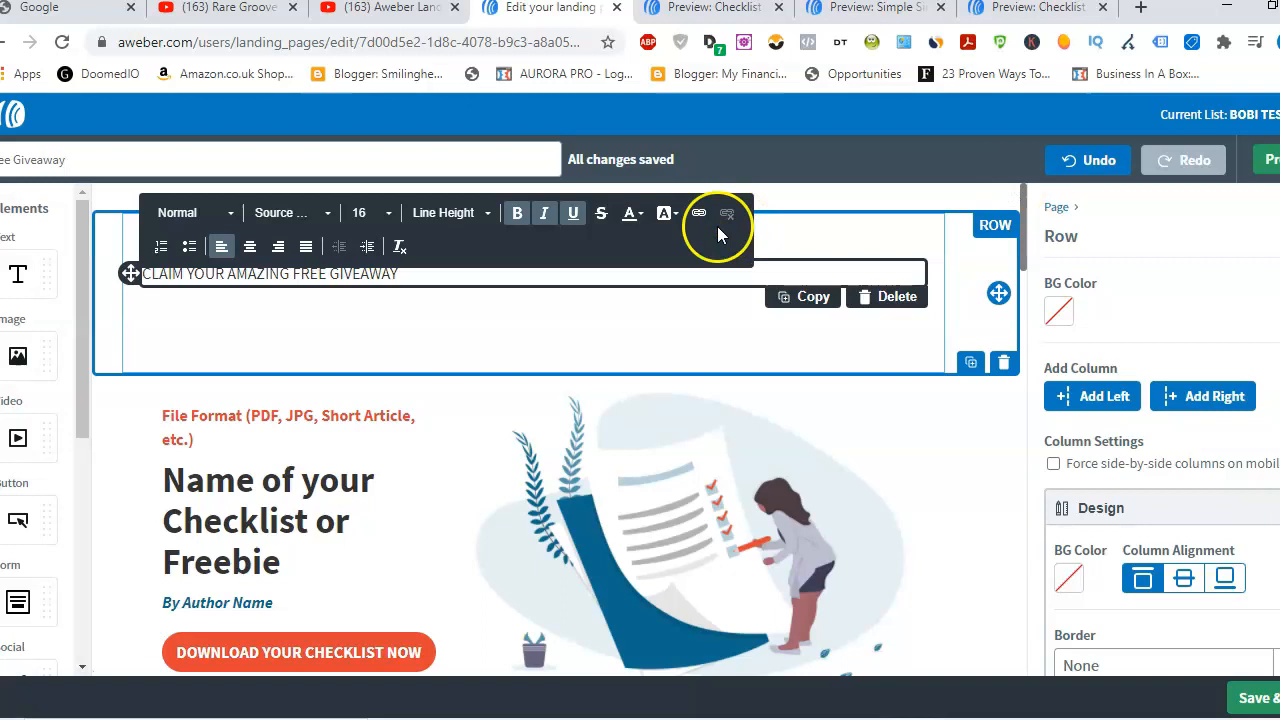
Step: Set the font size in the header text element to 48
click(391, 216)
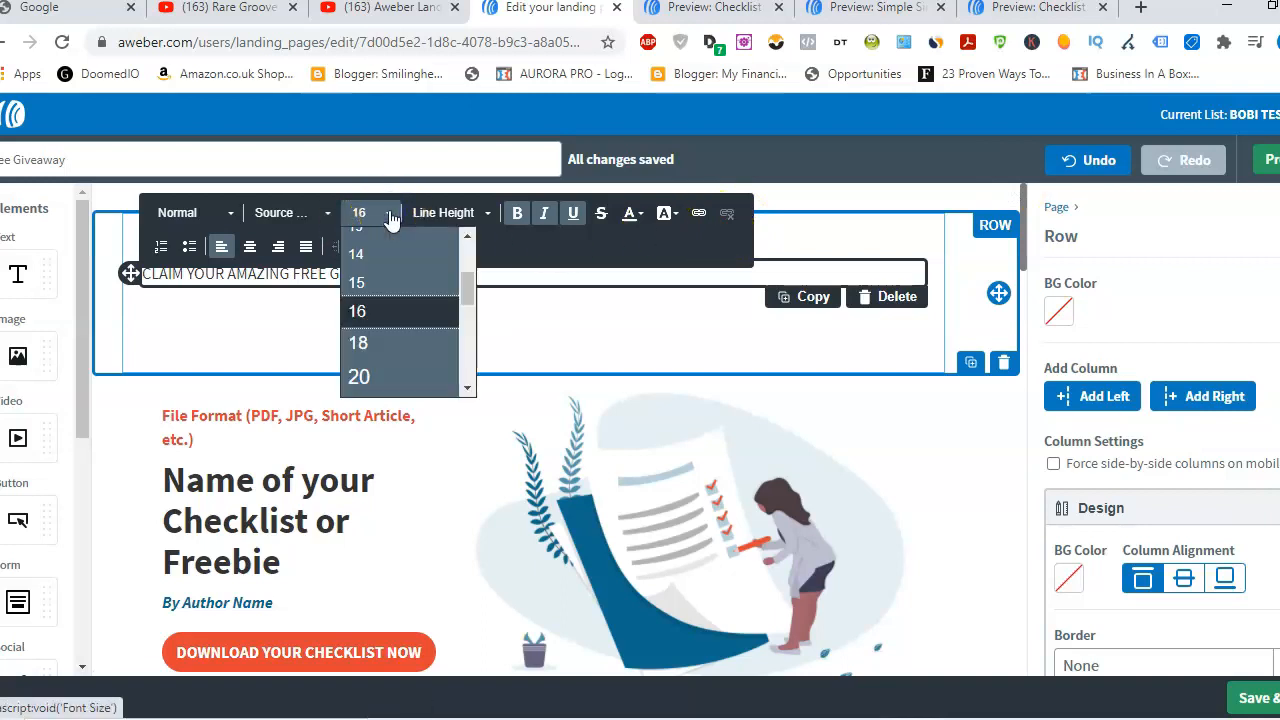
drag(471, 277, 471, 343)
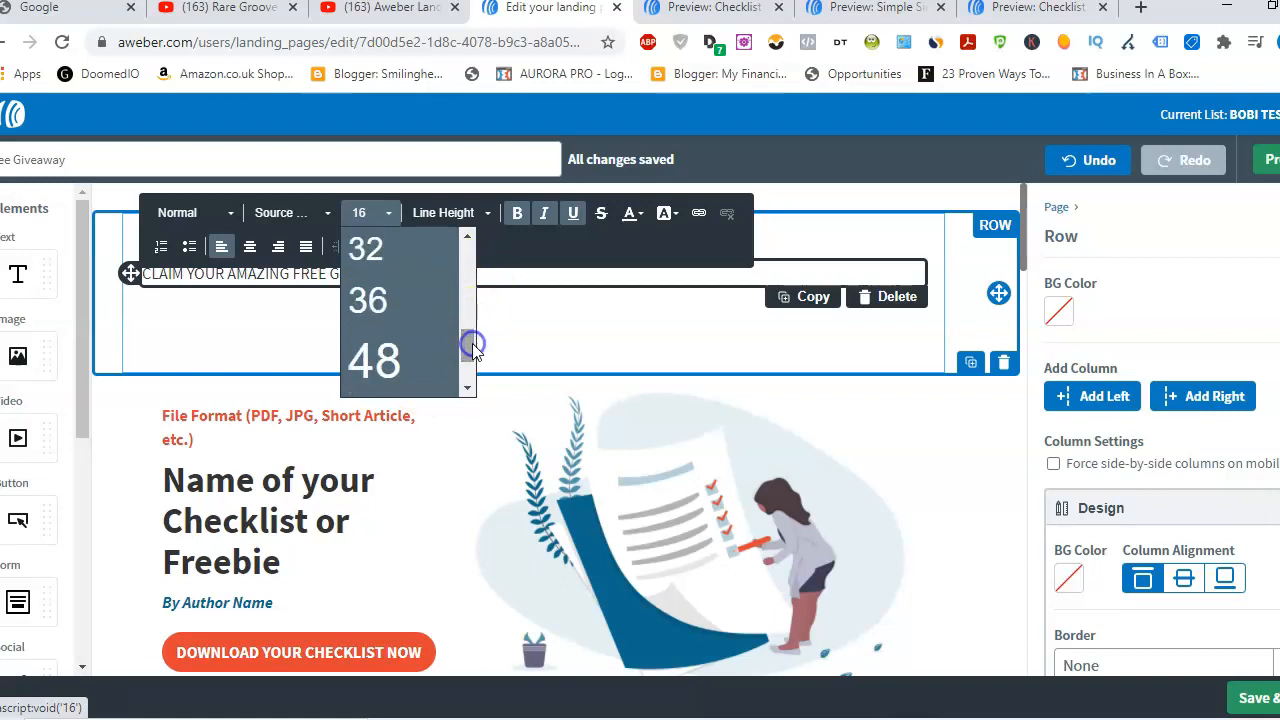
click(414, 357)
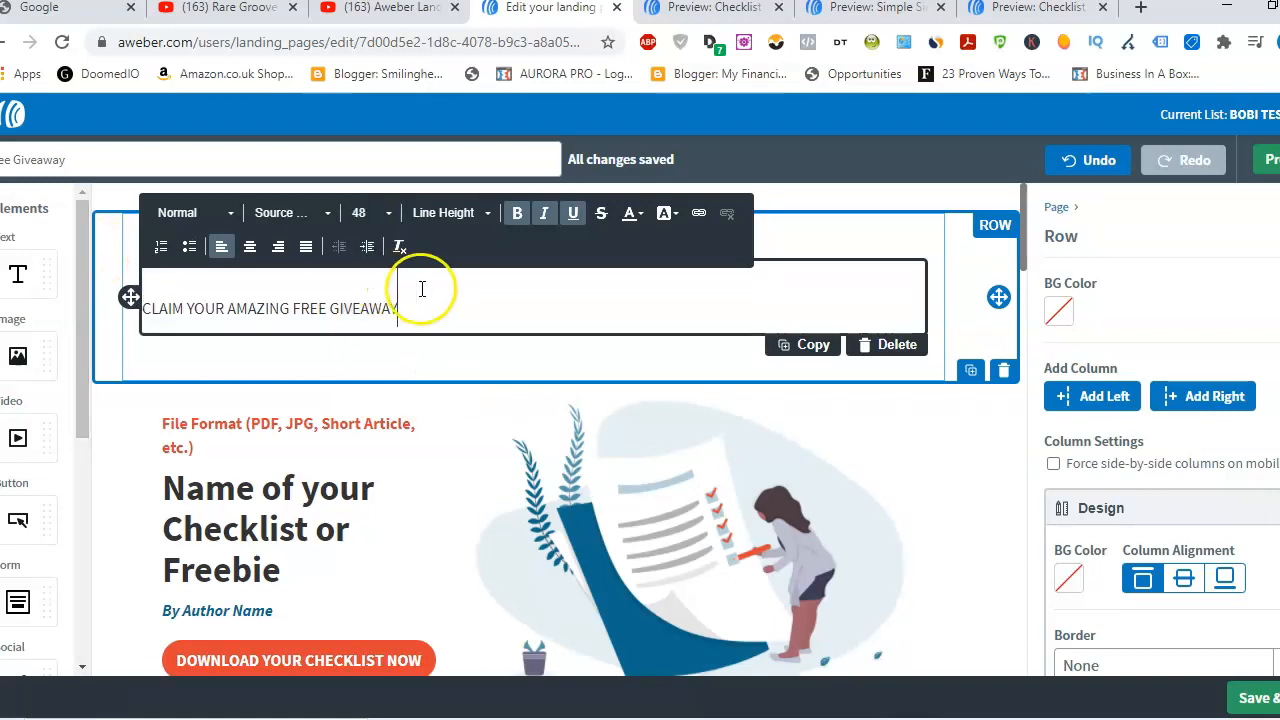
click(617, 359)
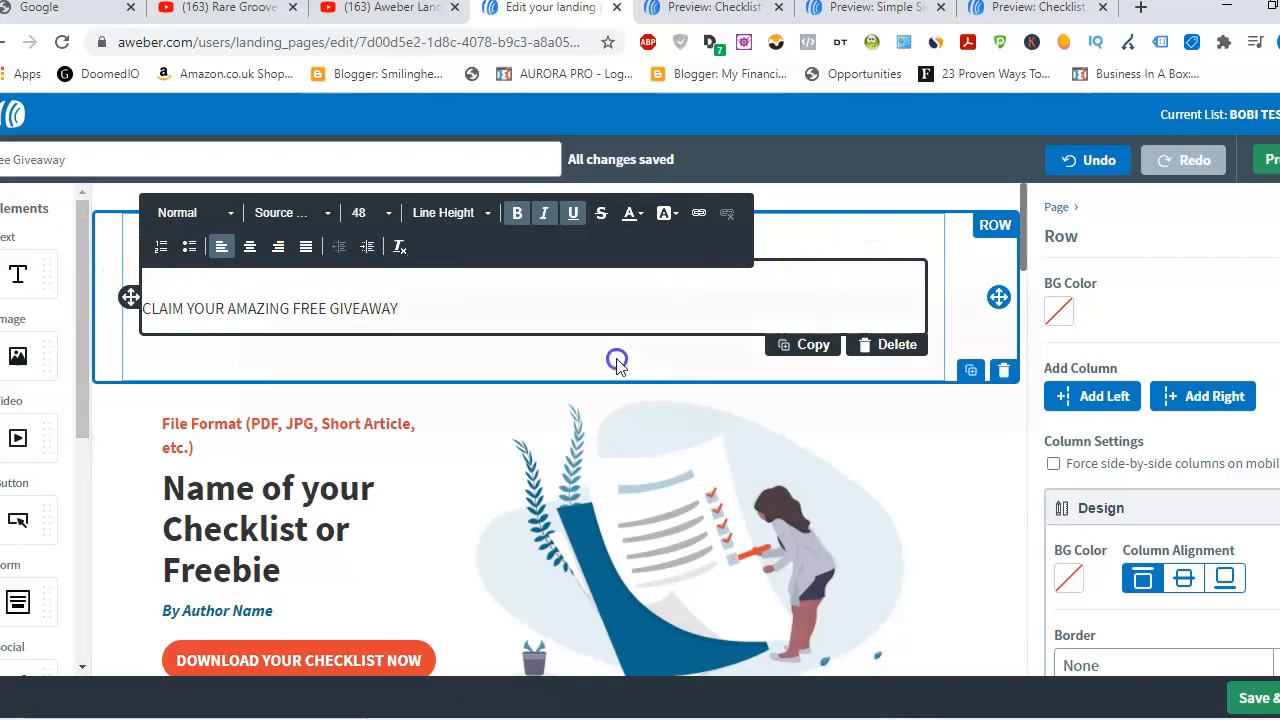
Step: Replace the heading "Name of your Checklist or Freebie" with "CLAIM YOUR AMZING"
click(306, 541)
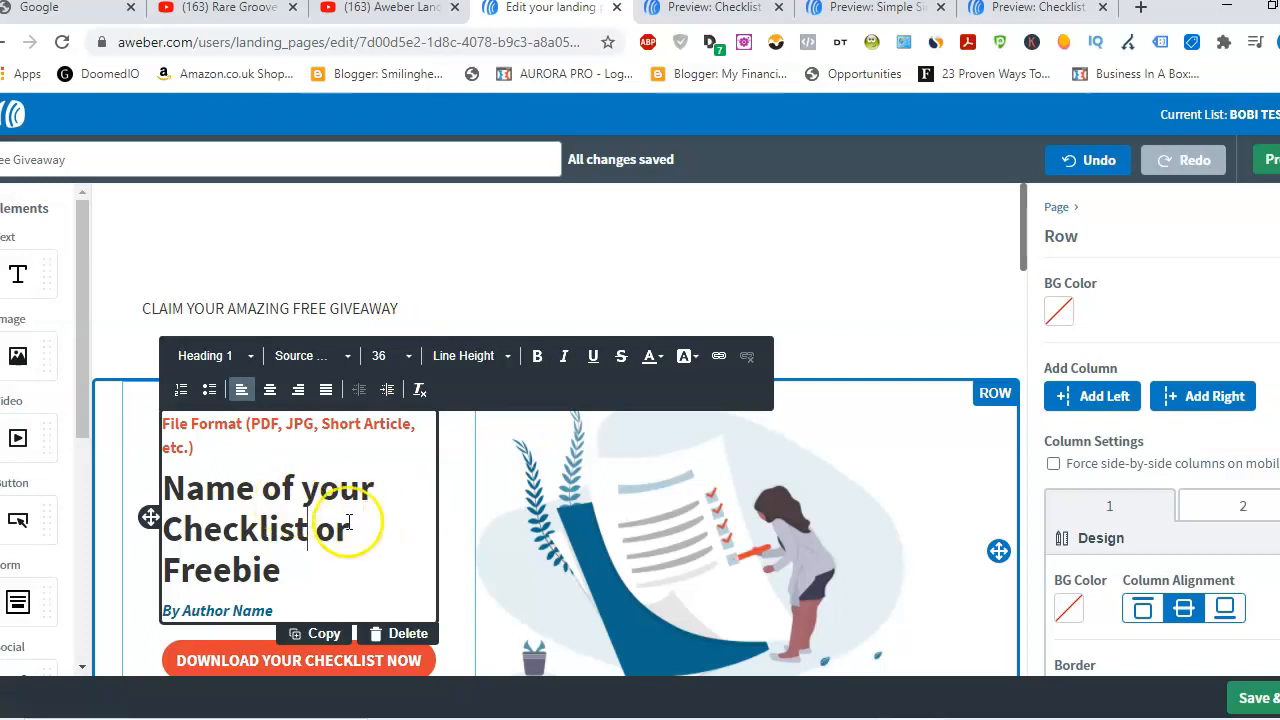
click(305, 573)
key(BackSpace)
key(BackSpace)
key(BackSpace)
key(BackSpace)
key(BackSpace)
key(BackSpace)
key(BackSpace)
key(BackSpace)
key(BackSpace)
key(BackSpace)
key(BackSpace)
key(BackSpace)
key(BackSpace)
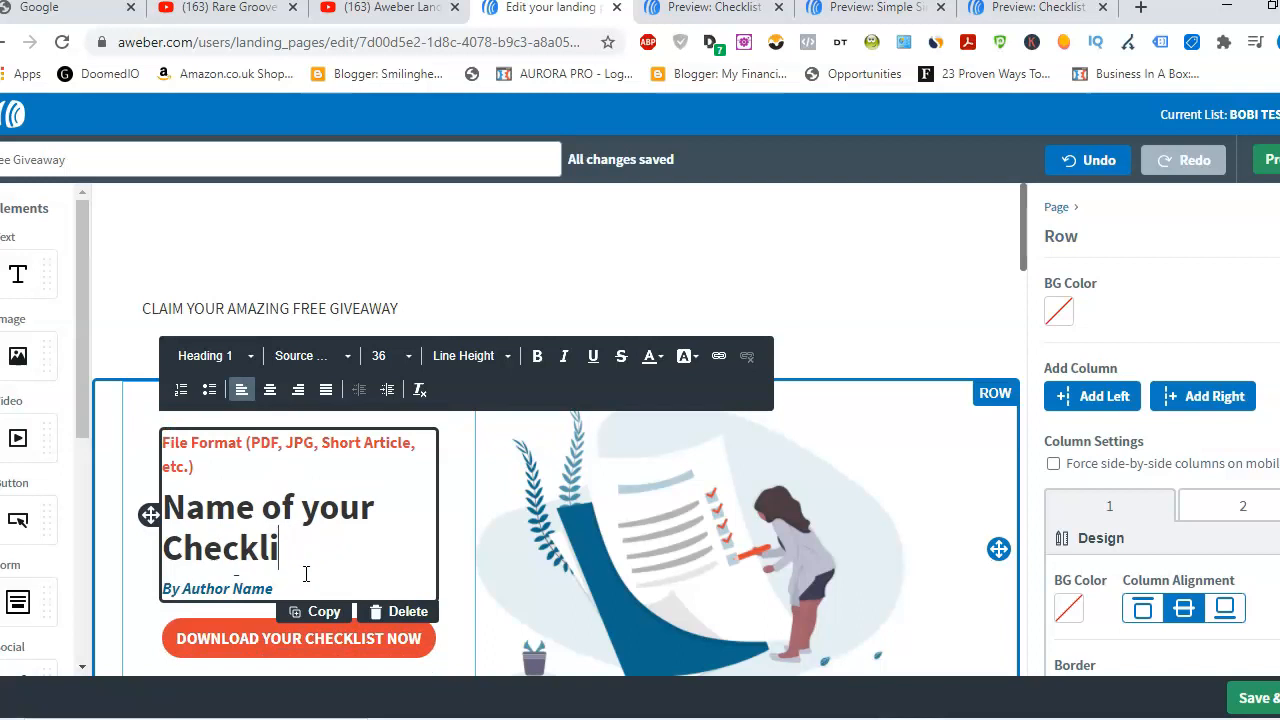
key(BackSpace)
key(BackSpace)
key(BackSpace)
key(BackSpace)
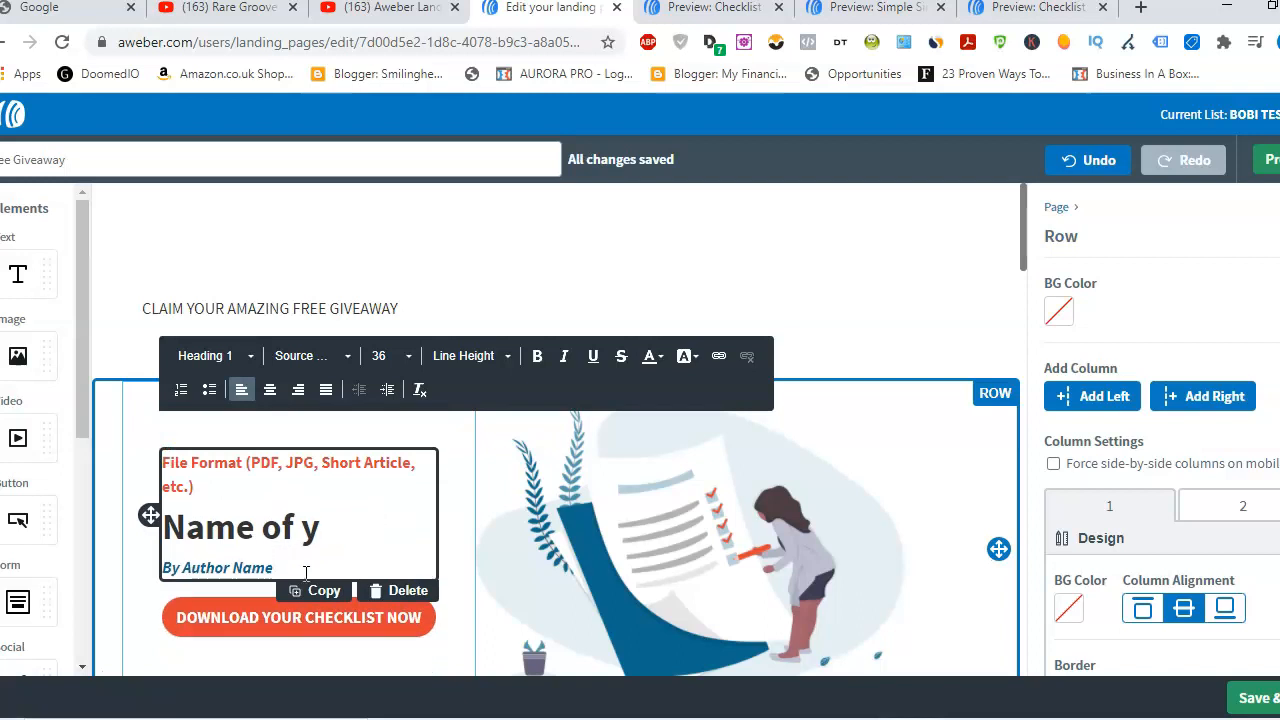
key(BackSpace)
key(BackSpace)
key(BackSpace)
key(BackSpace)
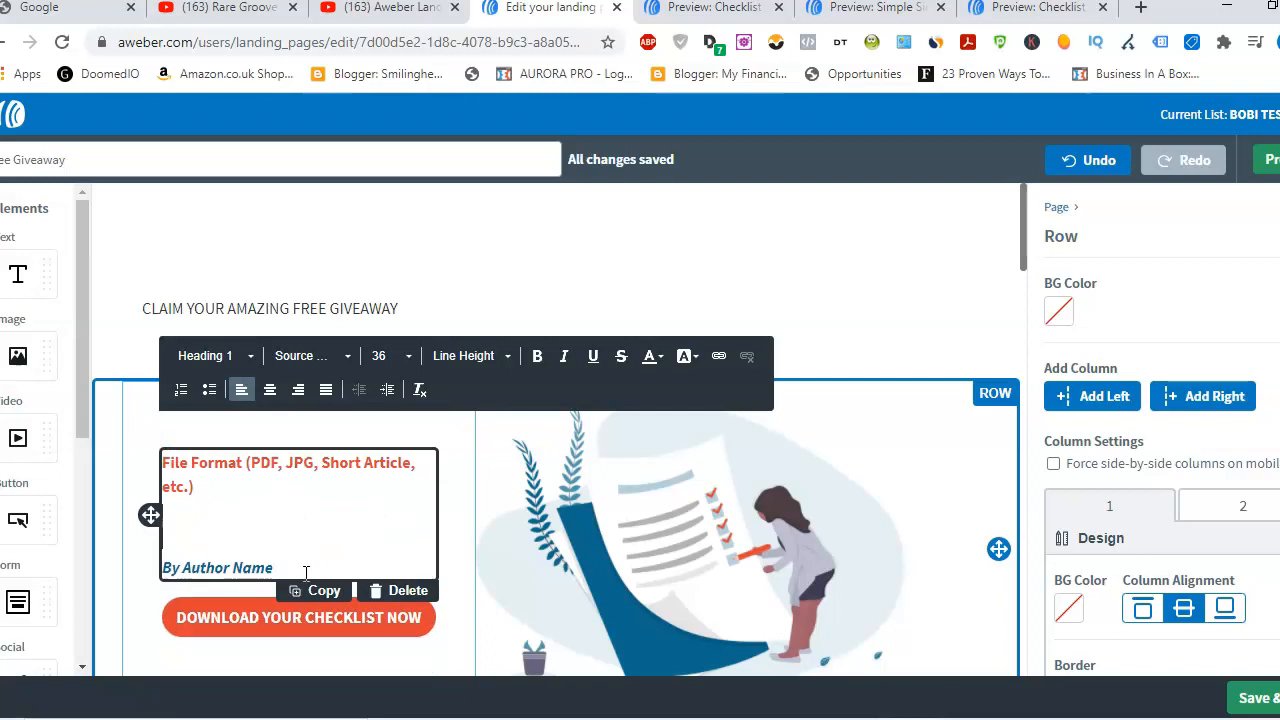
text(C)
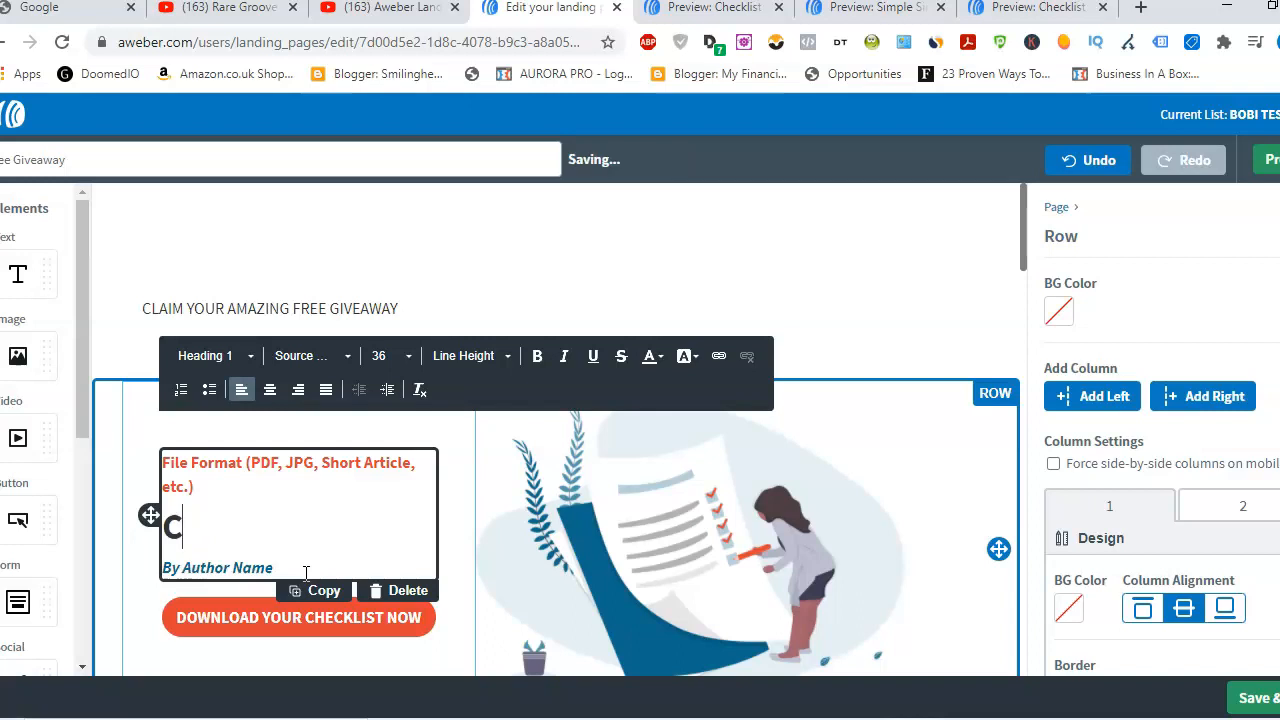
text(LAIM YOUR AMZING)
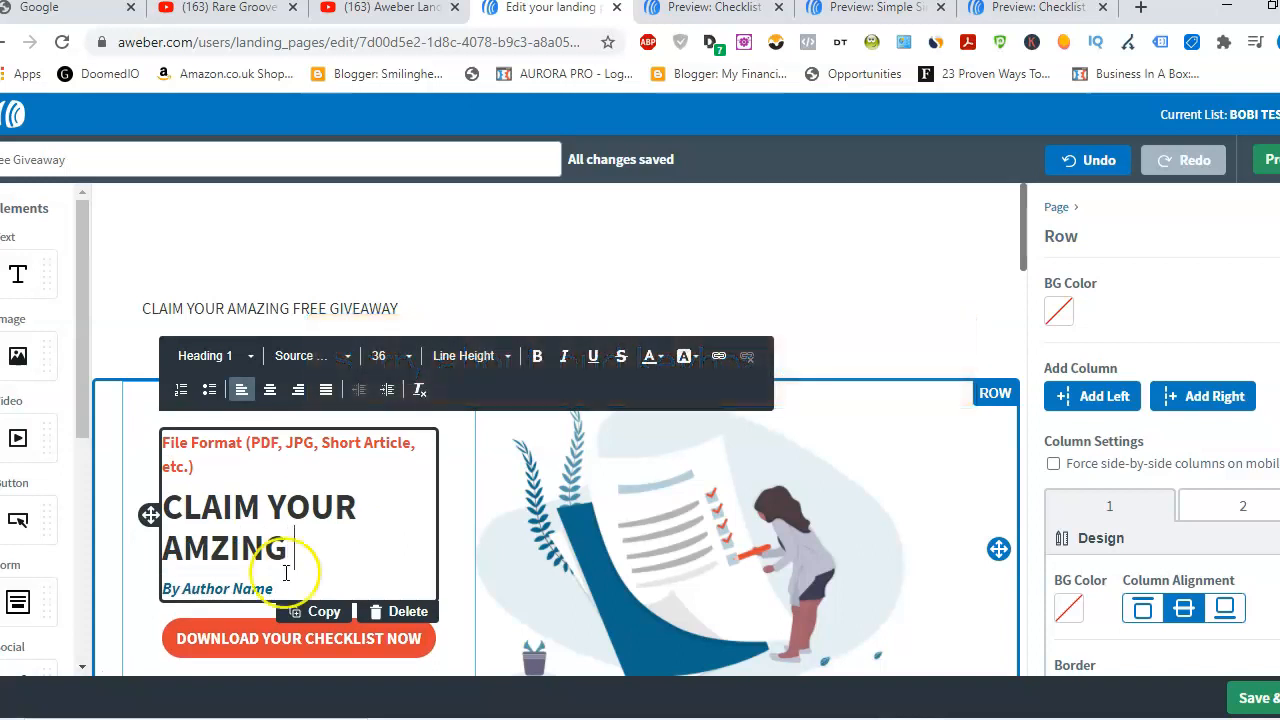
Step: Correct the heading's misspelled word to "AMAZING" and add "FREE GIVEAWAY" at its end
click(216, 548)
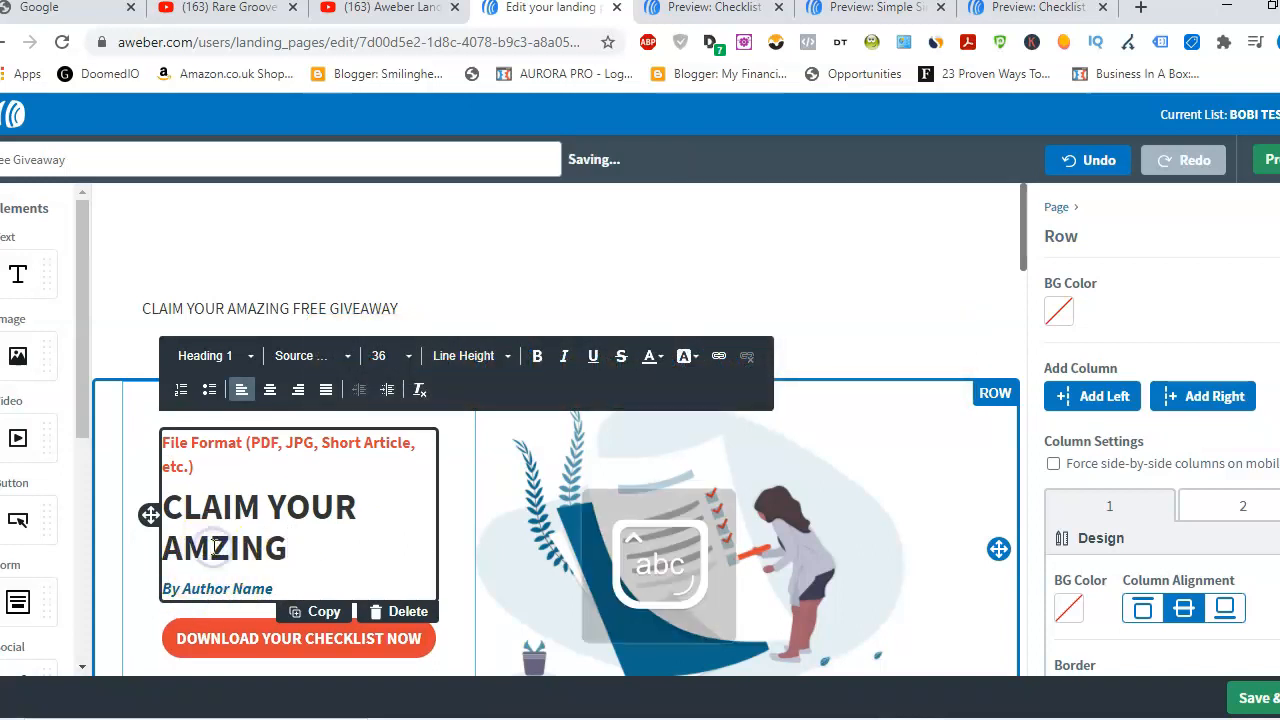
text(a)
key(BackSpace)
text(A)
click(190, 571)
click(318, 548)
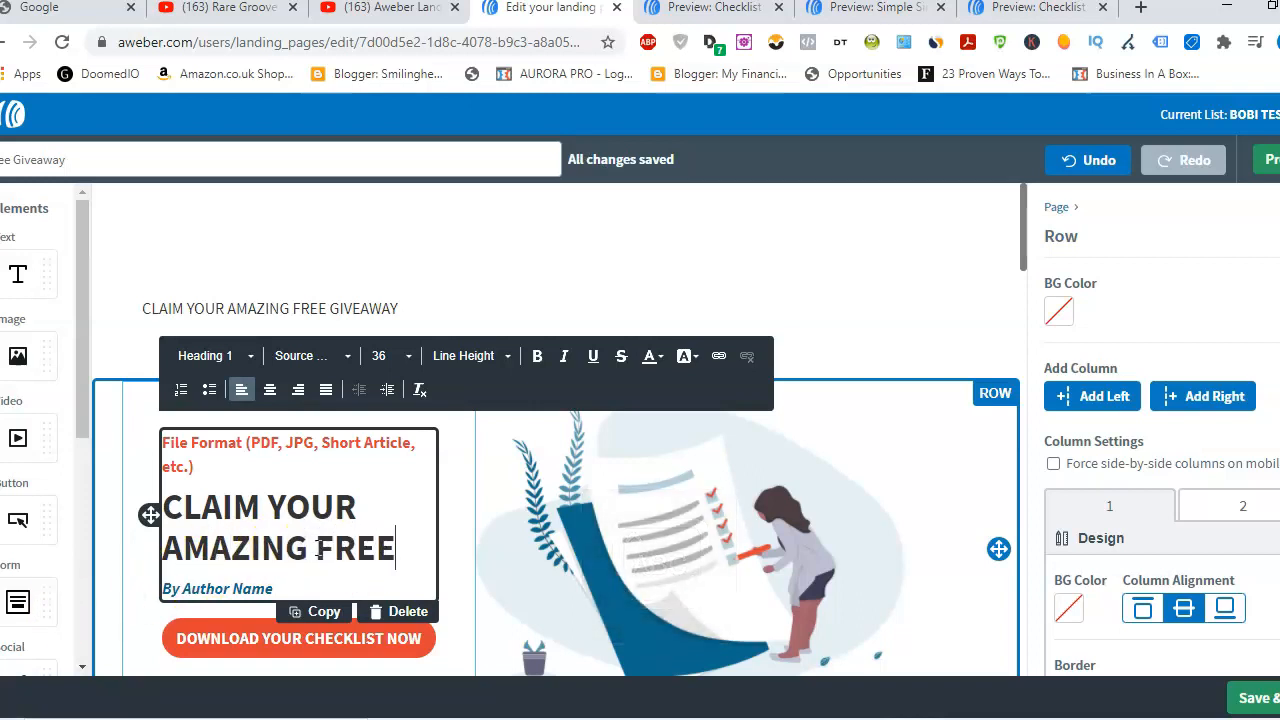
text(FREE GIVEAWAY)
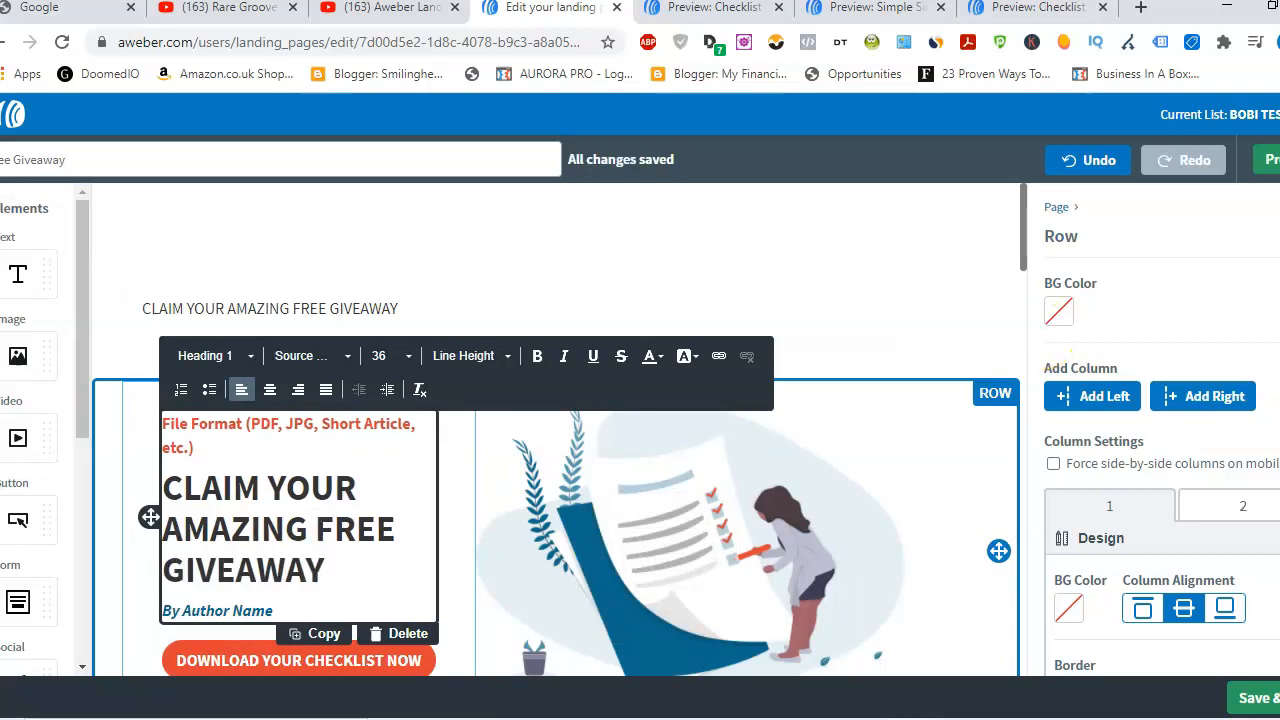
Step: Set the font size at the end of the "CLAIM YOUR AMAZING FREE GIVEAWAY" heading to 48
scroll(1160, 430, down, 2)
mouse_move(1020, 260)
mouse_down()
mouse_move(1031, 326)
mouse_move(1029, 283)
mouse_up()
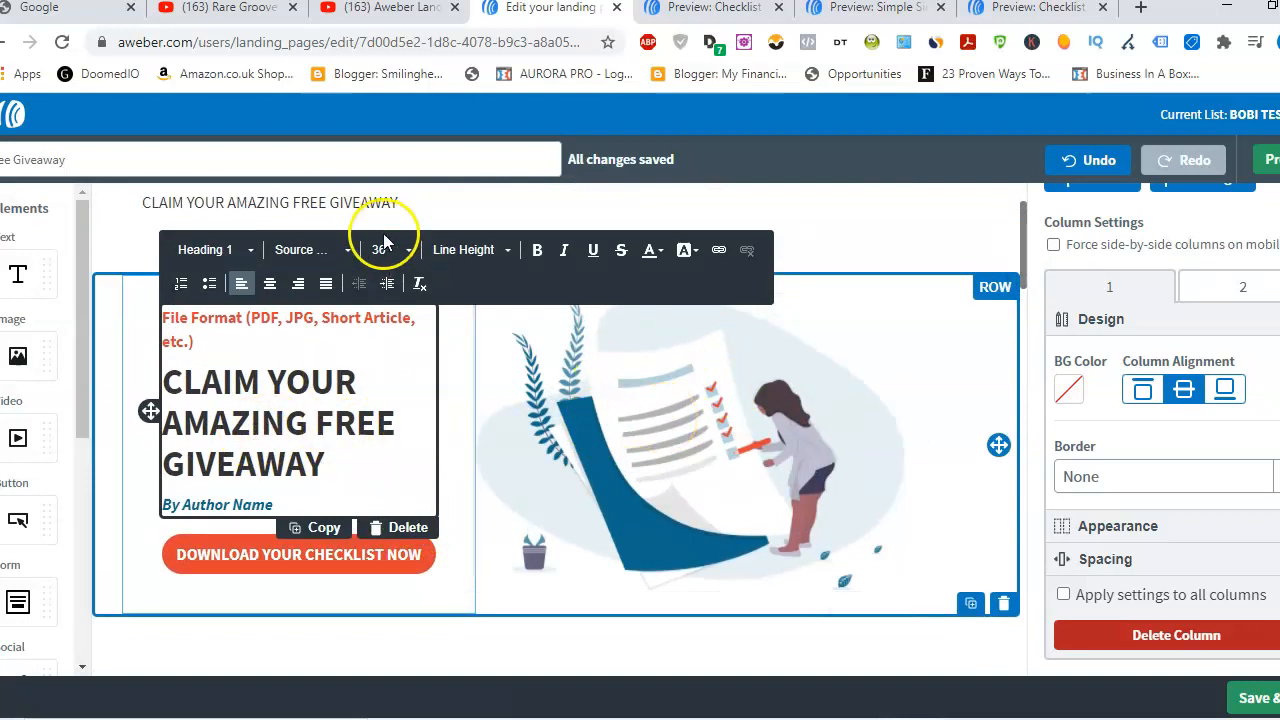
click(411, 252)
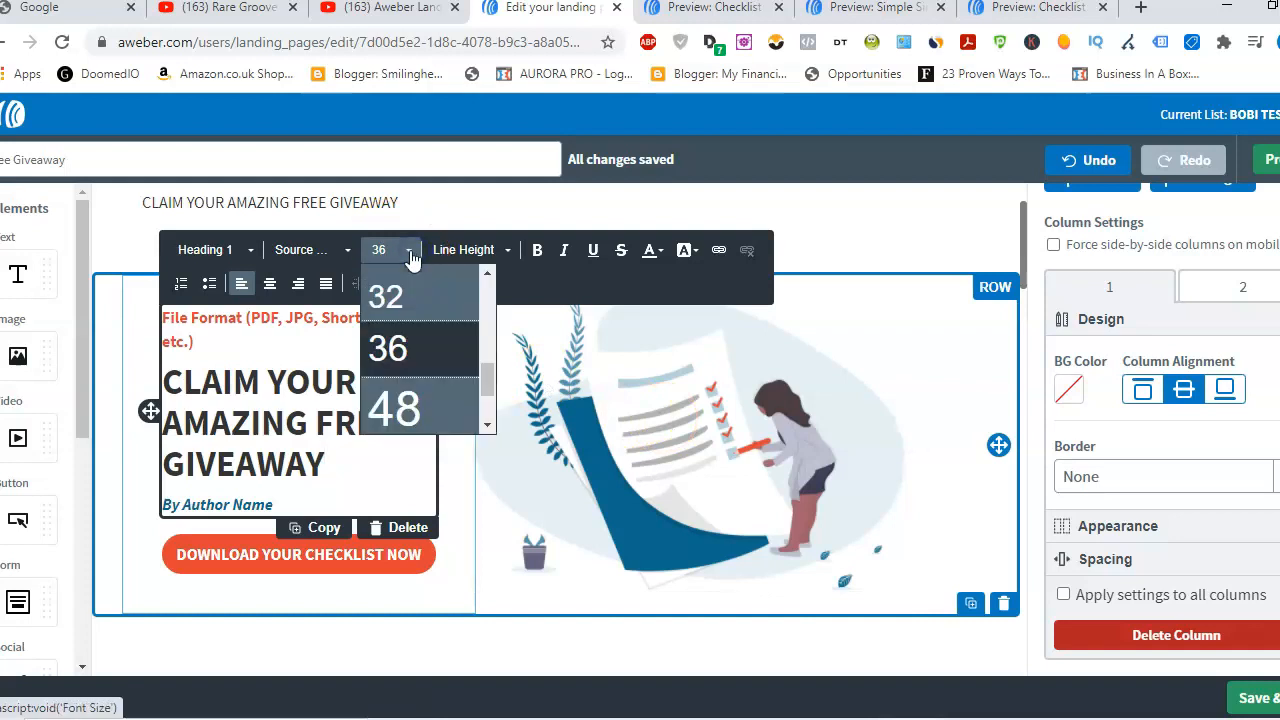
click(411, 252)
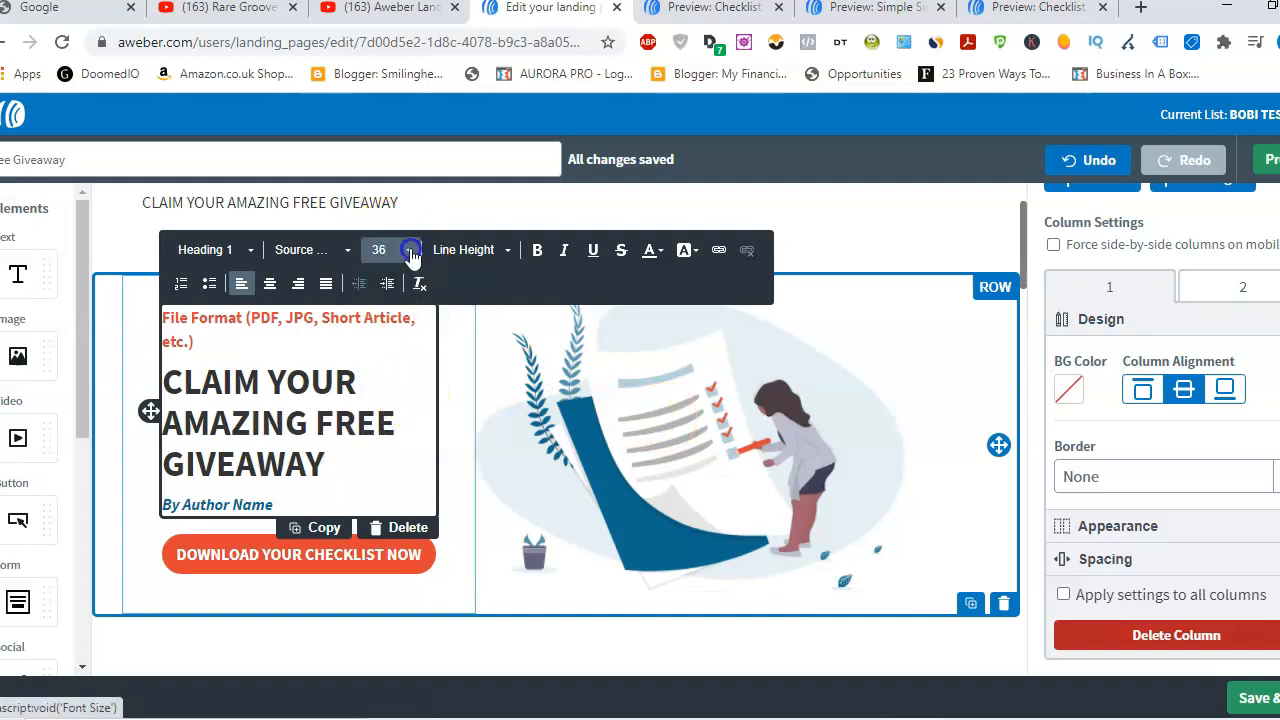
click(411, 252)
click(410, 407)
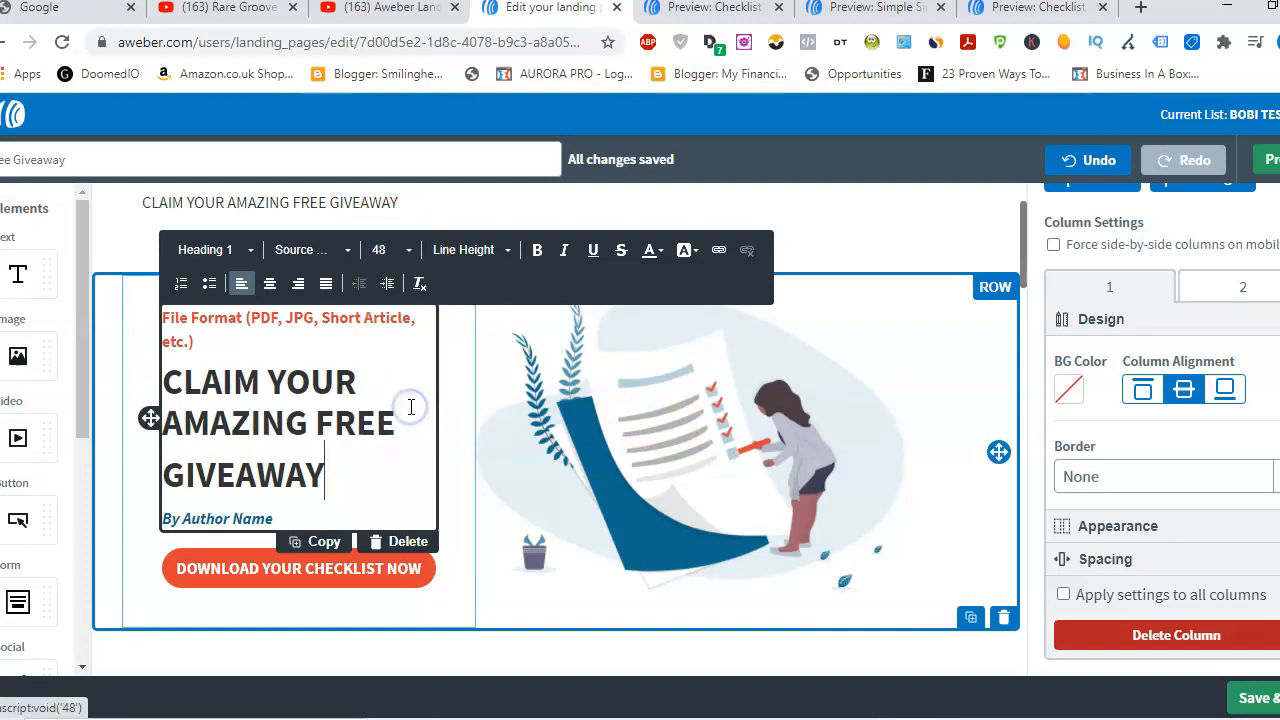
Step: Delete the header row that holds the small "CLAIM YOUR AMAZING FREE GIVEAWAY" text
click(1020, 190)
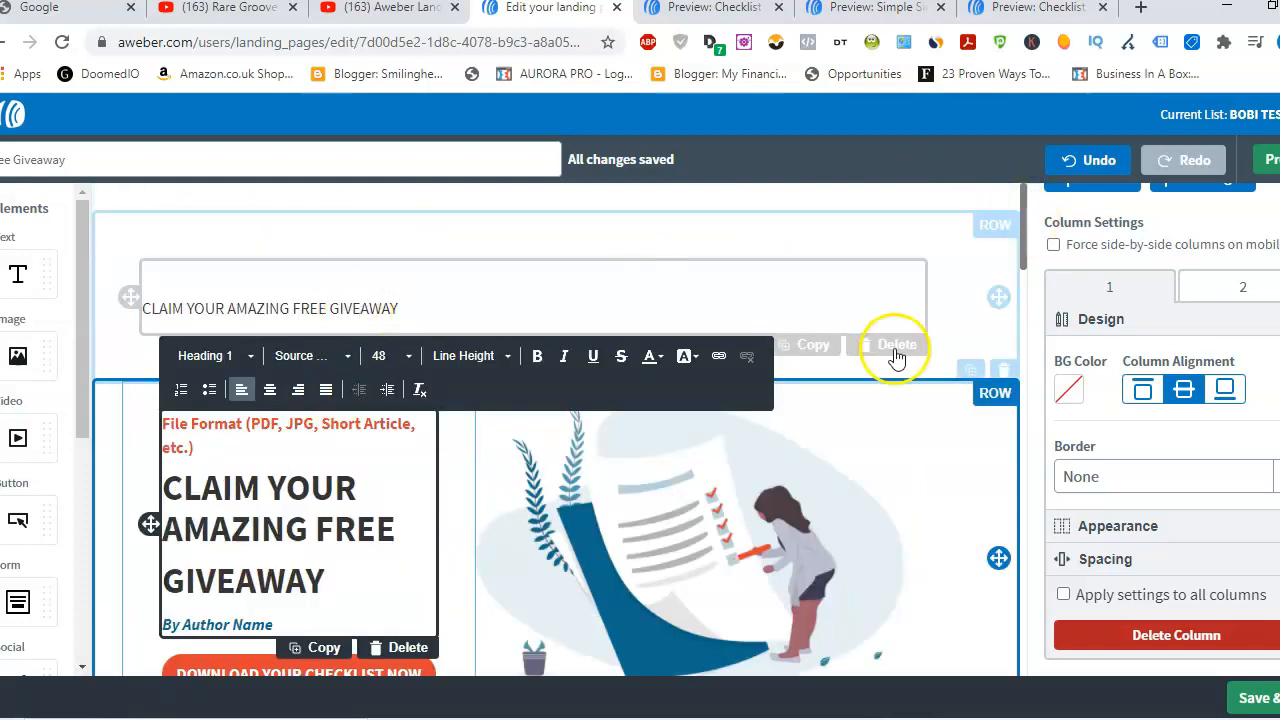
click(540, 299)
click(594, 294)
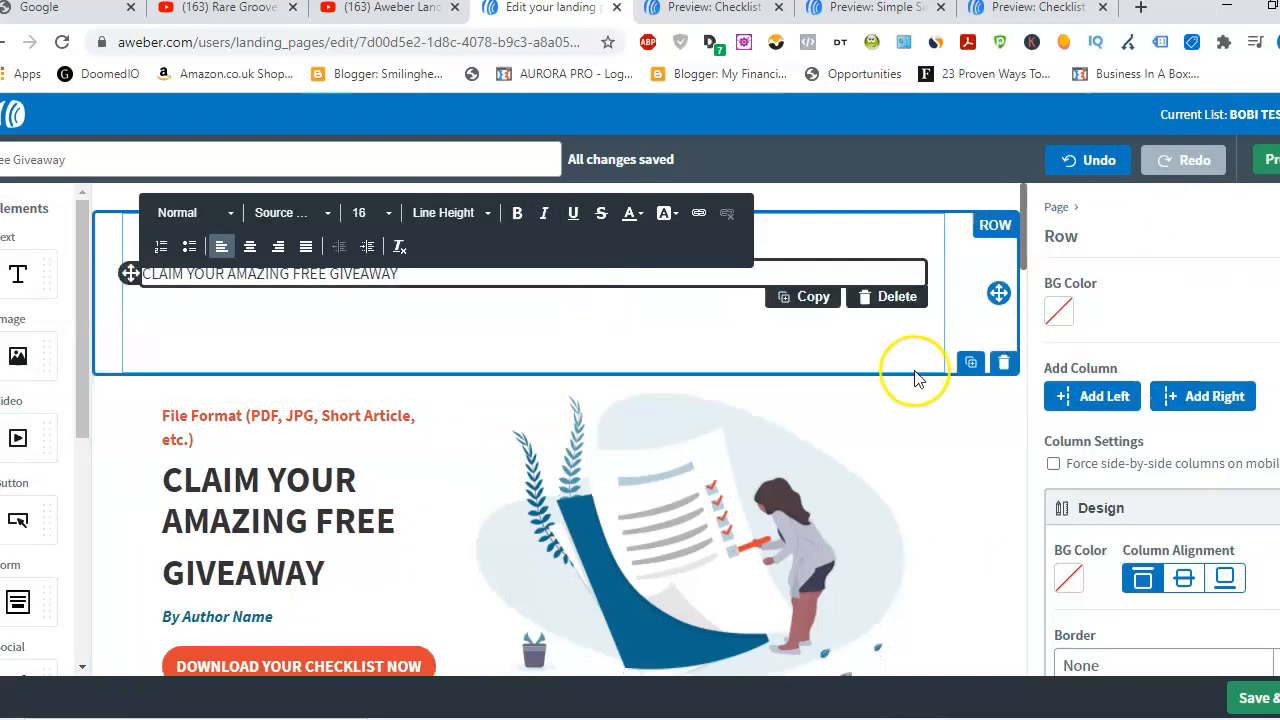
click(908, 300)
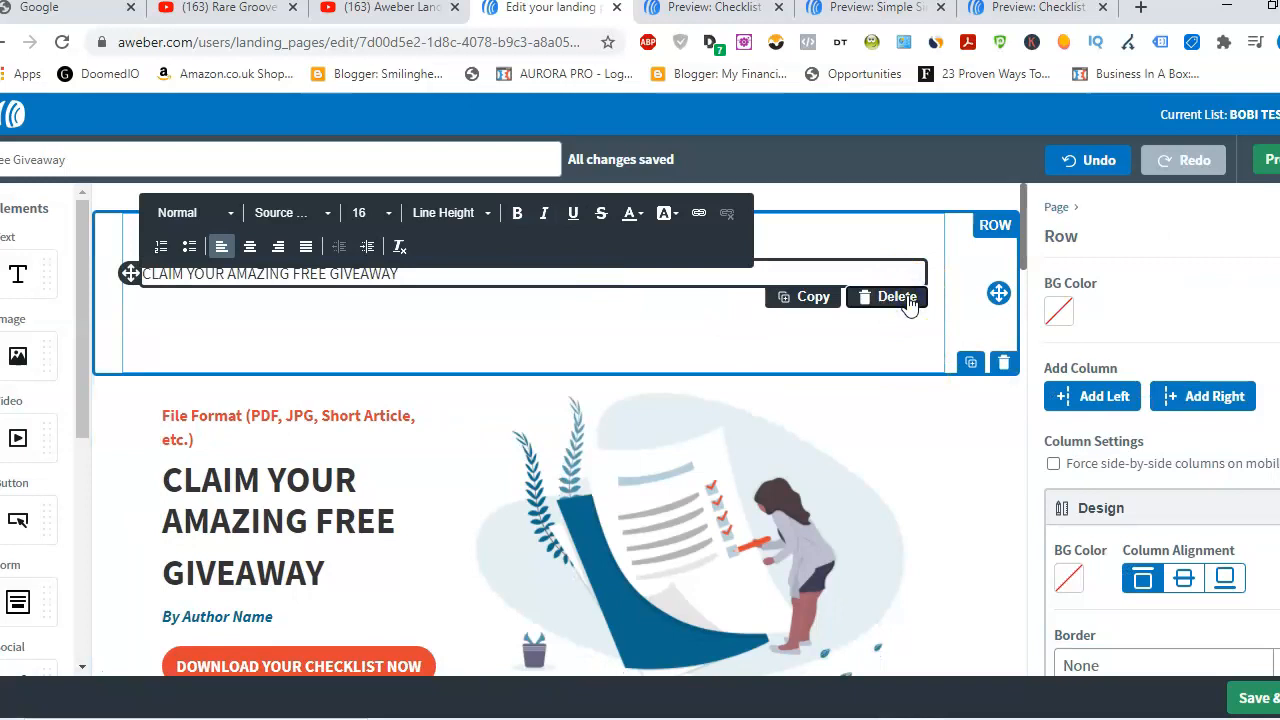
click(1004, 364)
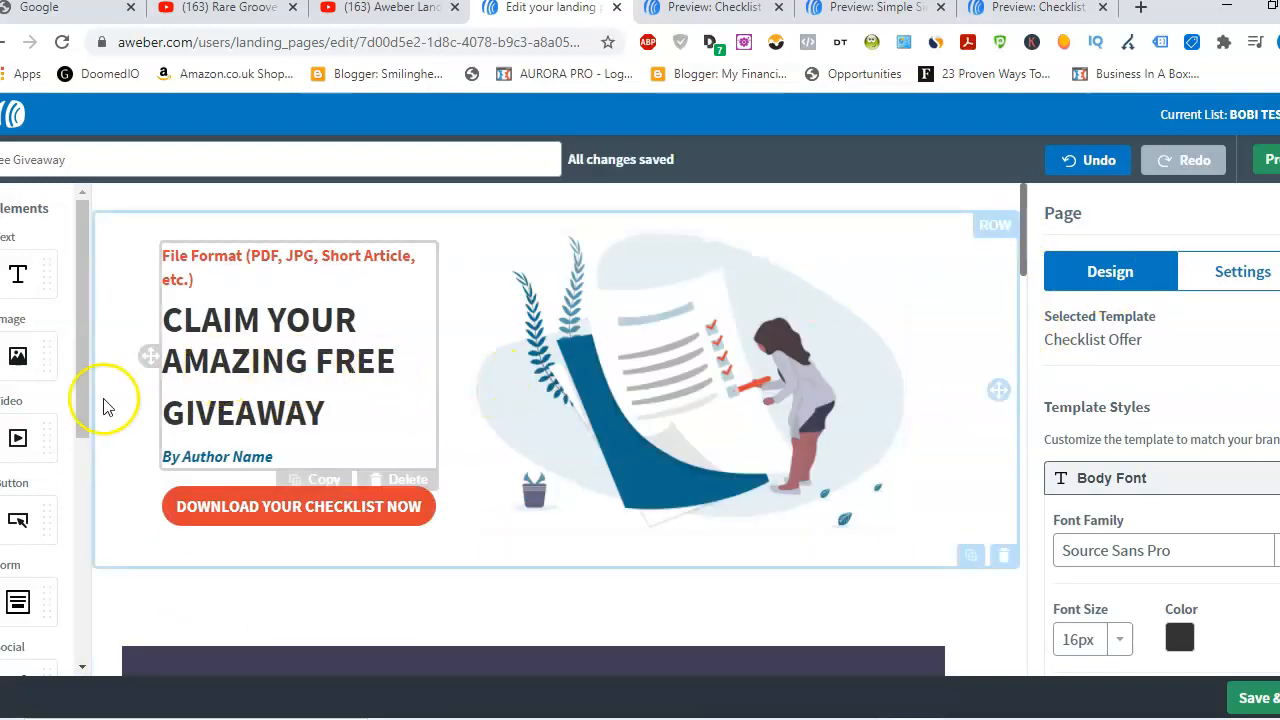
Step: Review the hero image's link, alt text, alignment and size settings, and look through the story and reasons sections
click(713, 390)
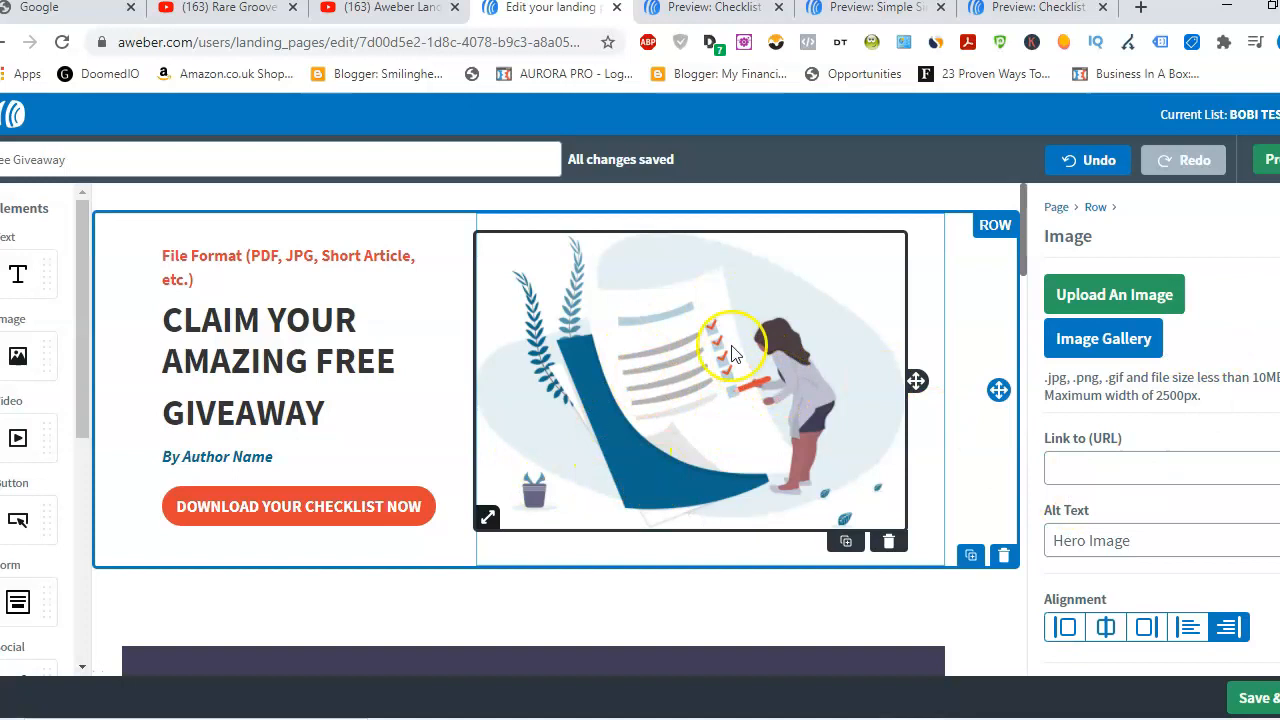
scroll(1160, 430, down, 1)
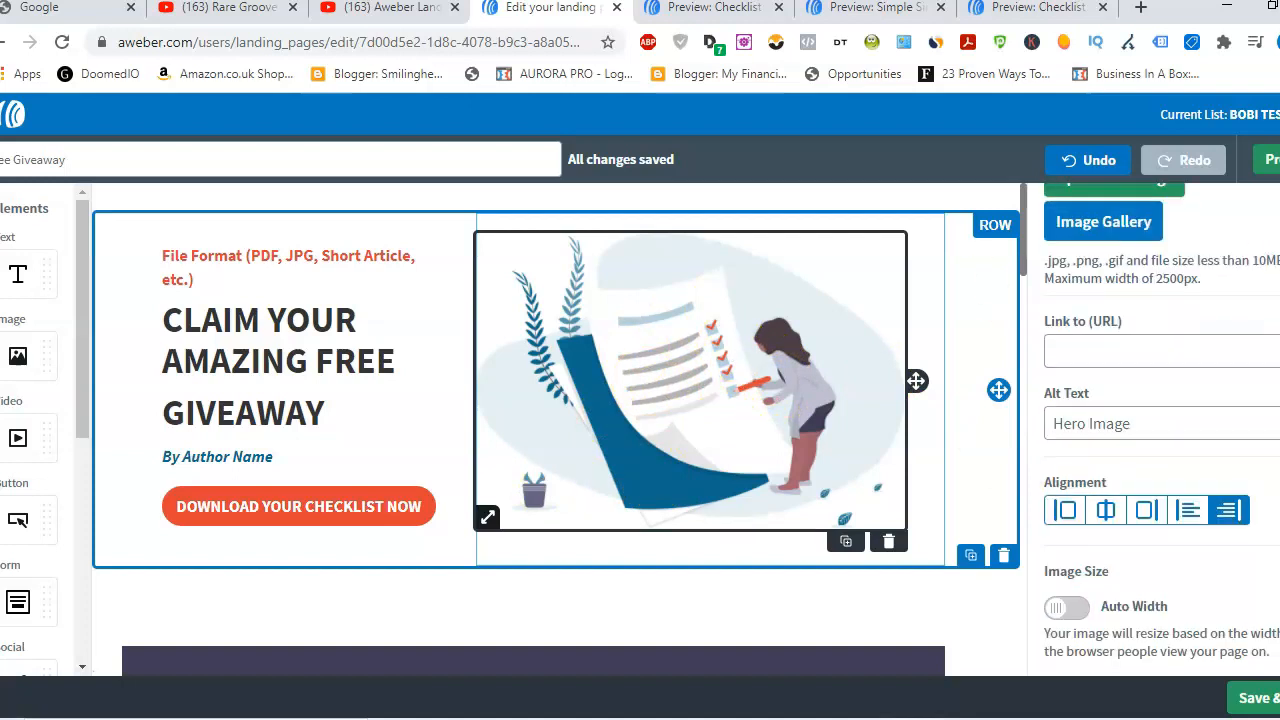
scroll(1160, 400, down, 1)
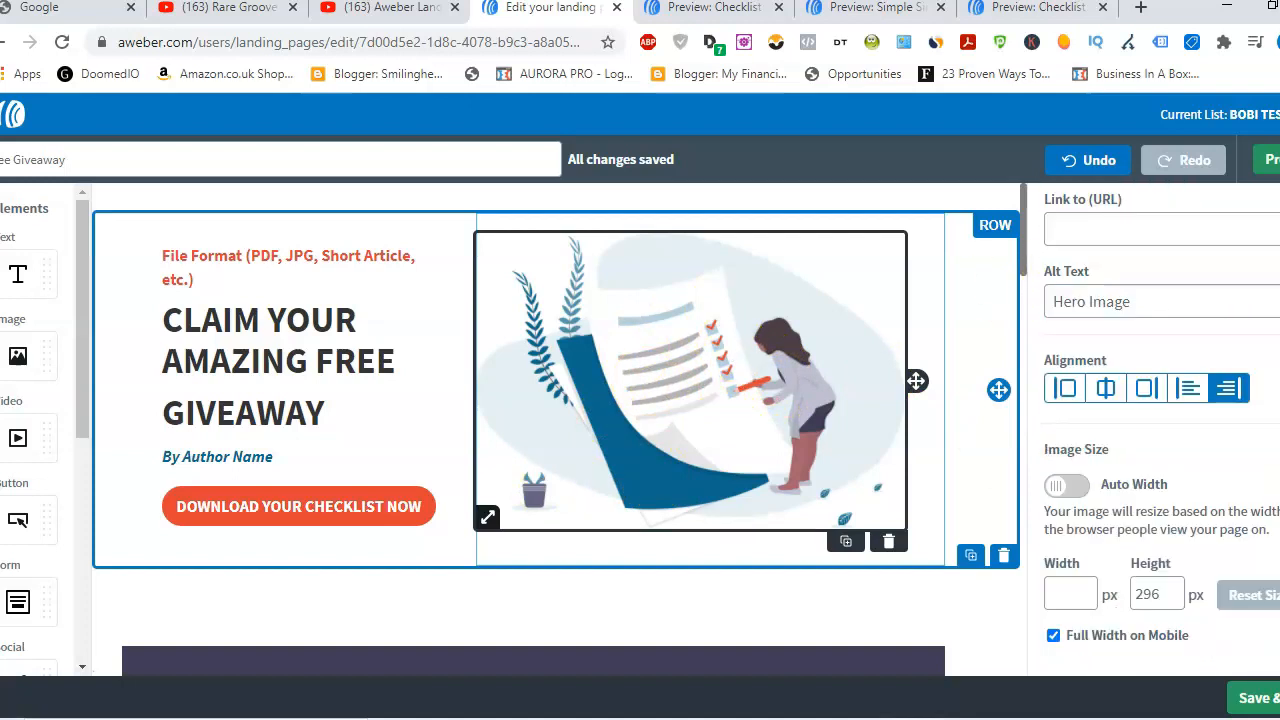
drag(1018, 205, 1029, 277)
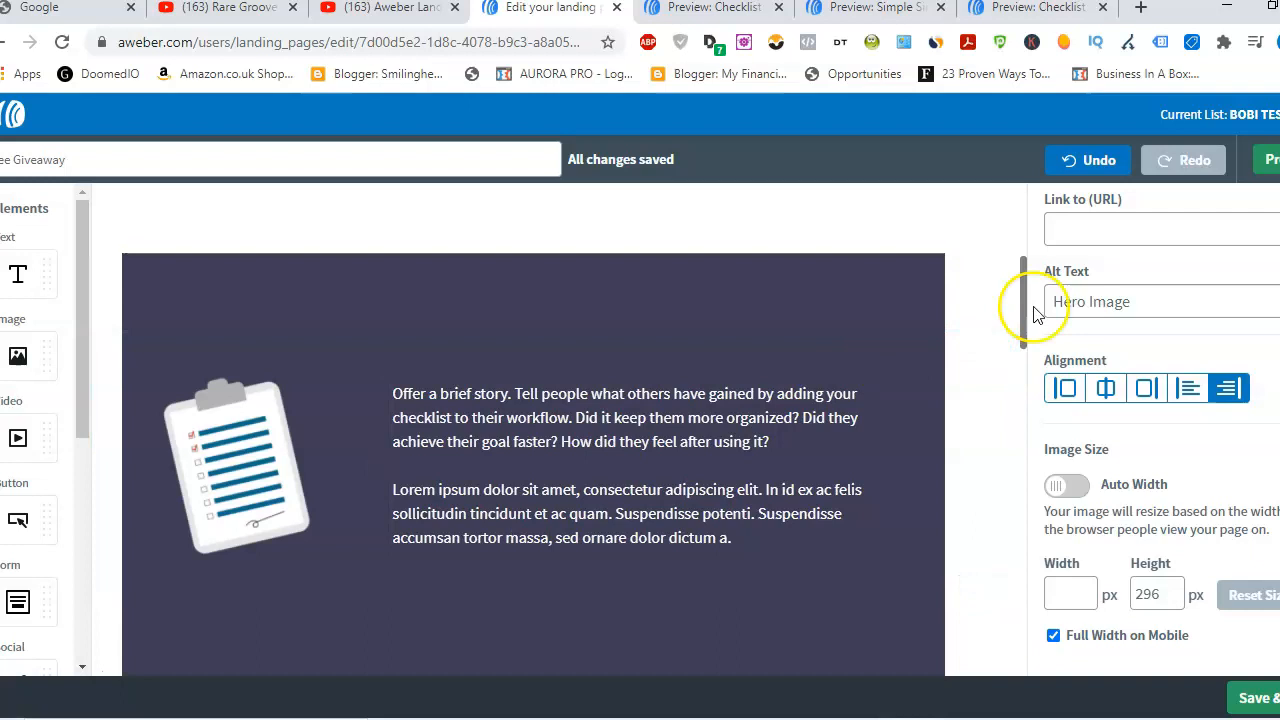
mouse_move(1022, 304)
mouse_down()
mouse_move(1026, 386)
mouse_move(1025, 317)
mouse_up()
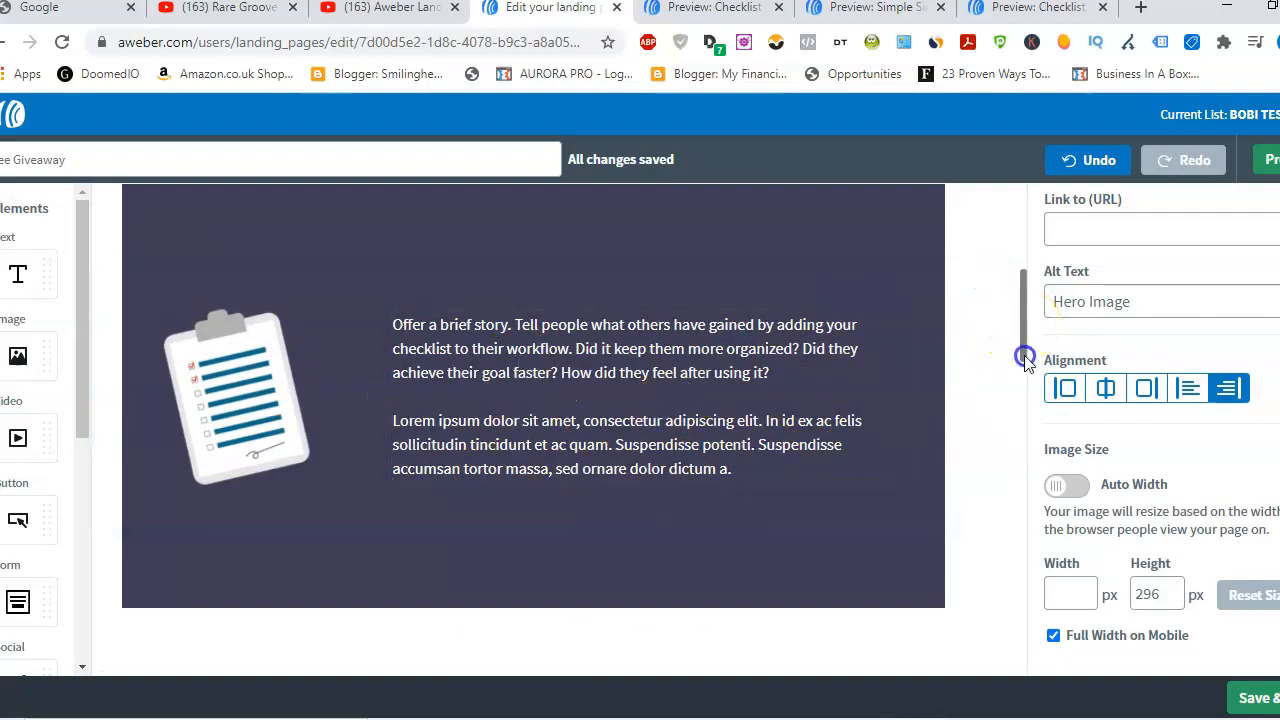
drag(1025, 358, 1025, 380)
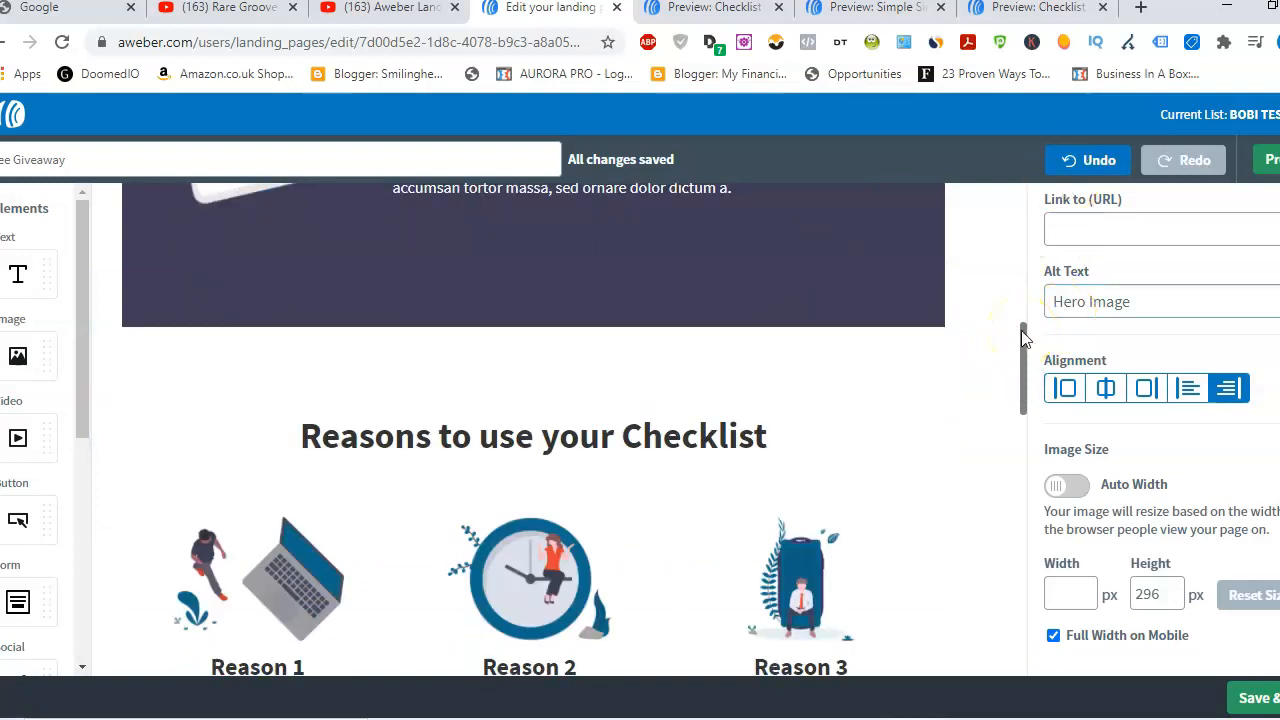
drag(1025, 340, 1020, 366)
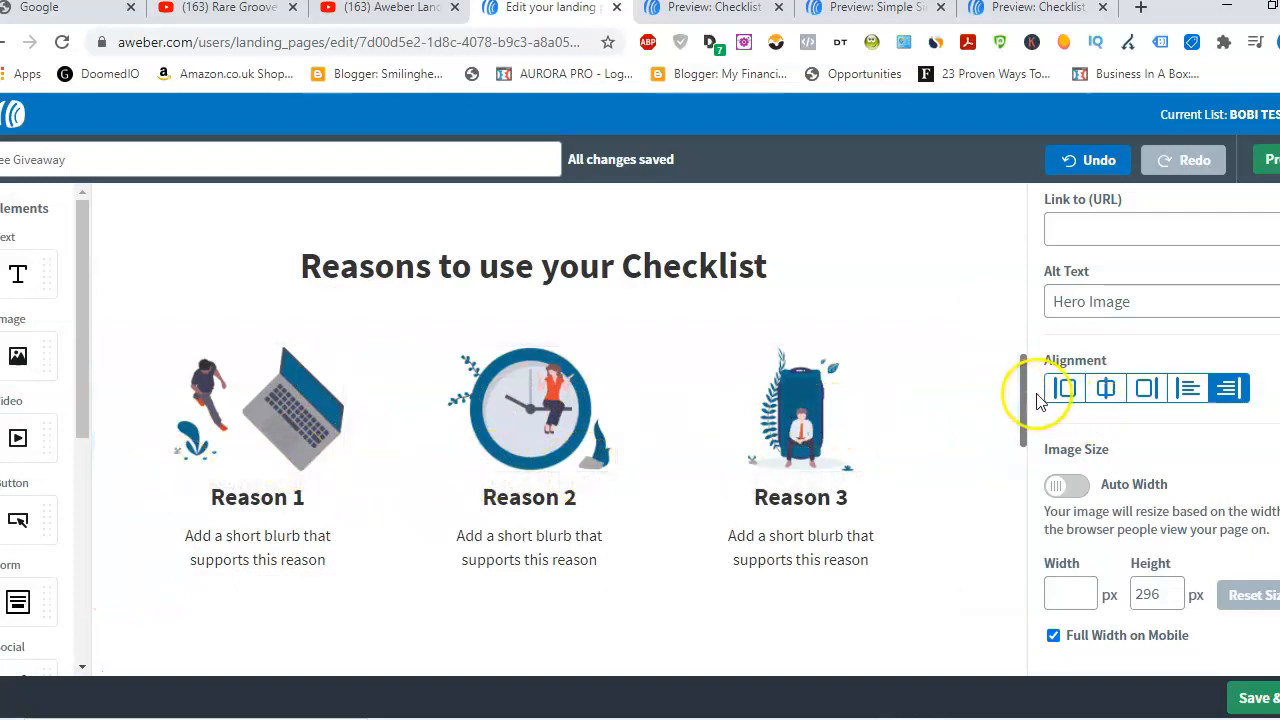
Step: Trim the end of the blurb under Reason 1 so its text ends at "supports thi"
click(325, 557)
key(BackSpace)
key(BackSpace)
key(BackSpace)
key(BackSpace)
key(BackSpace)
key(BackSpace)
key(BackSpace)
key(BackSpace)
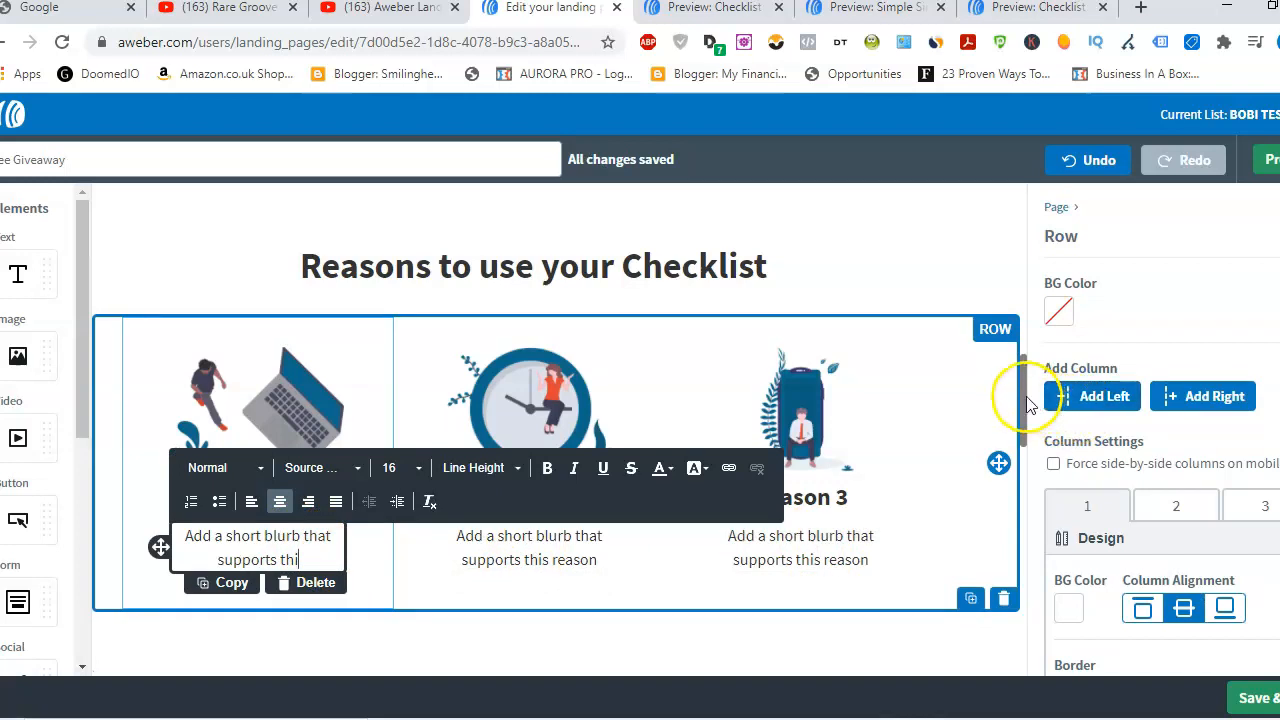
Step: Undo the last page change and check the reasons and story sections
drag(1028, 403, 1020, 312)
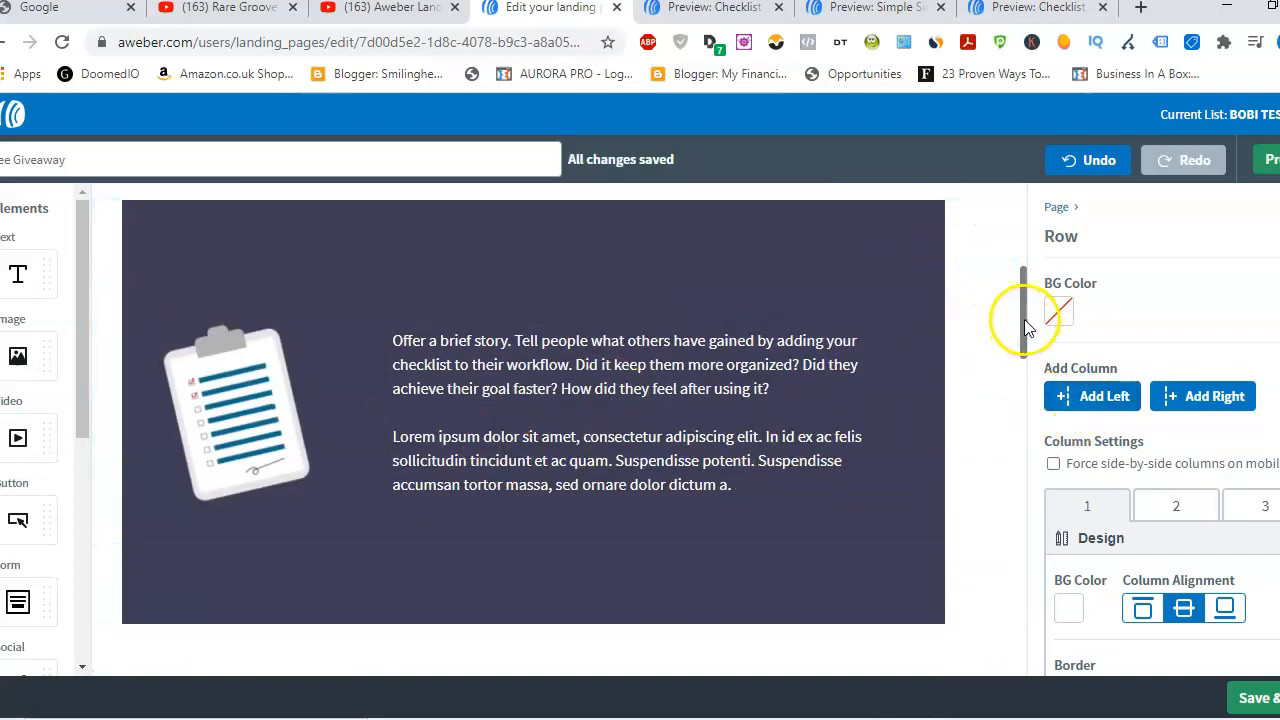
drag(1023, 320, 1066, 563)
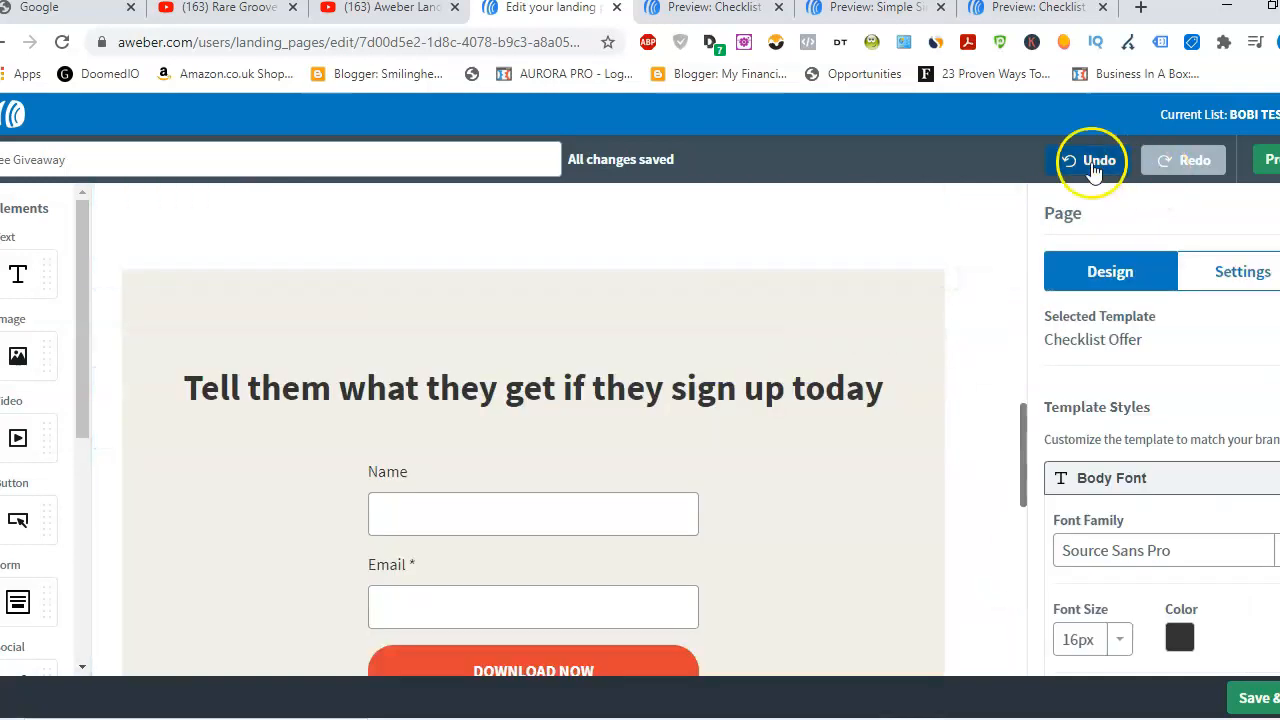
click(1094, 166)
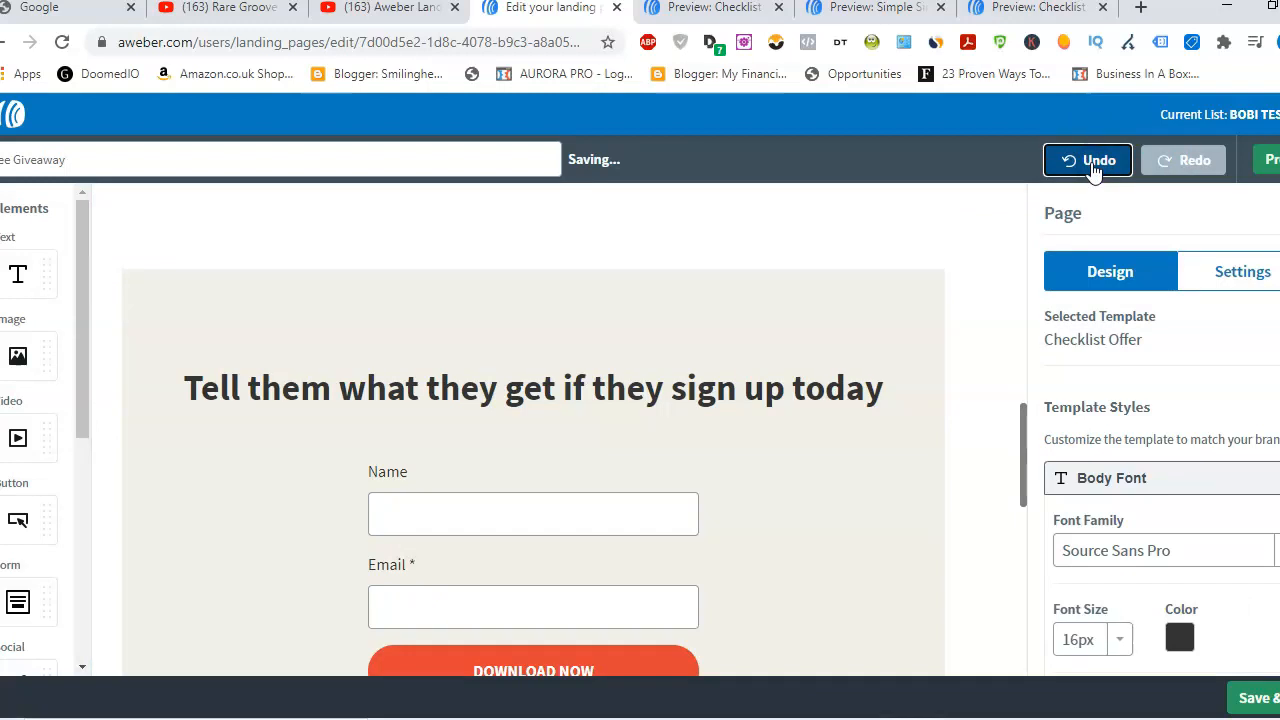
drag(1025, 425, 1023, 323)
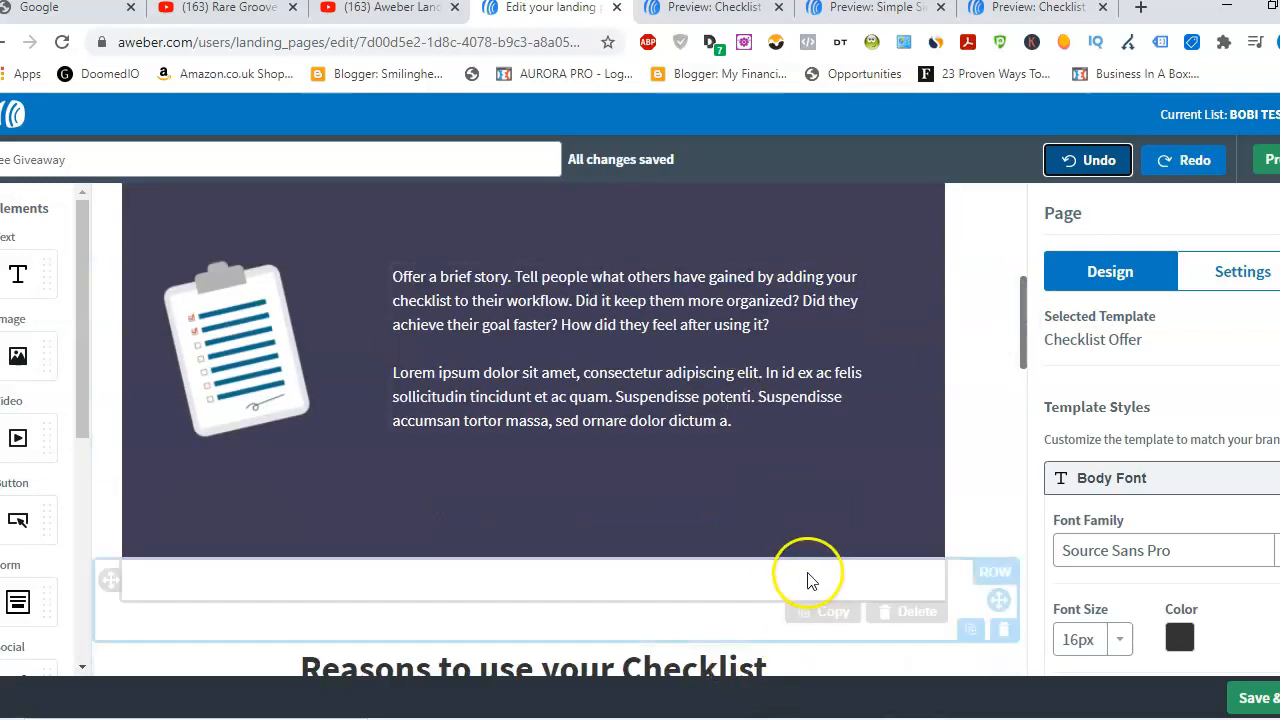
drag(1025, 300, 1020, 388)
click(1019, 387)
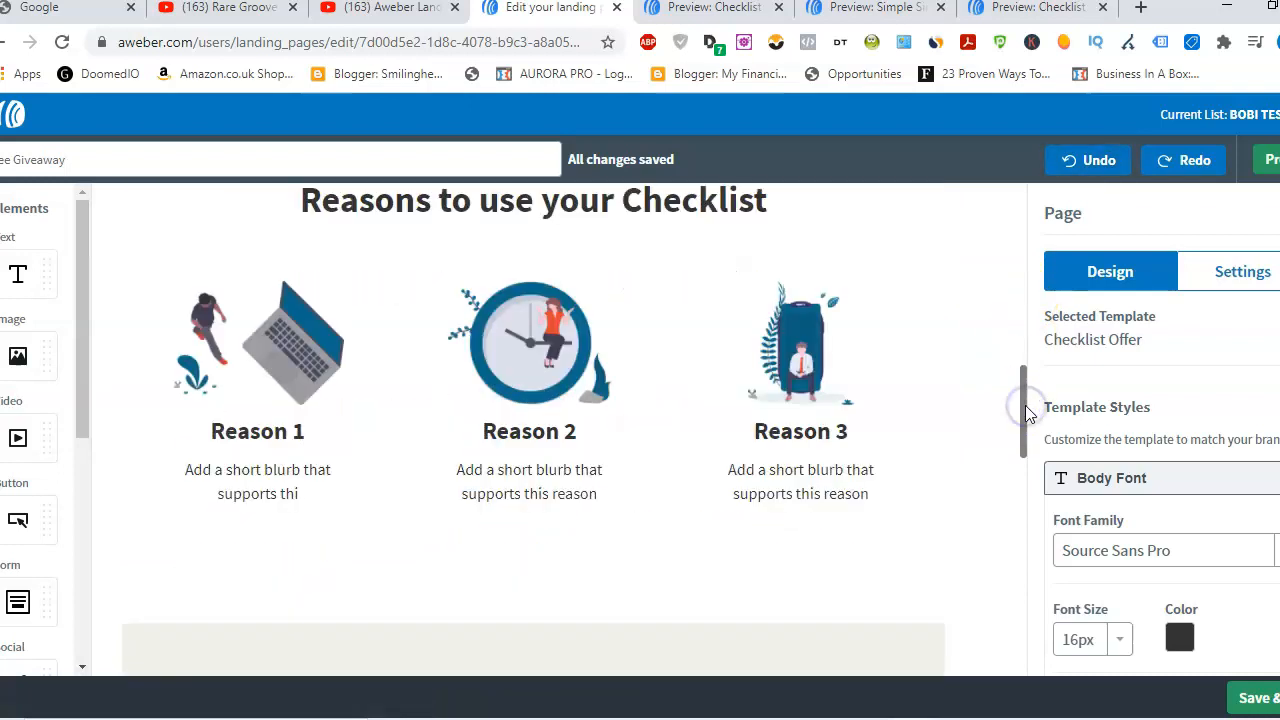
drag(1024, 397, 1024, 297)
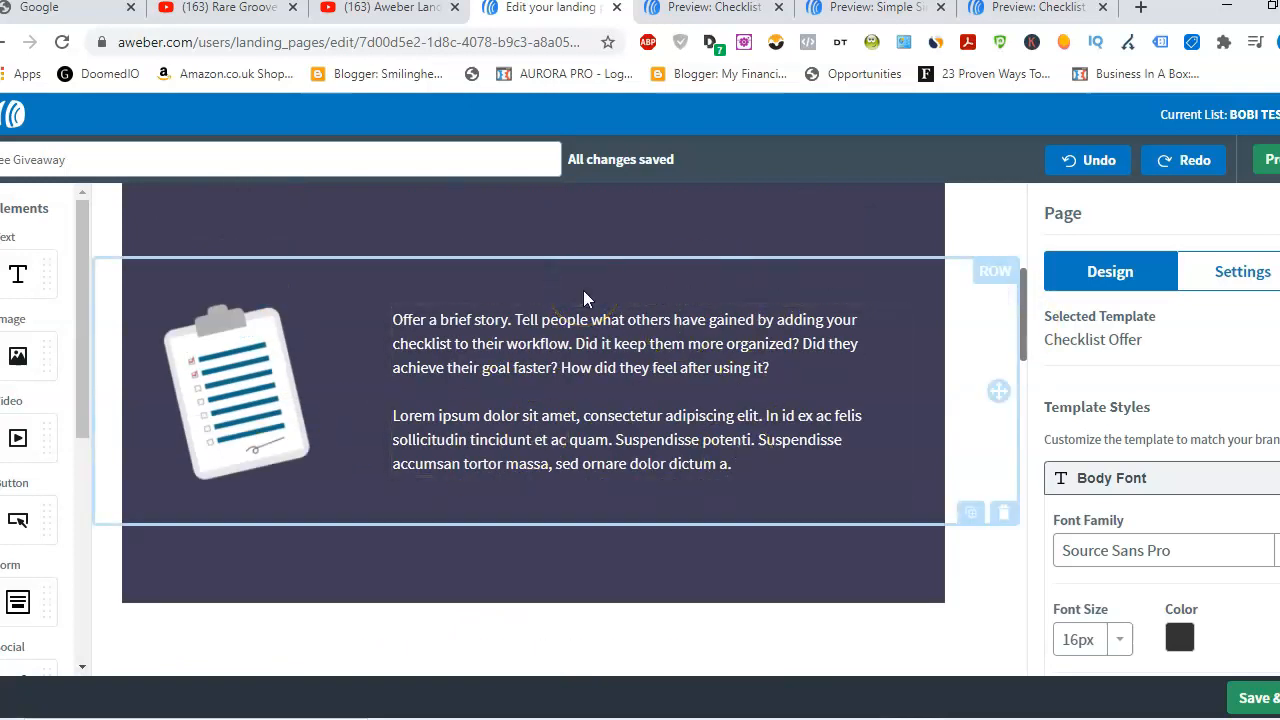
Step: Look through the sign-up form section and the About the Author section of the page
drag(1022, 288, 1037, 475)
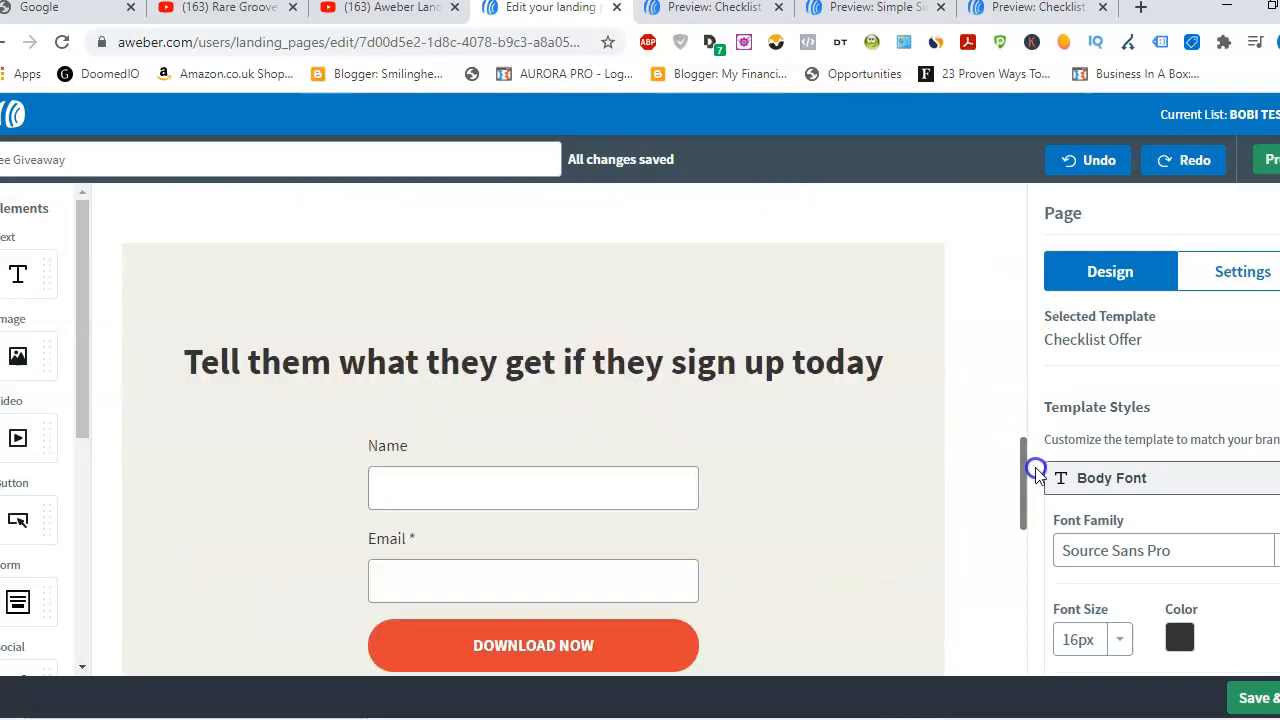
click(555, 556)
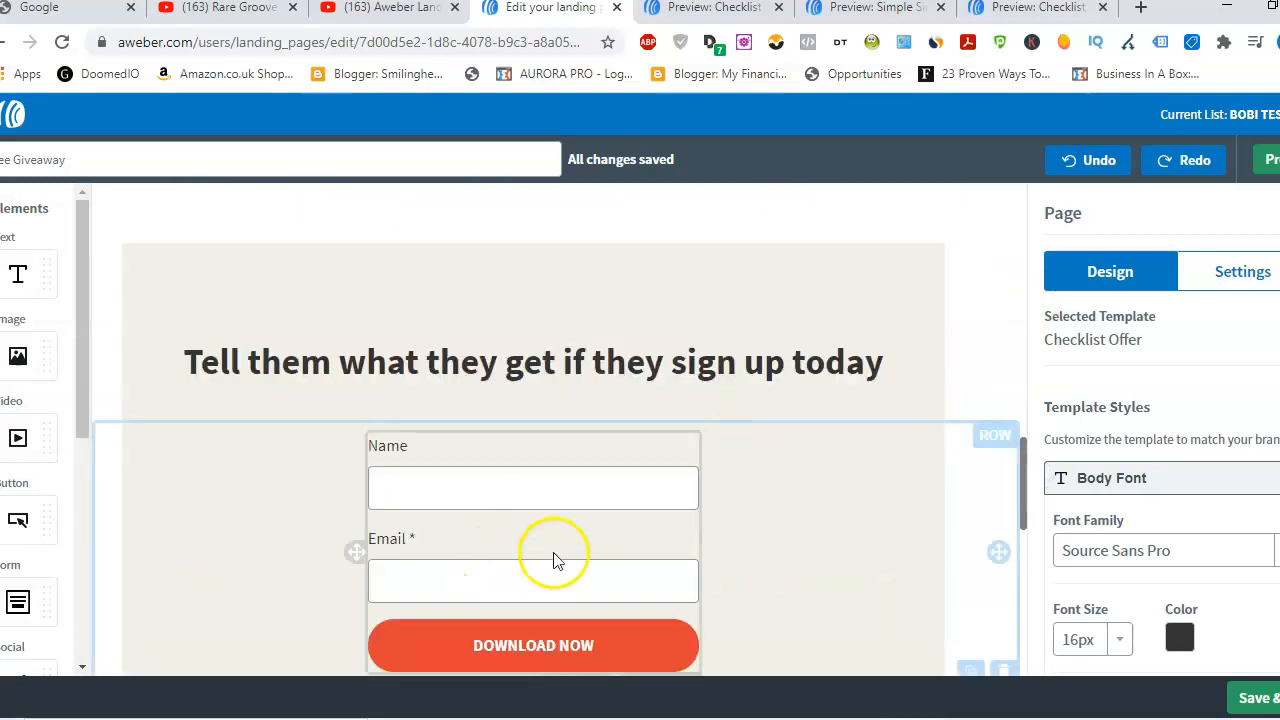
drag(1028, 477, 1023, 477)
click(454, 417)
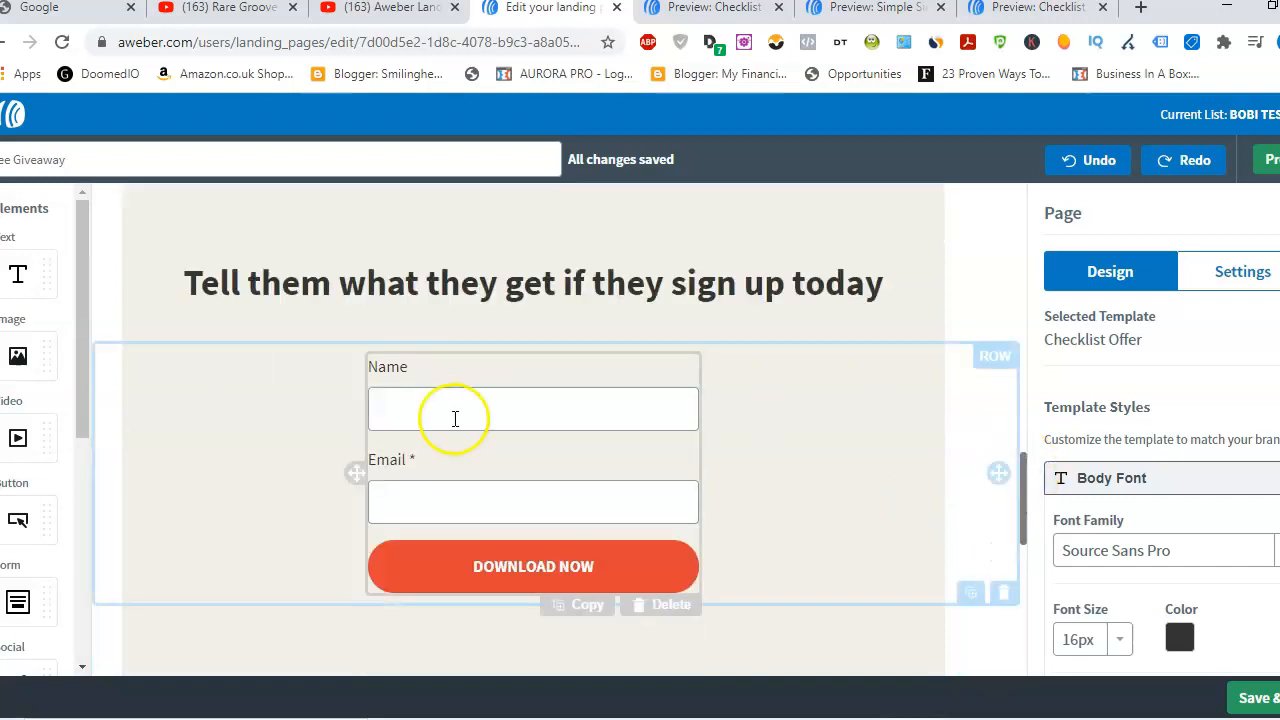
click(604, 504)
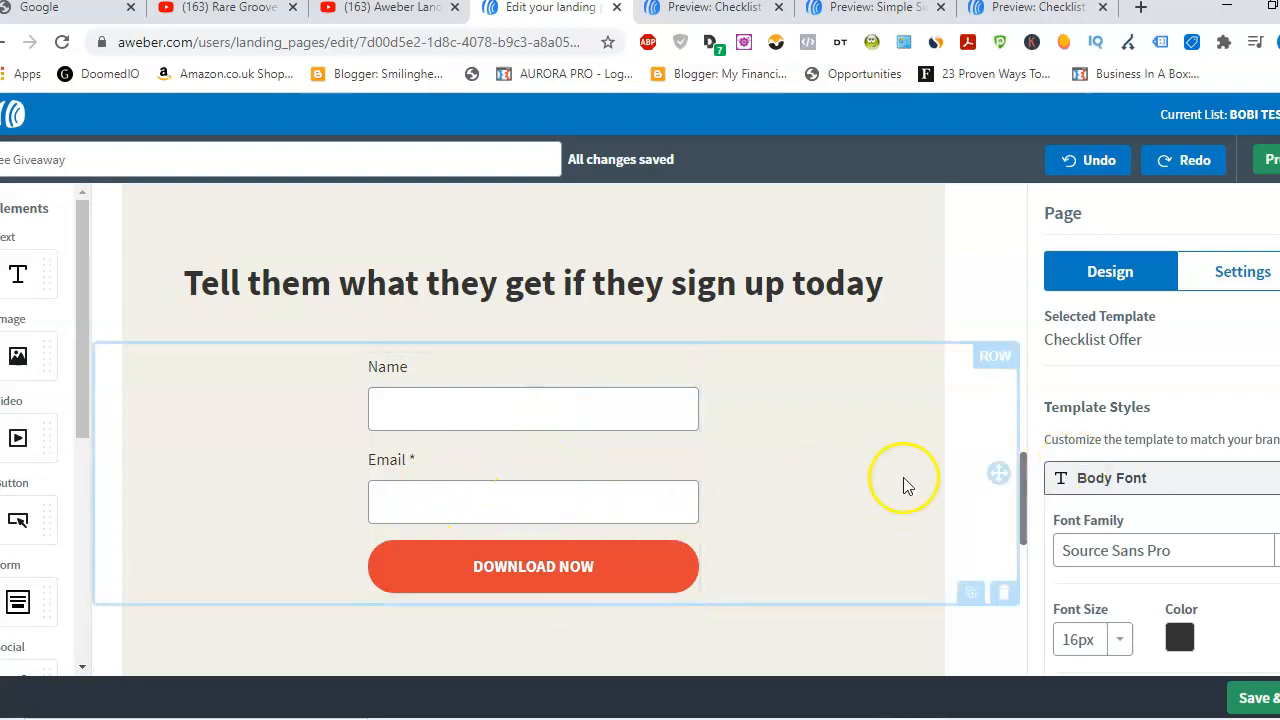
drag(1024, 497, 1030, 585)
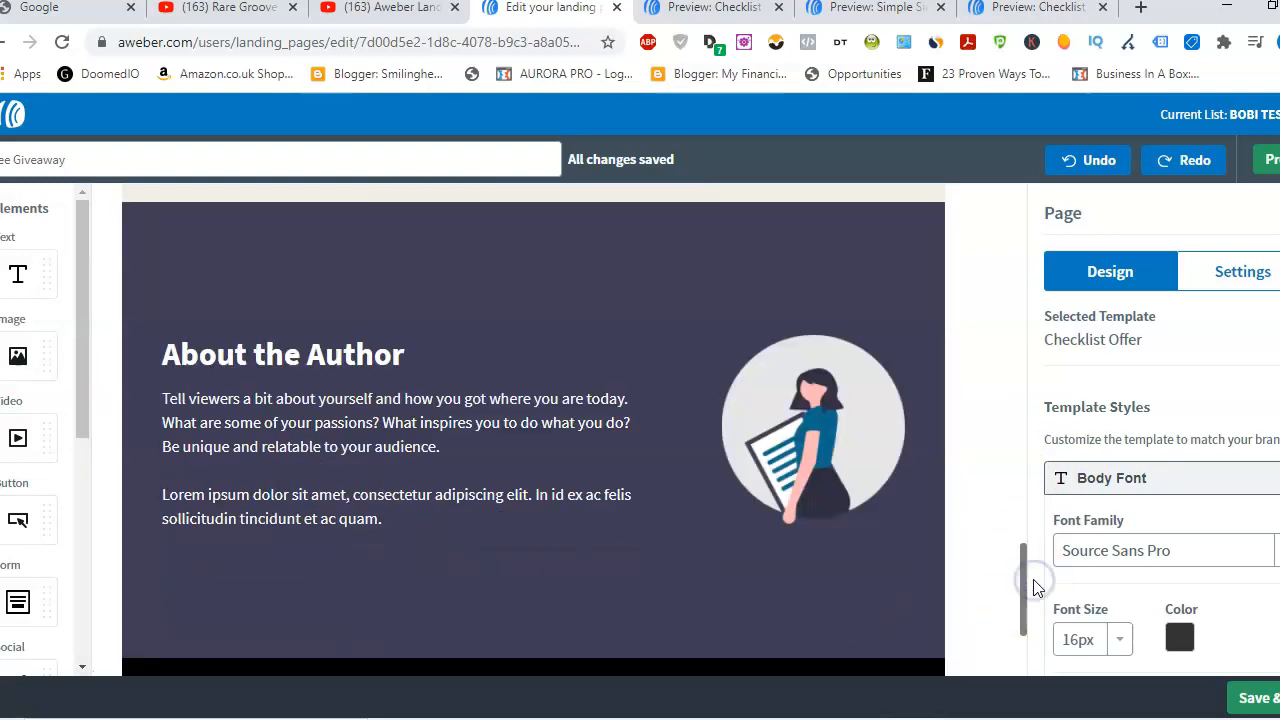
drag(1025, 489, 1023, 479)
drag(1035, 560, 1009, 474)
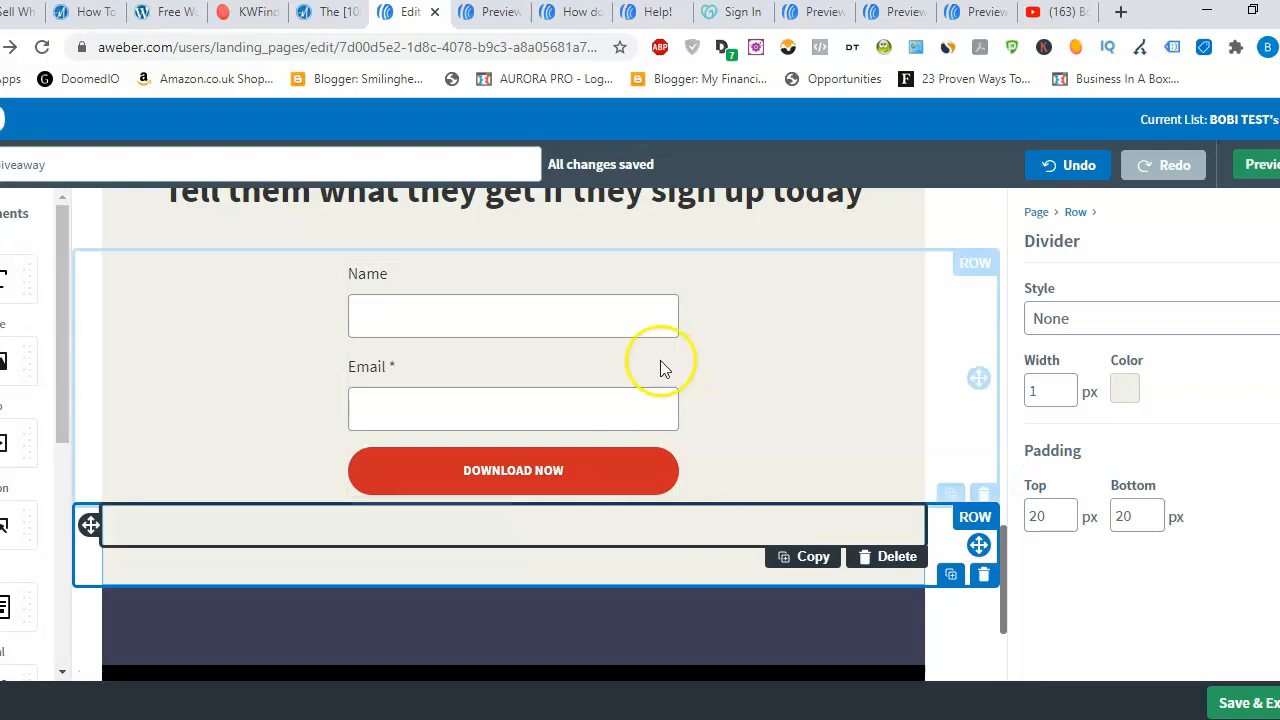
Step: Open the sign-up form's Name field for editing and make it required
click(611, 371)
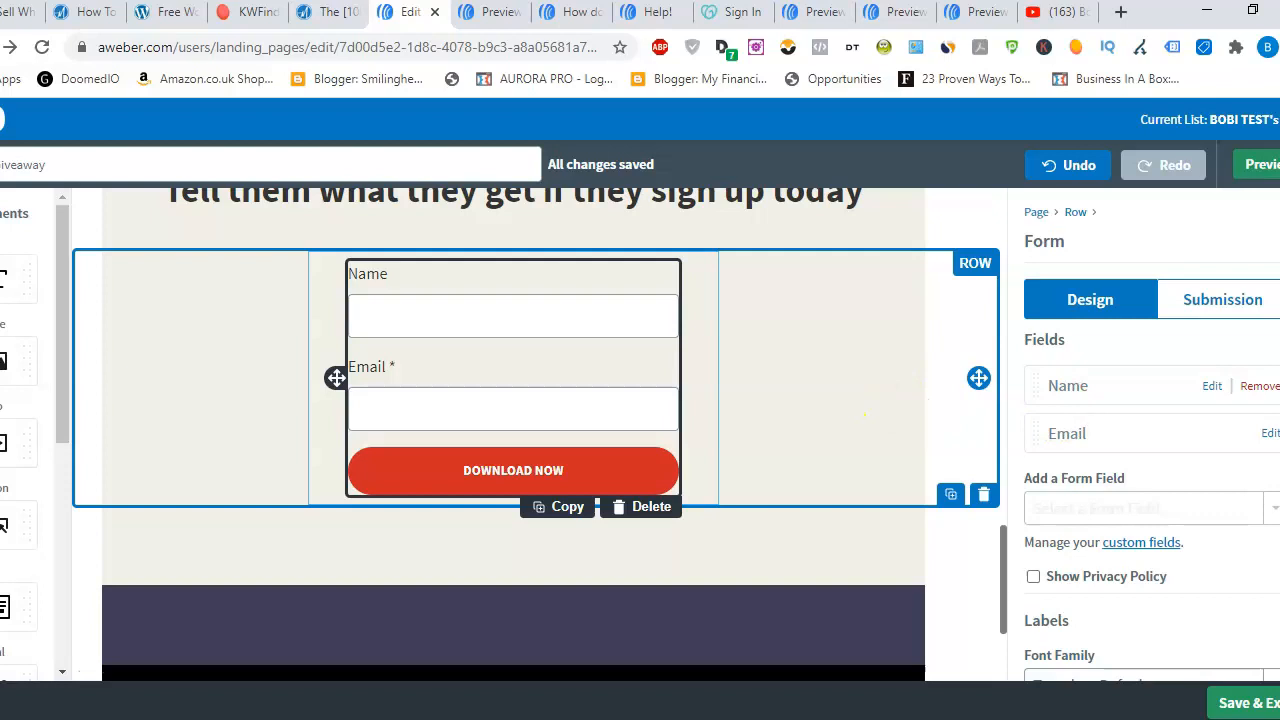
scroll(1150, 450, down, 1)
scroll(1150, 450, up, 1)
click(1212, 388)
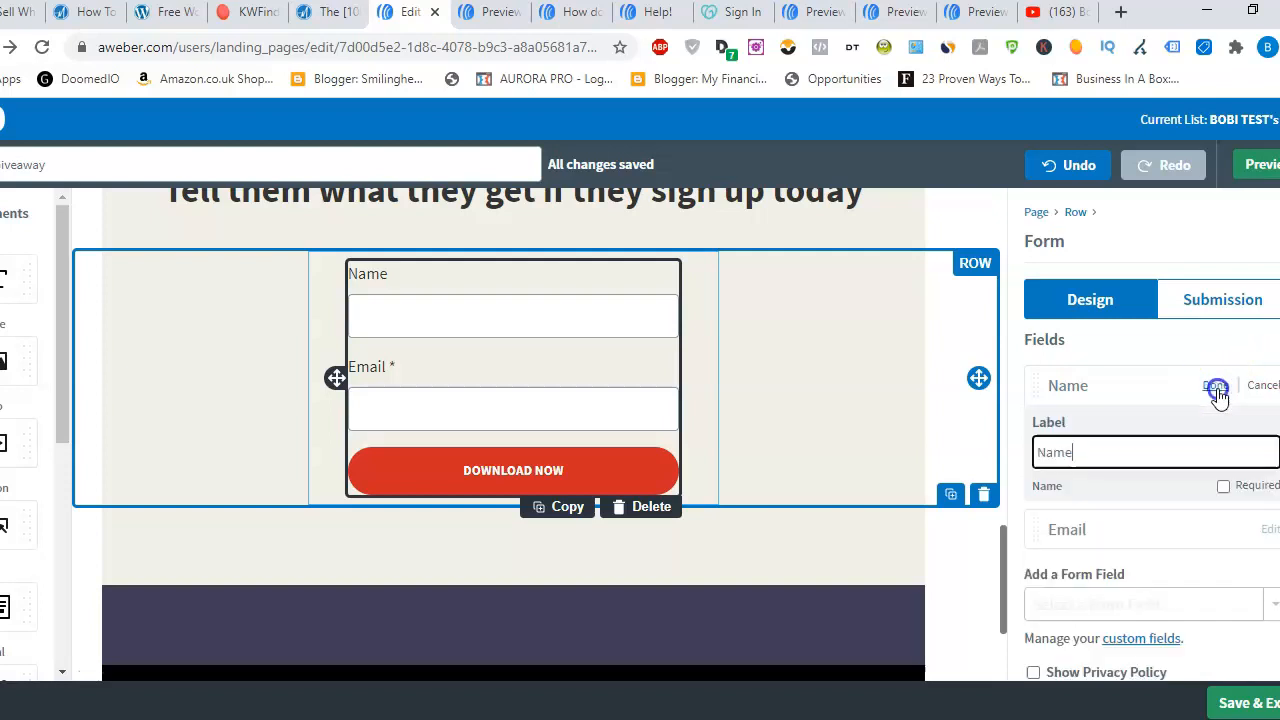
click(1225, 489)
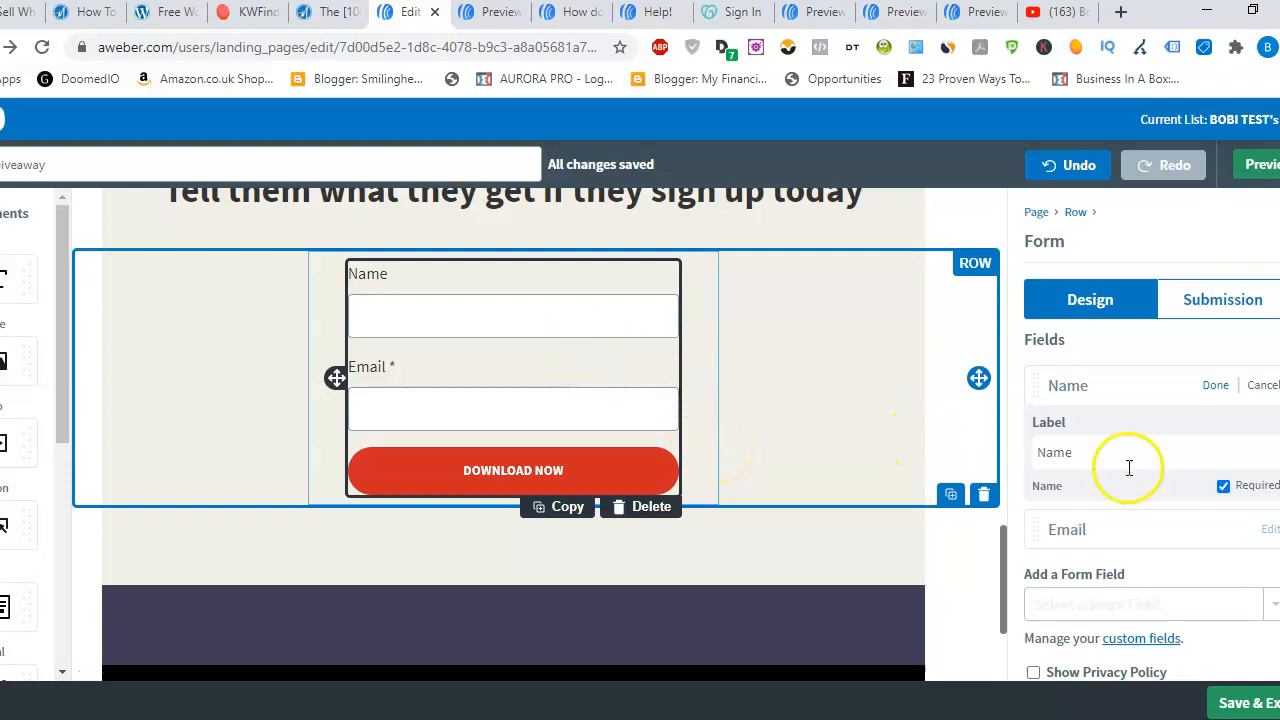
Step: Replace the Name field's label with "First name"
click(1093, 456)
key(BackSpace)
key(BackSpace)
key(BackSpace)
key(BackSpace)
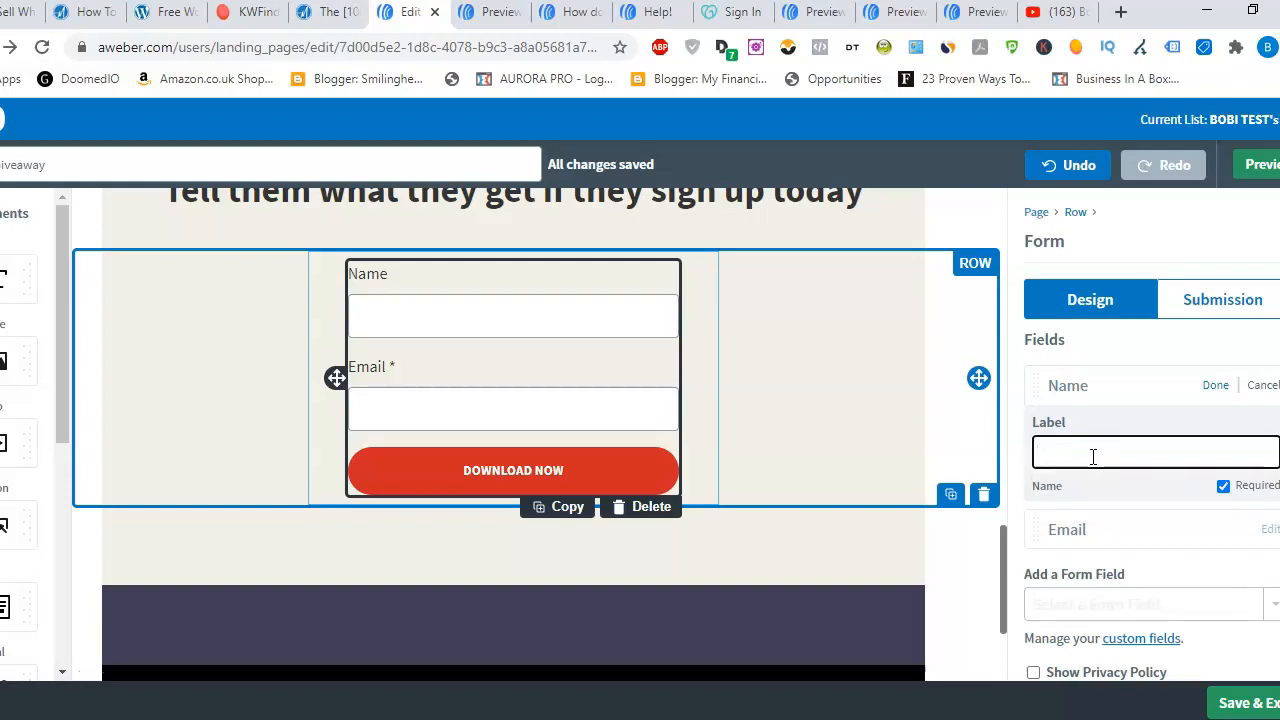
text(F)
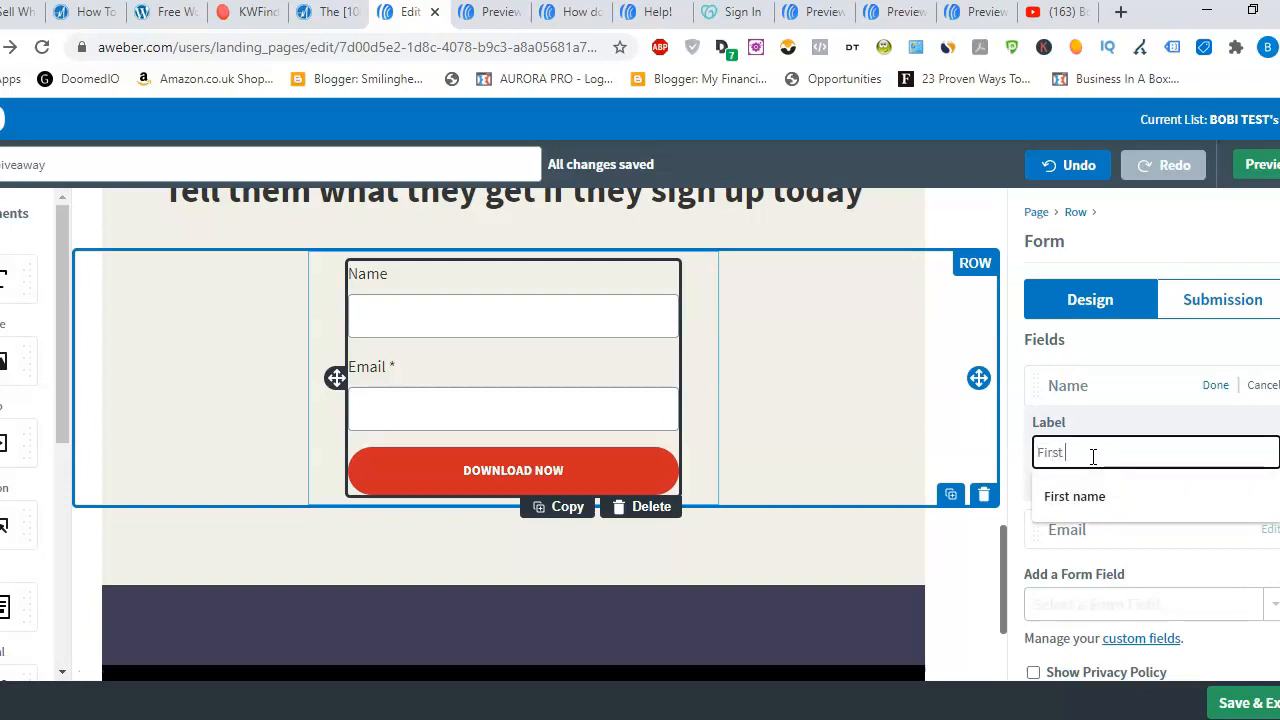
text(irst )
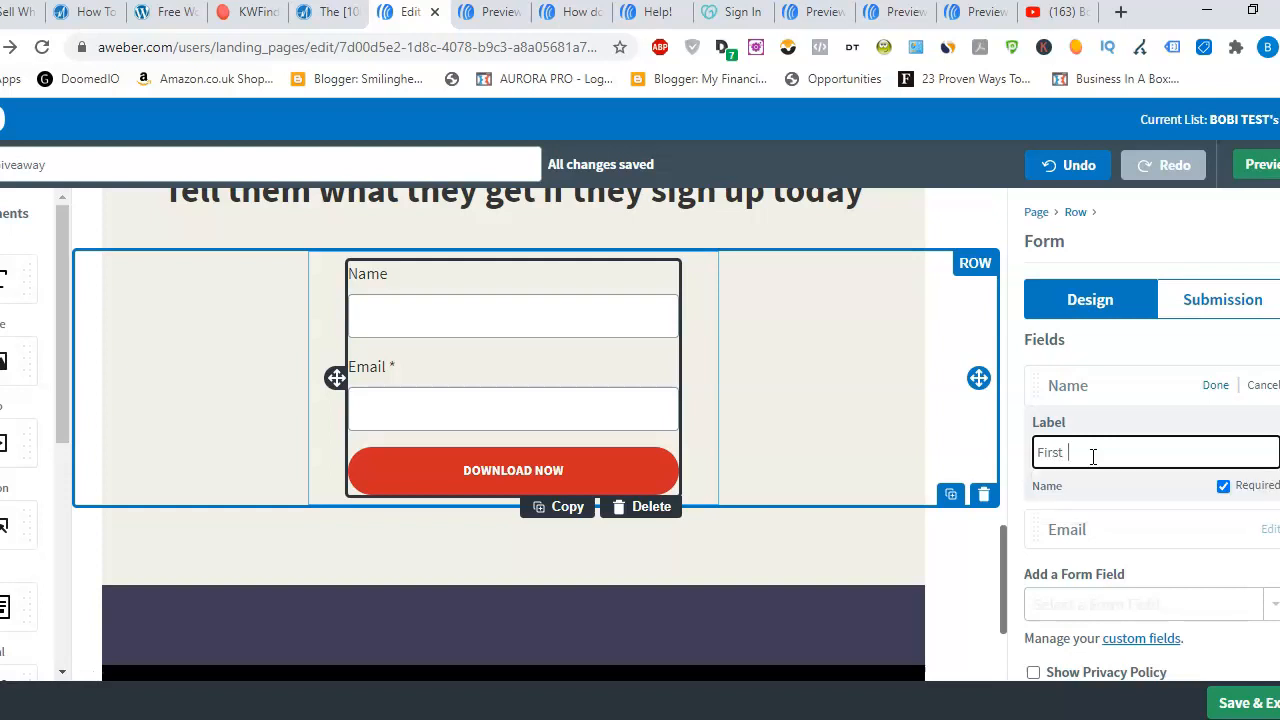
text(name)
Step: Show the privacy policy on the sign-up form and apply the Name field edits
scroll(1152, 434, down, 1)
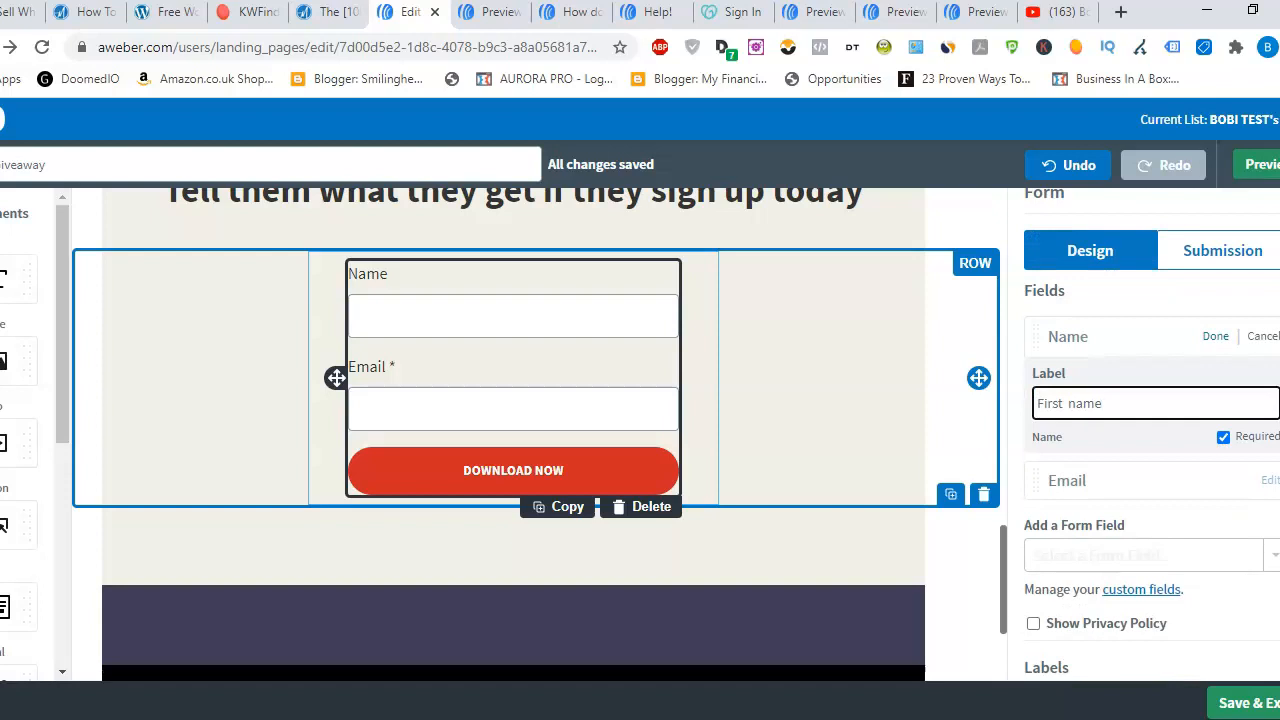
click(380, 420)
click(1034, 625)
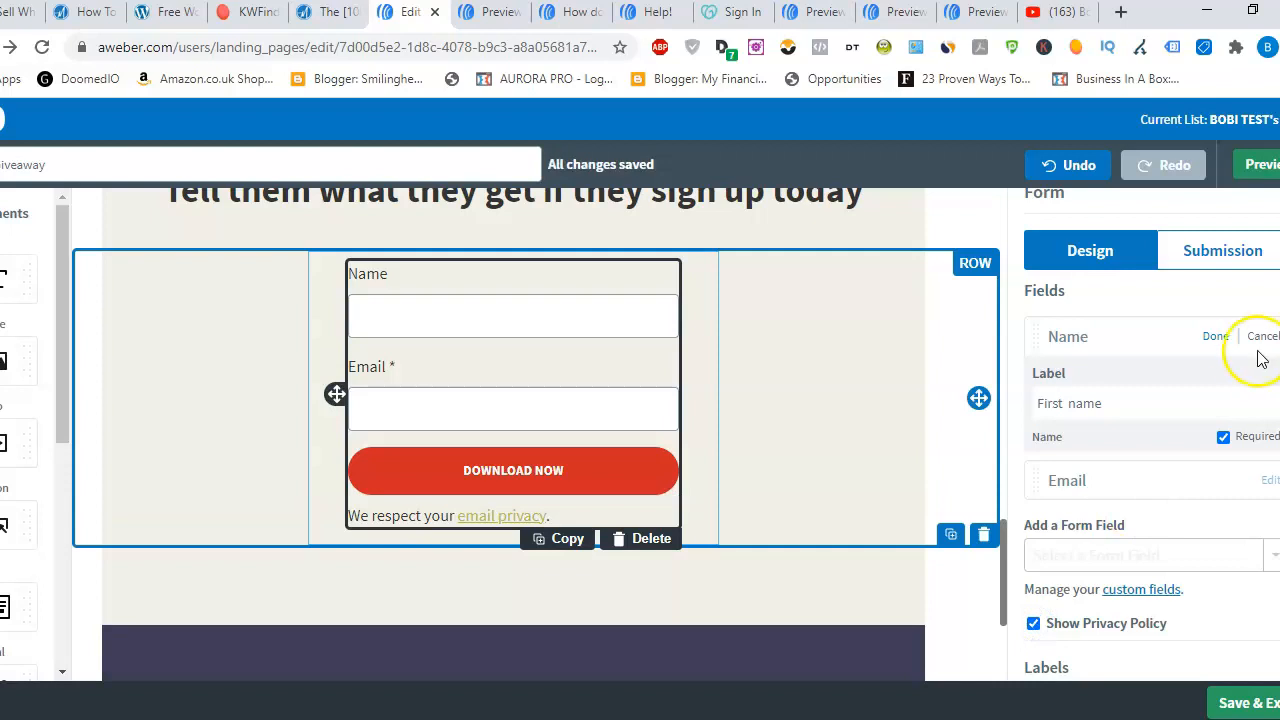
click(1219, 340)
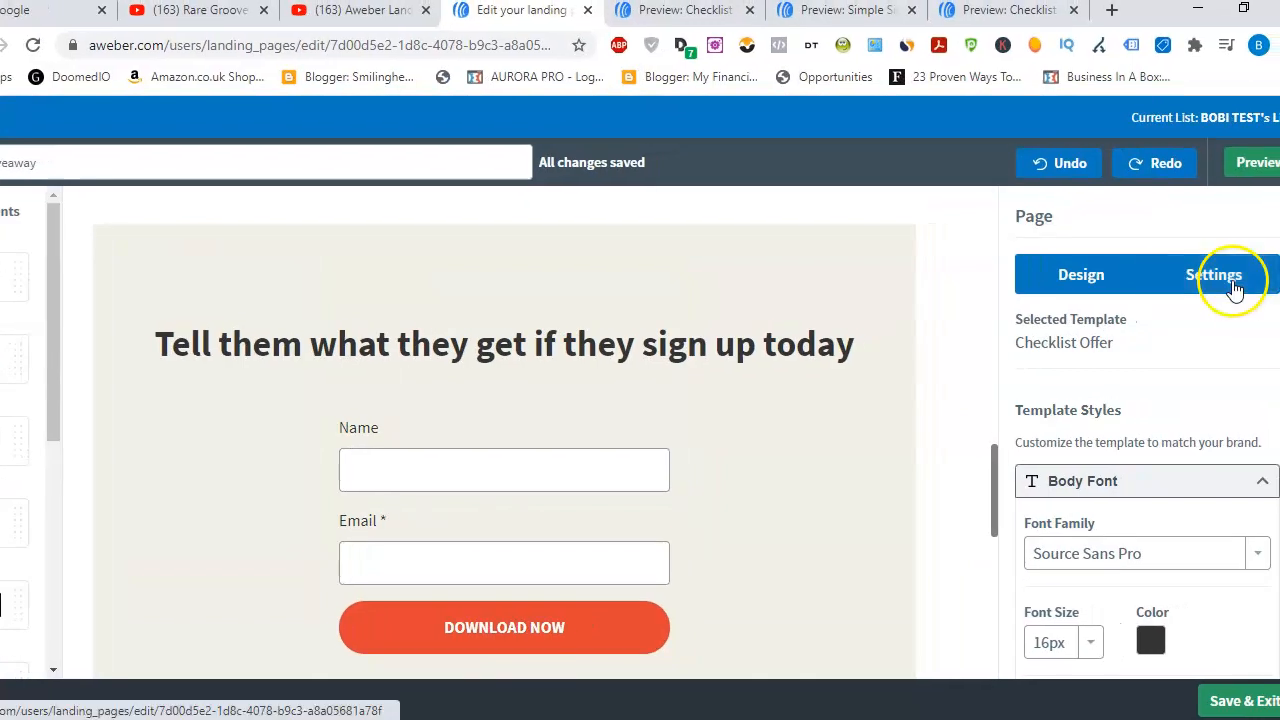
Step: Review the page settings for the landing page URL, custom page path and social sharing
click(1235, 285)
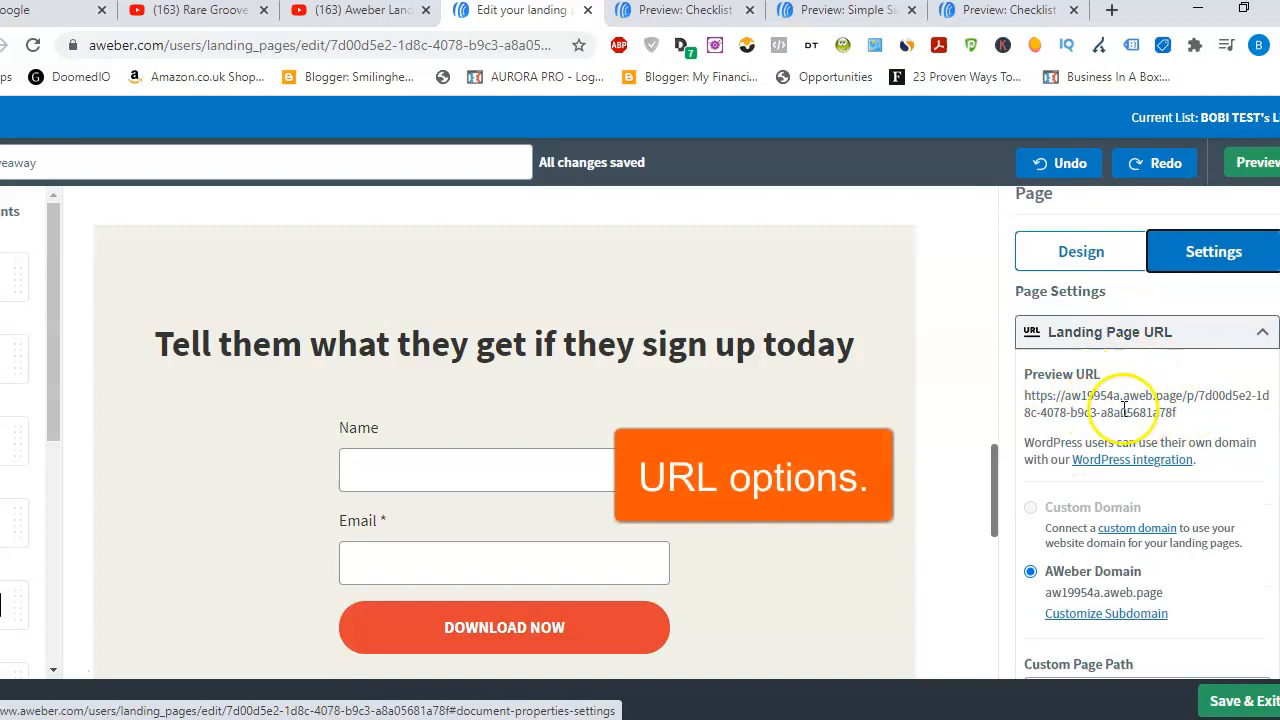
scroll(1124, 410, down, 1)
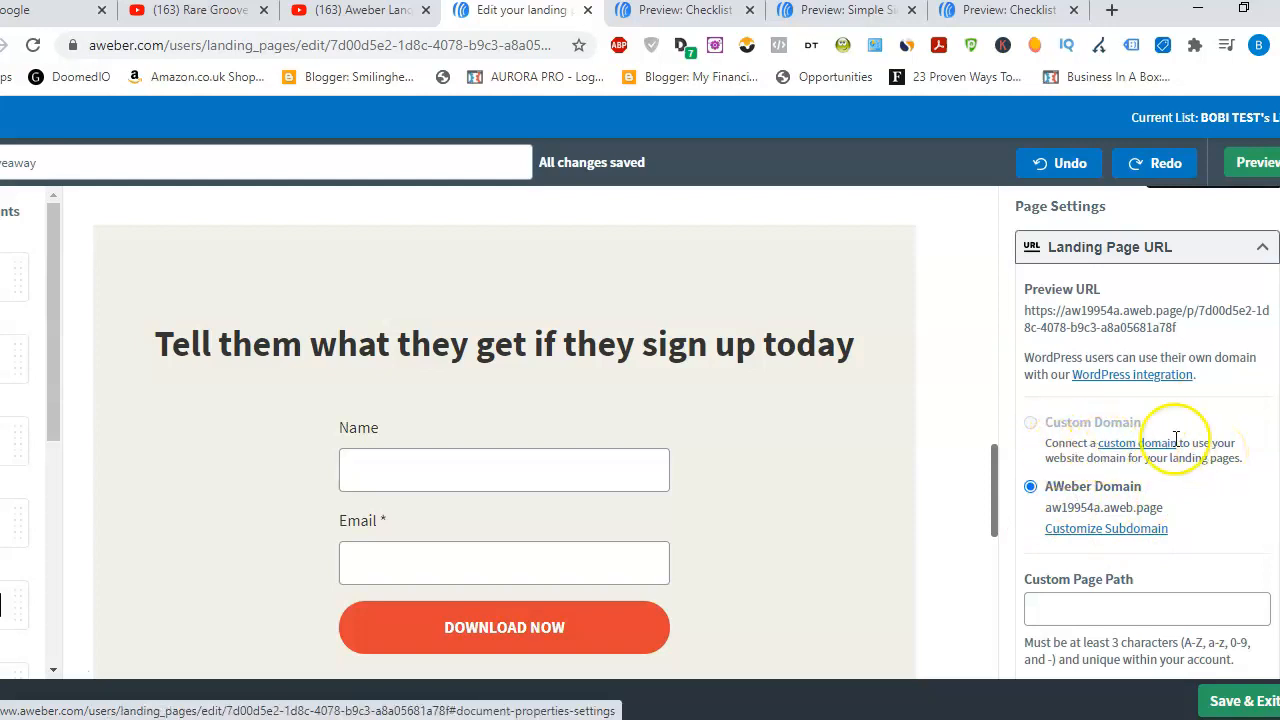
scroll(1147, 430, down, 1)
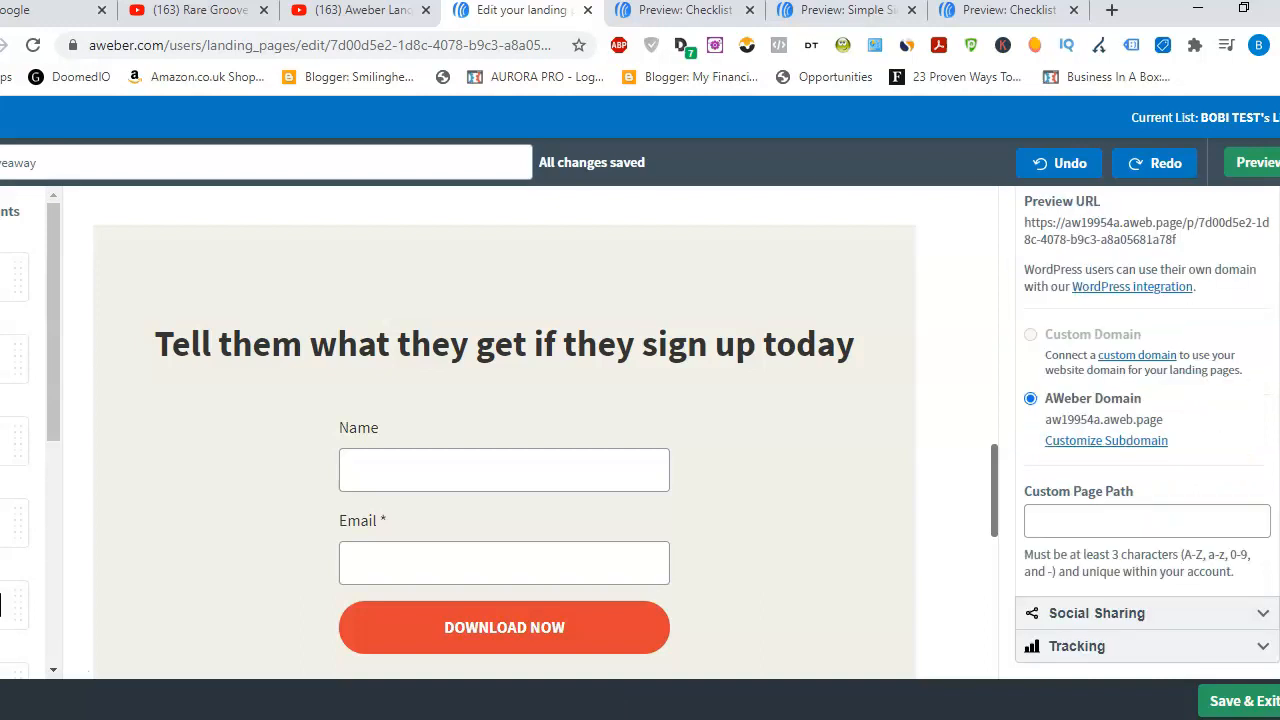
scroll(1147, 430, up, 1)
scroll(1147, 430, down, 1)
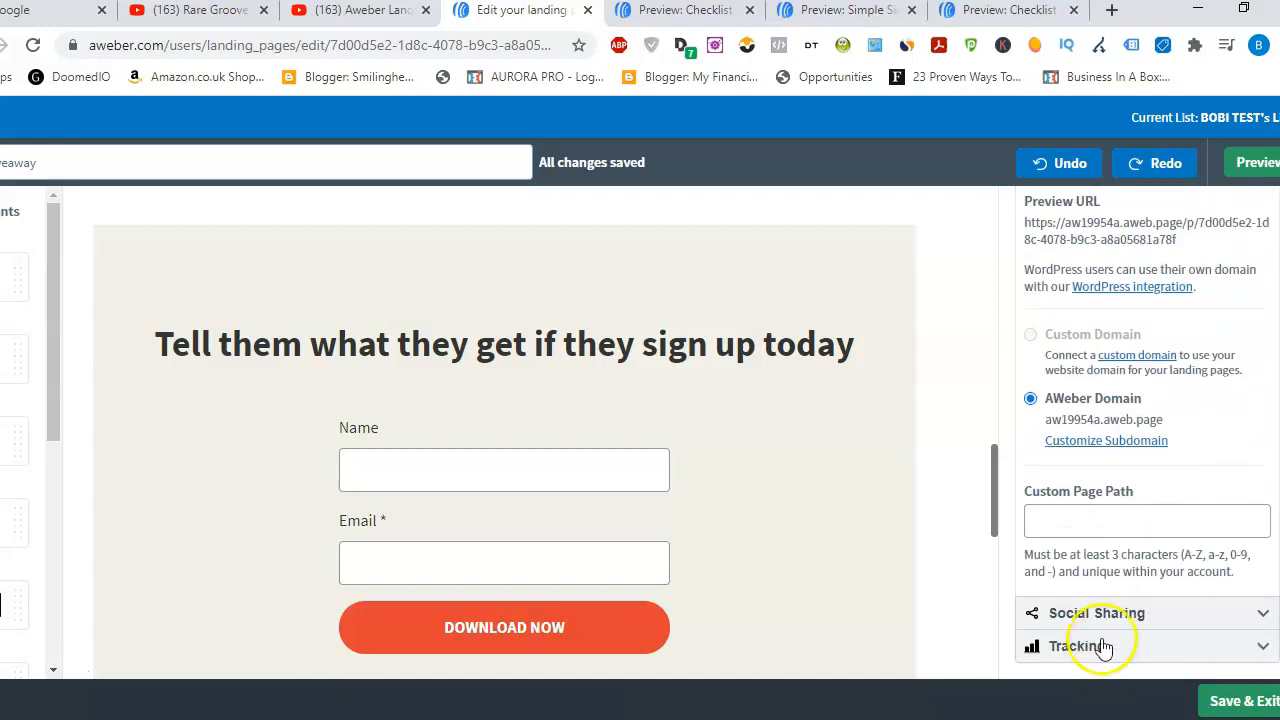
click(1255, 617)
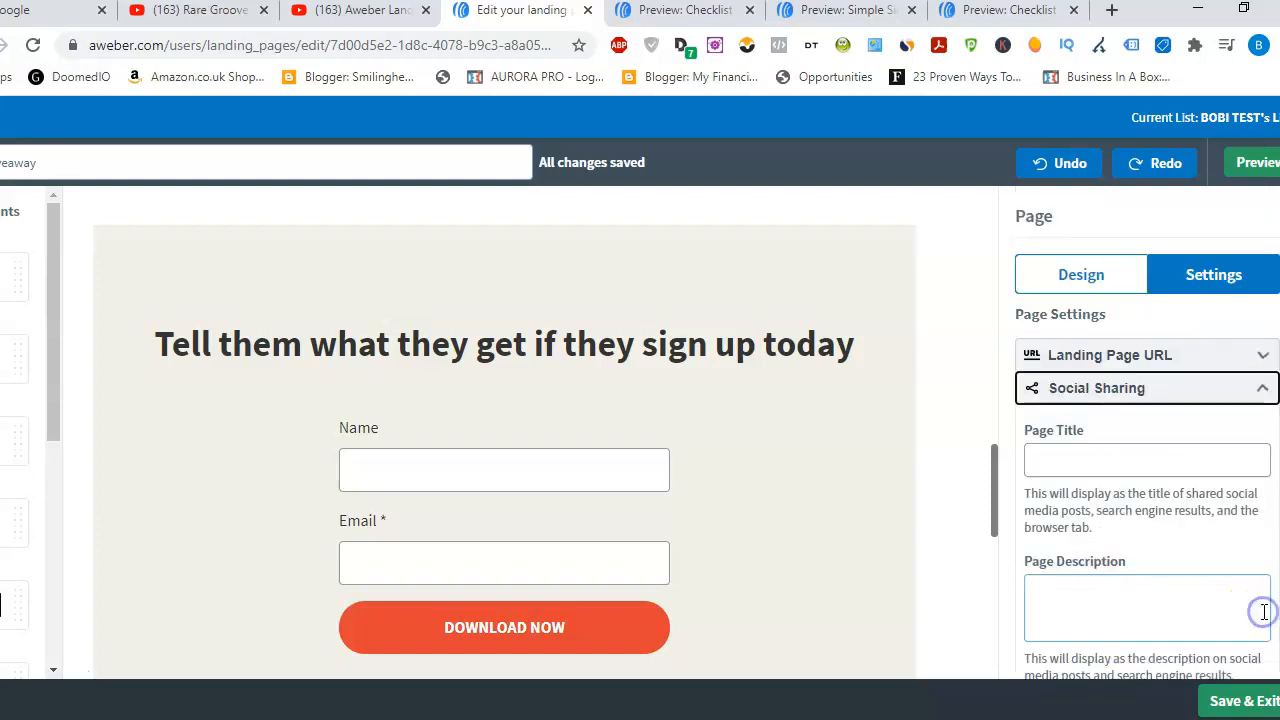
click(1262, 387)
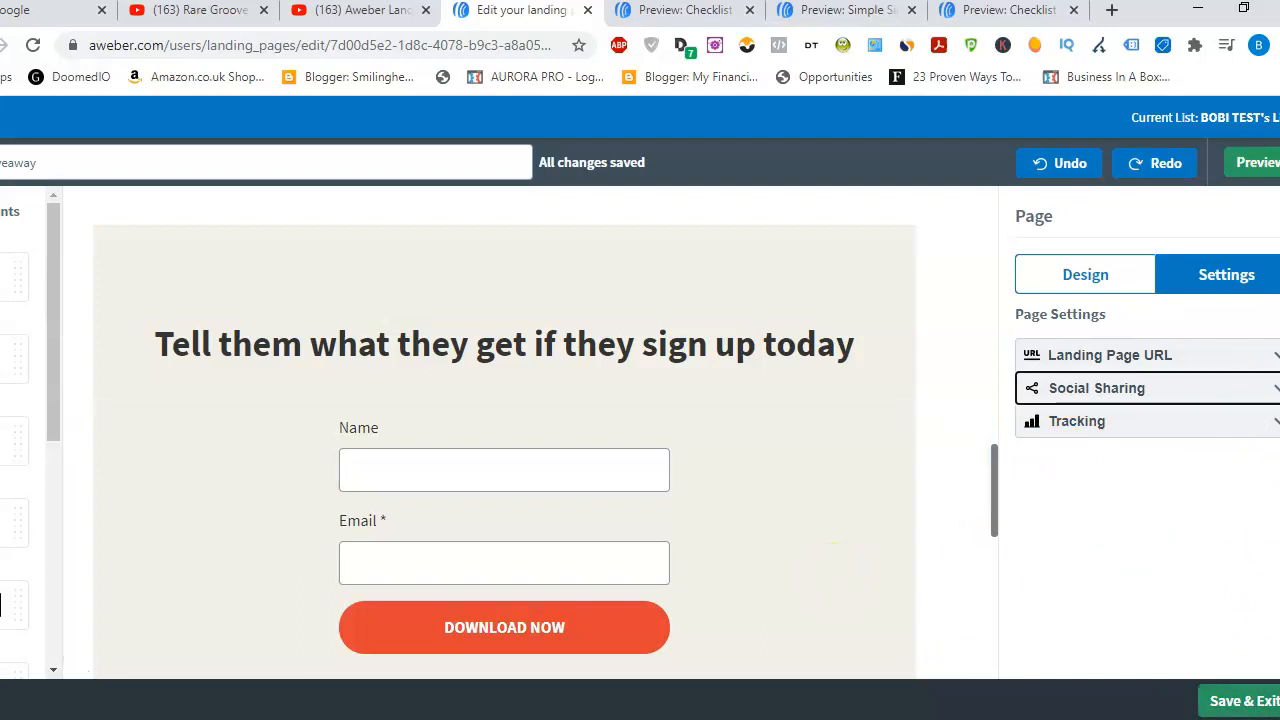
Step: Preview the landing page, return to the editor and check the hero section
click(1258, 165)
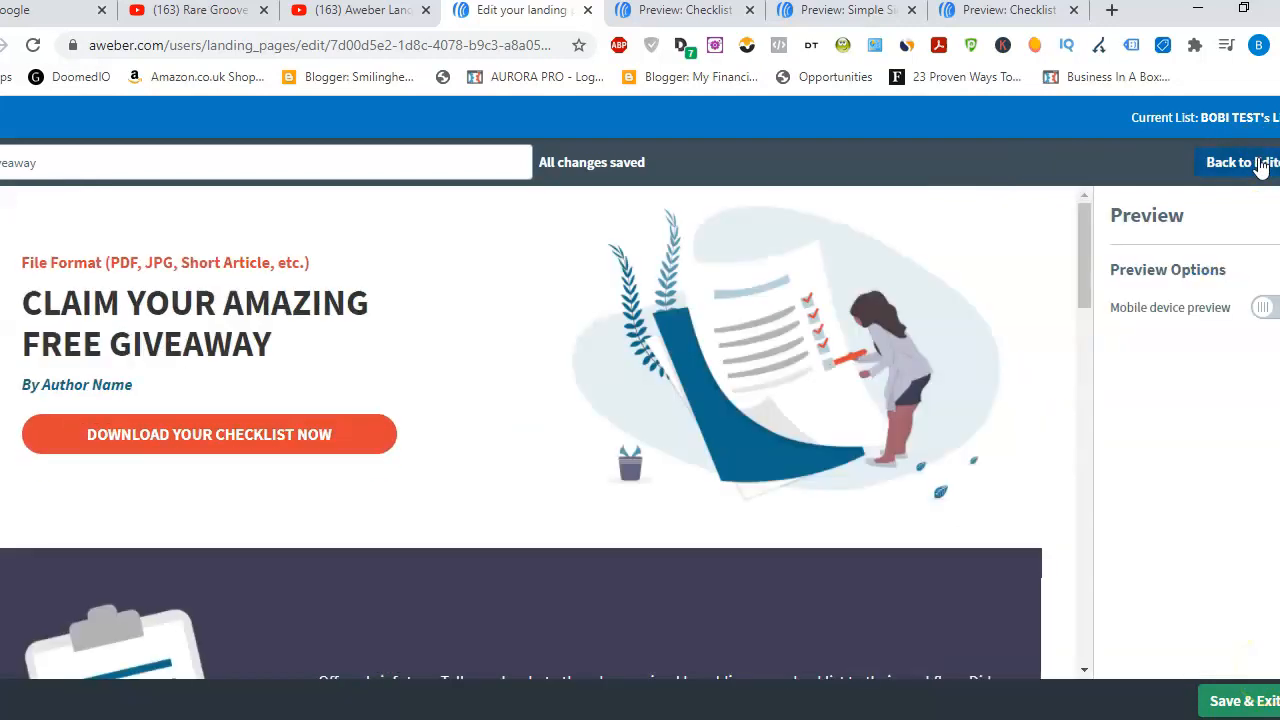
mouse_move(1087, 226)
mouse_down()
mouse_move(1084, 559)
mouse_move(1087, 205)
mouse_up()
click(1251, 163)
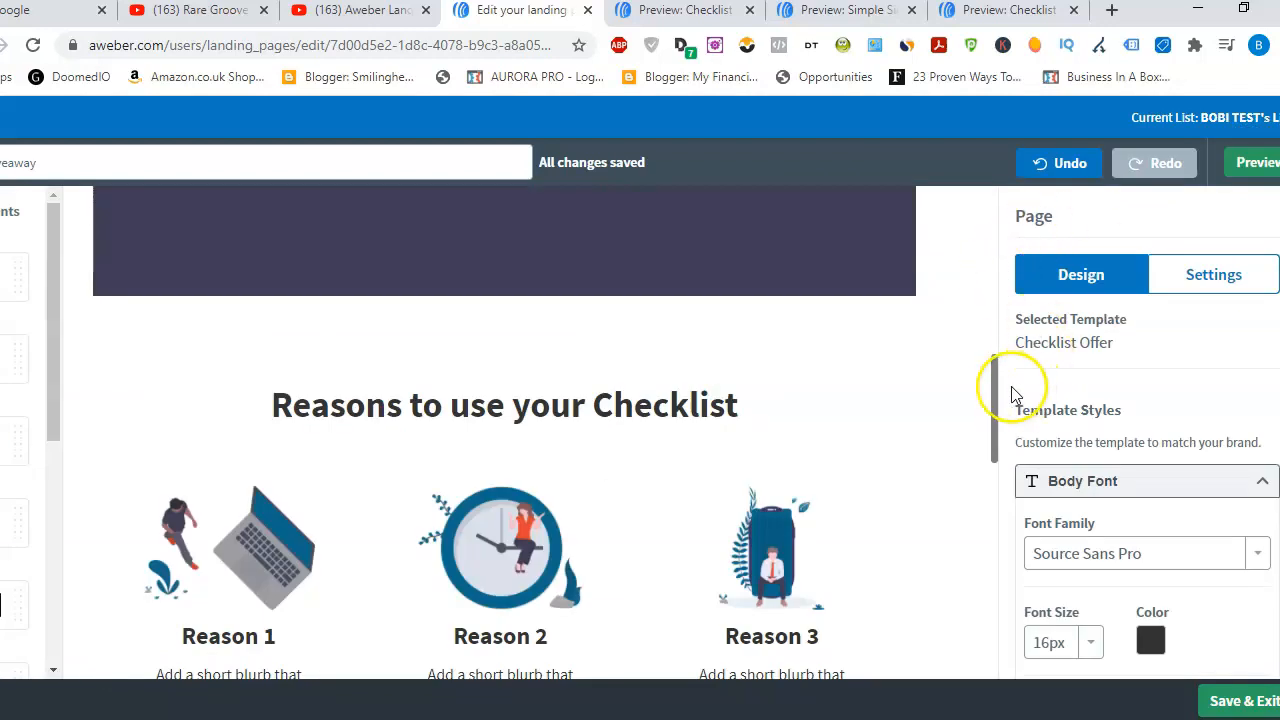
drag(993, 376, 995, 215)
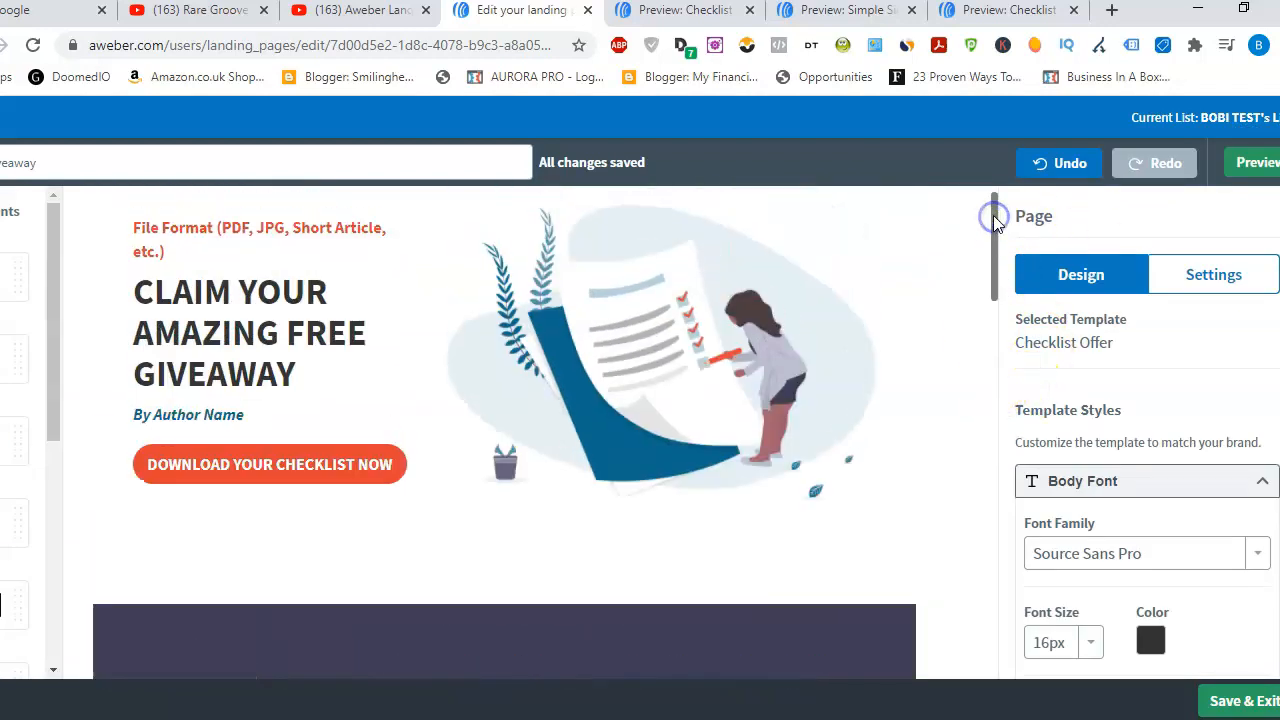
Step: Save the page, exit to the landing page list and look through Free Giveaway's mobile preview there
click(1244, 702)
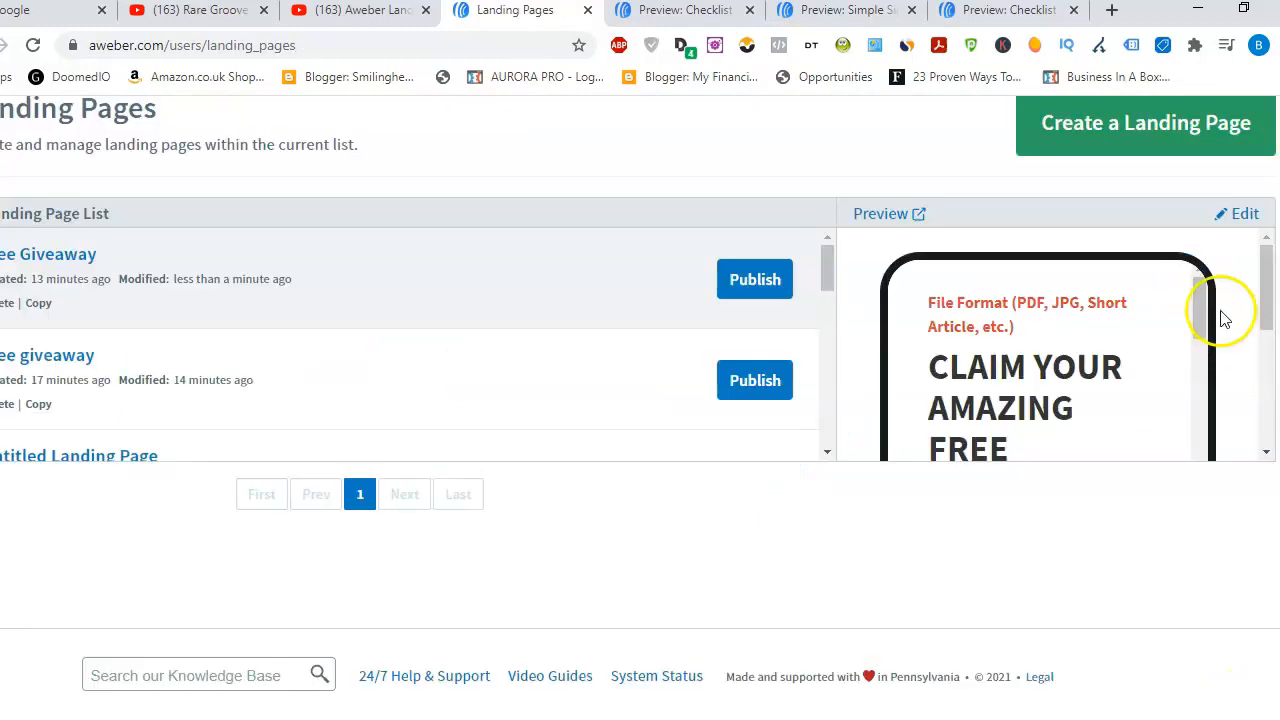
drag(1198, 298, 1201, 297)
drag(1206, 364, 1190, 206)
drag(1267, 266, 1276, 345)
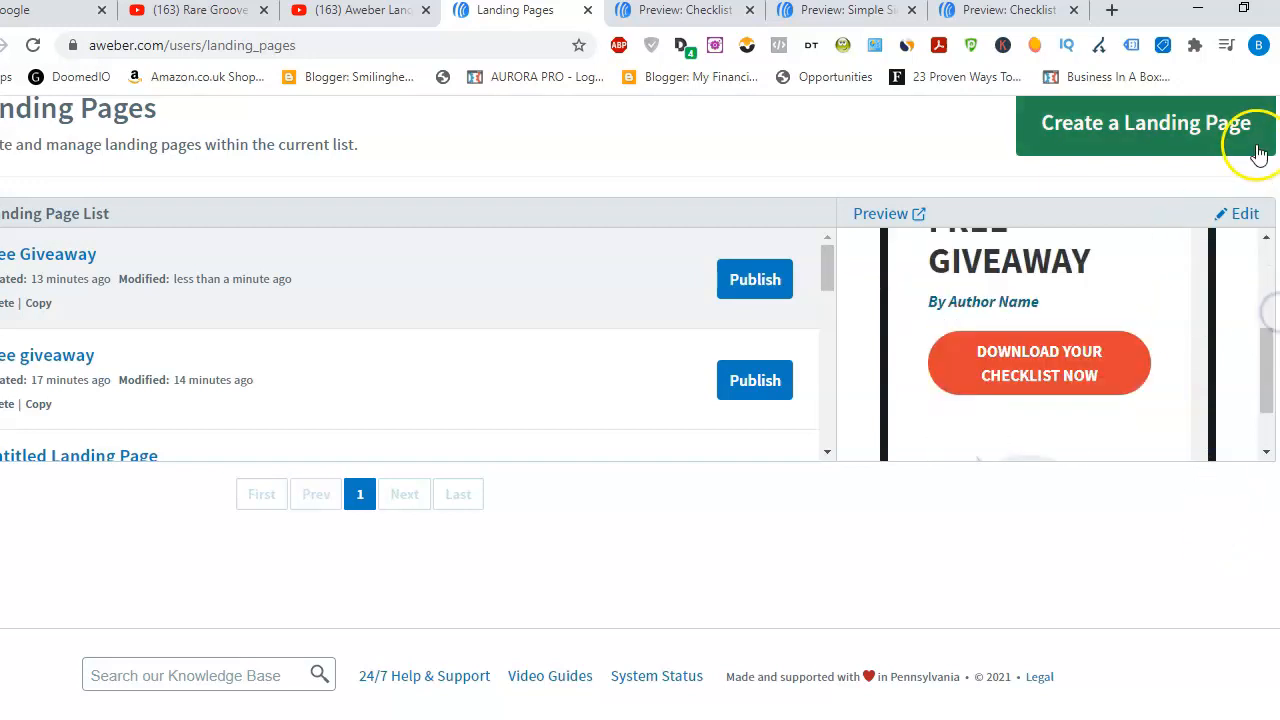
click(1244, 220)
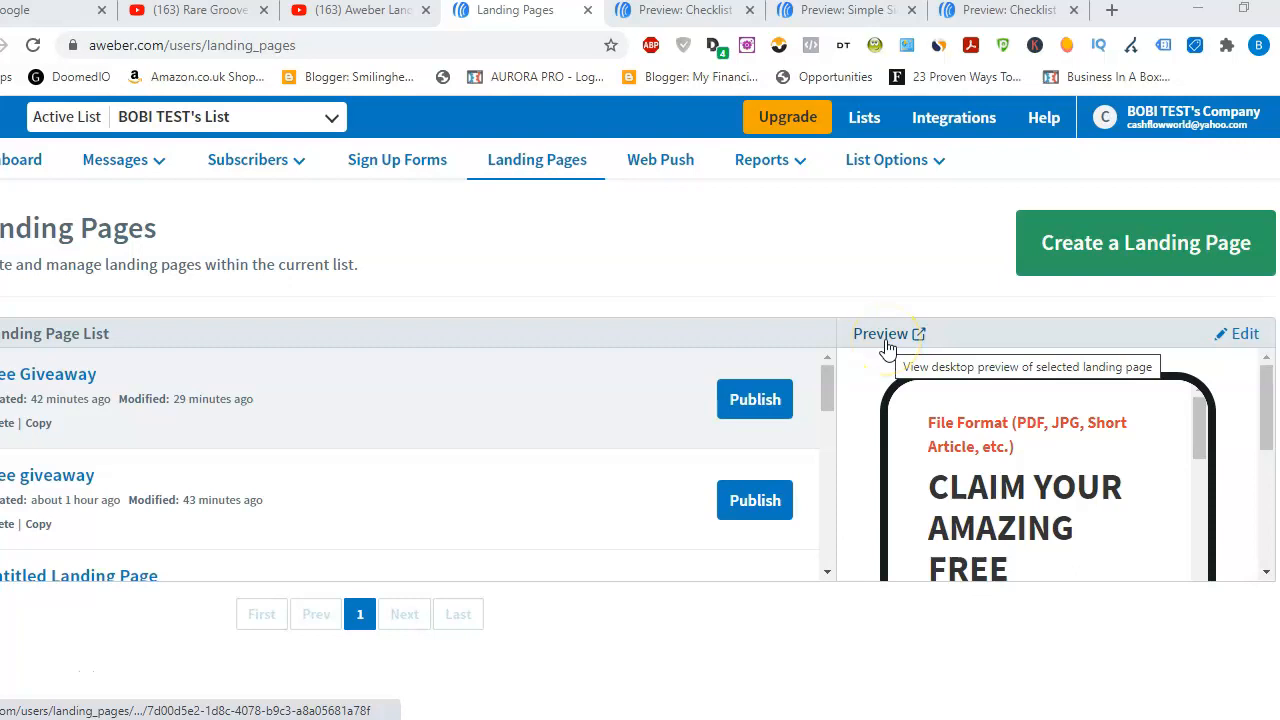
Step: Publish the Free Giveaway landing page and copy its URL to the clipboard
click(754, 412)
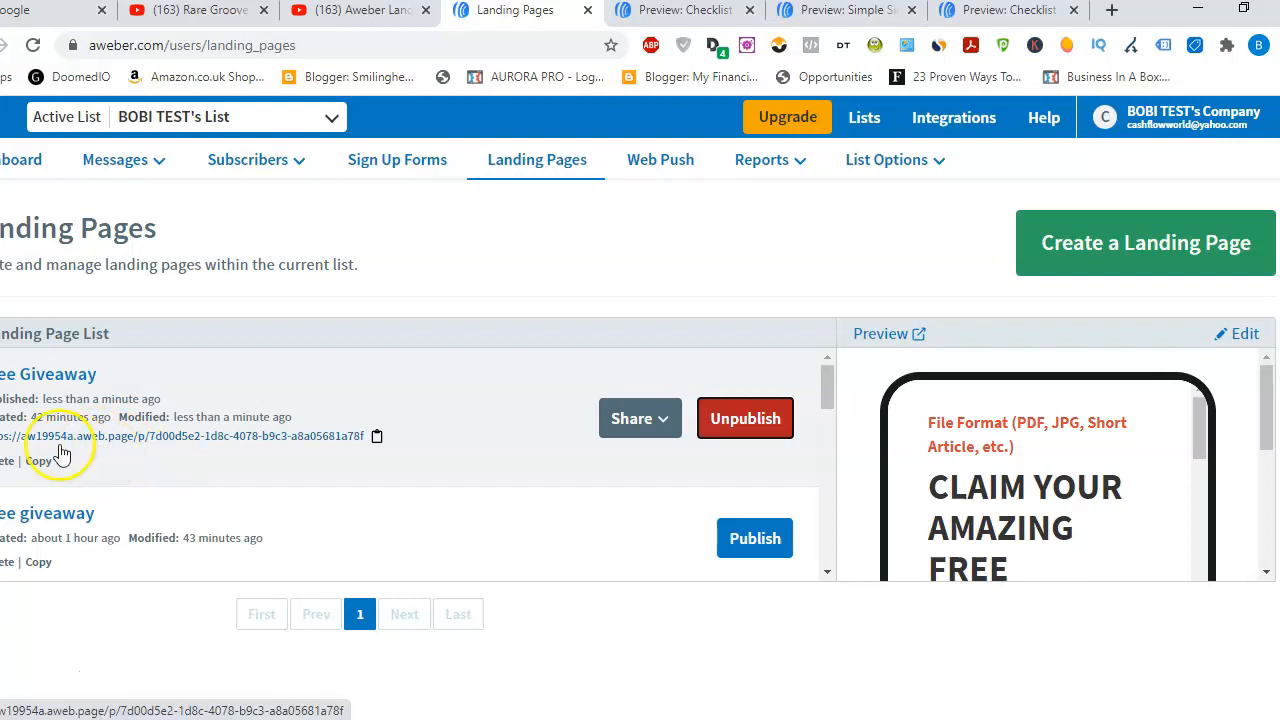
drag(22, 463, 32, 474)
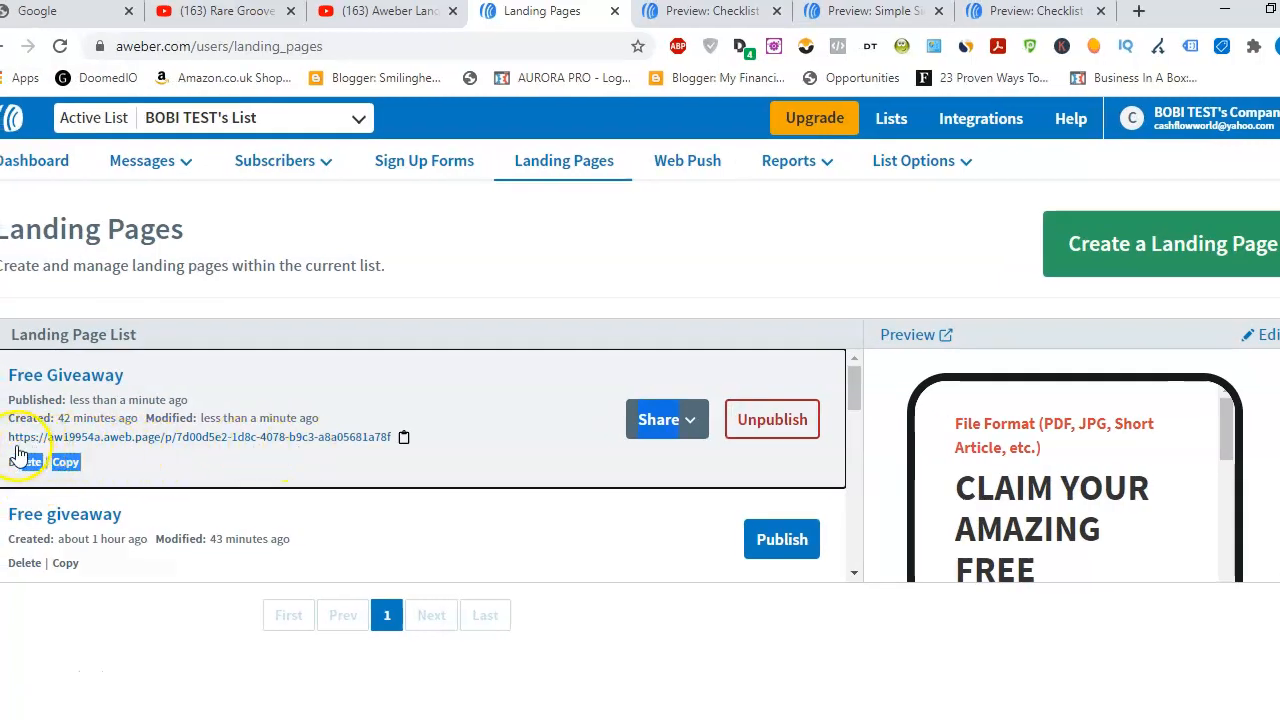
click(165, 468)
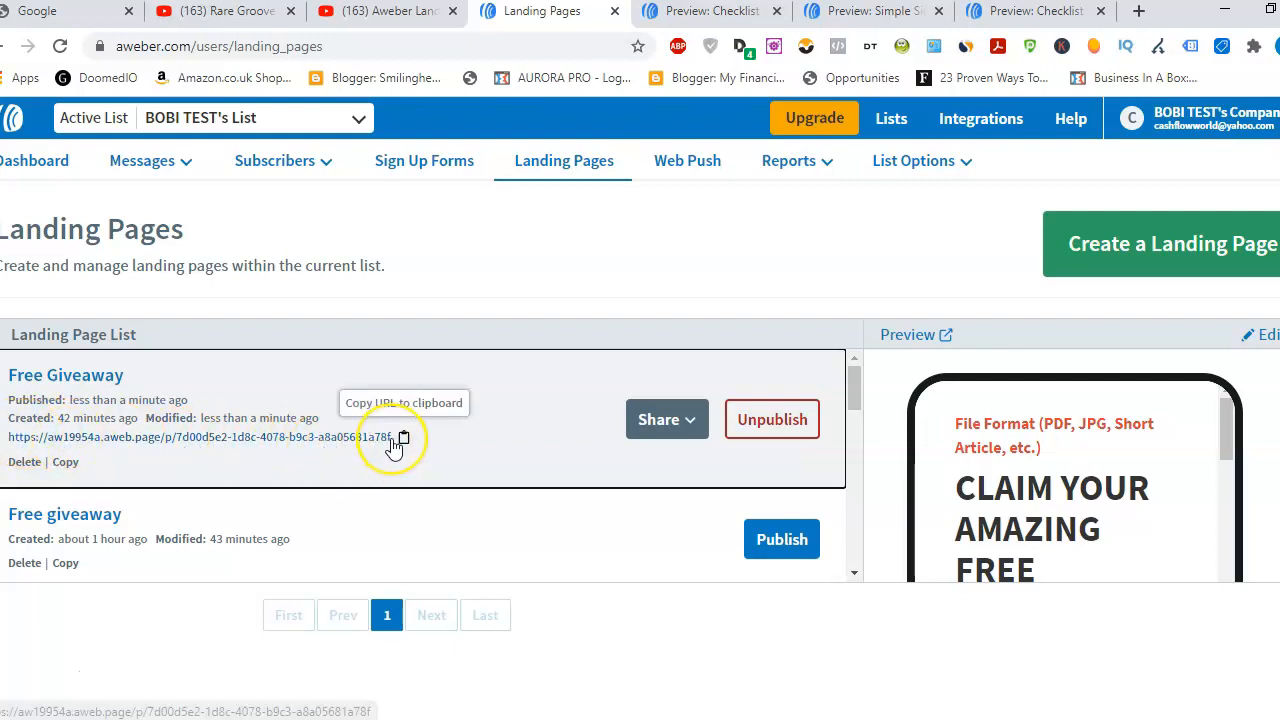
click(403, 440)
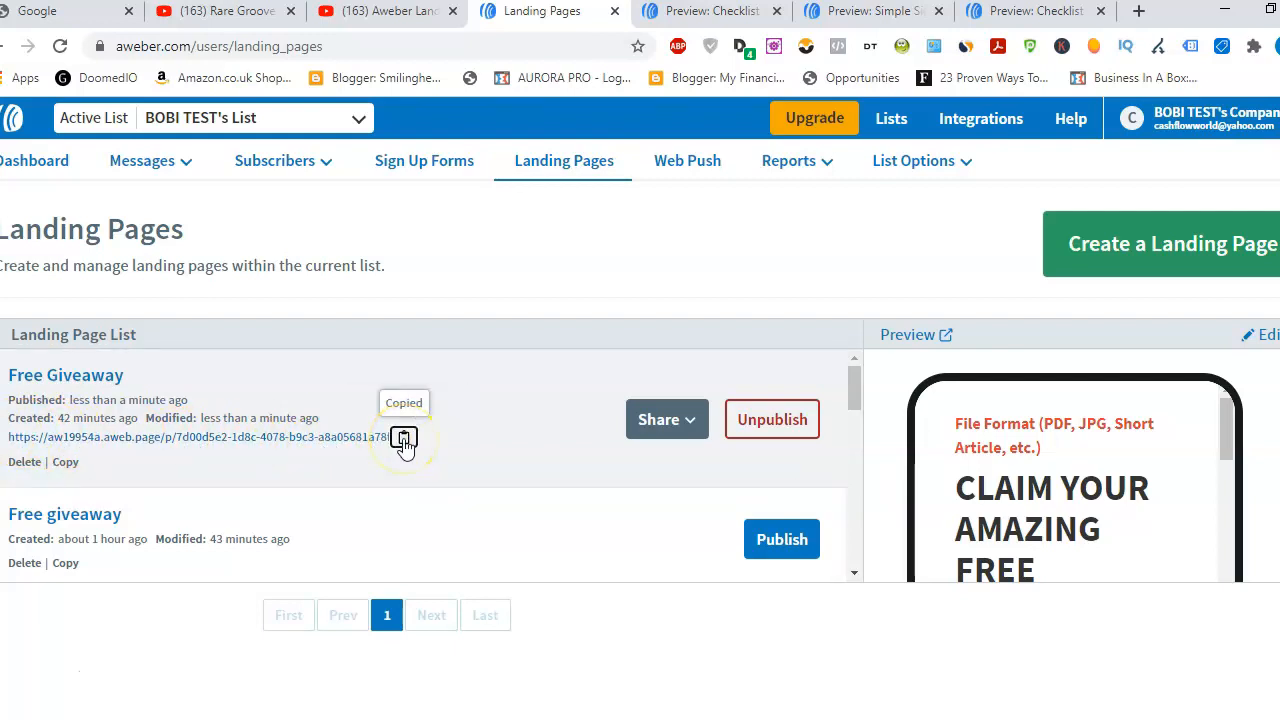